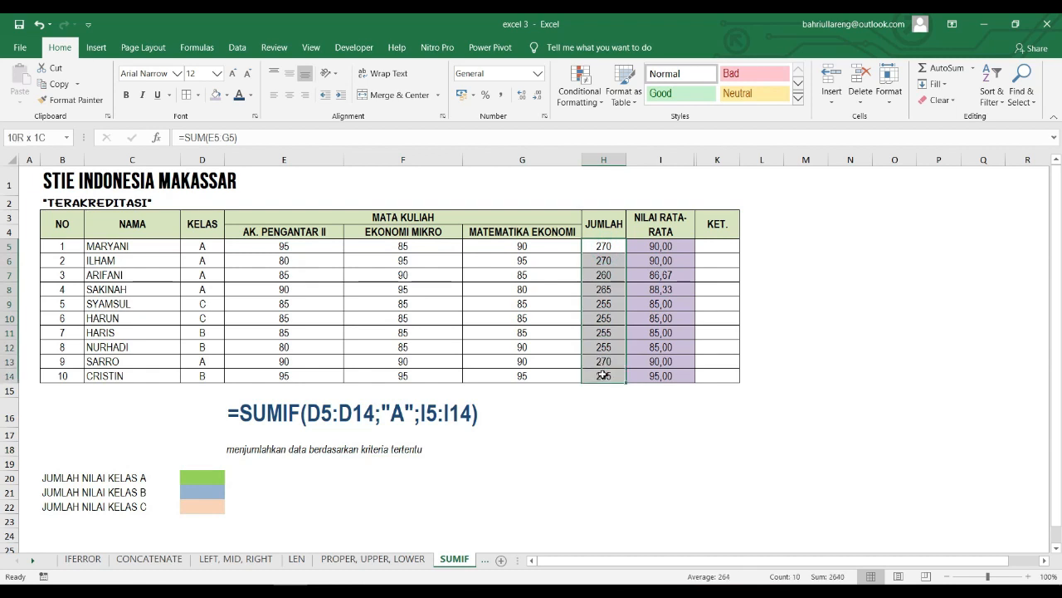
left_click(201, 247)
left_click_drag(201, 247, 199, 366)
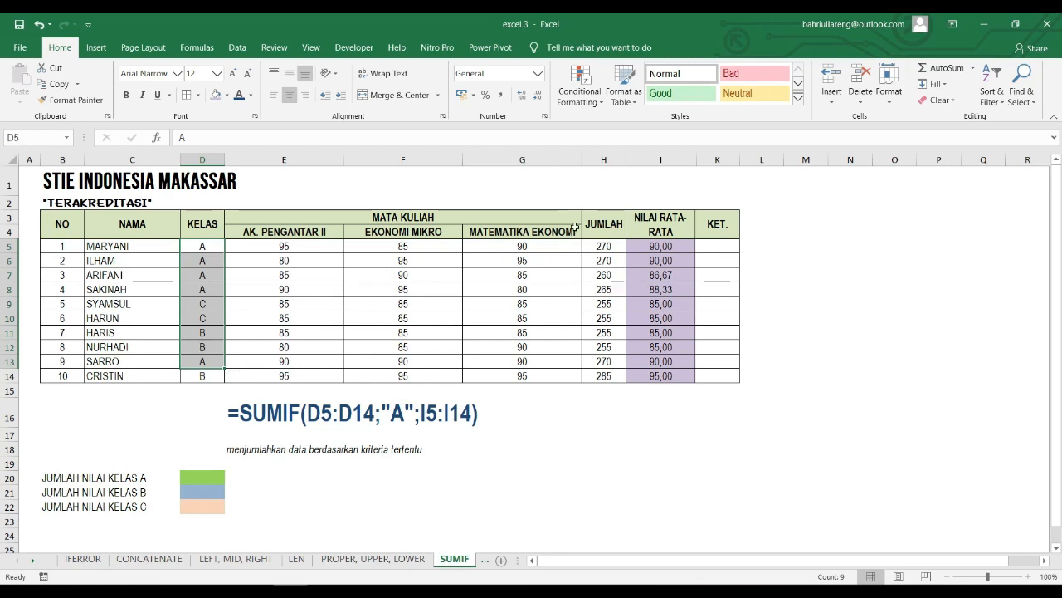
left_click_drag(610, 250, 606, 373)
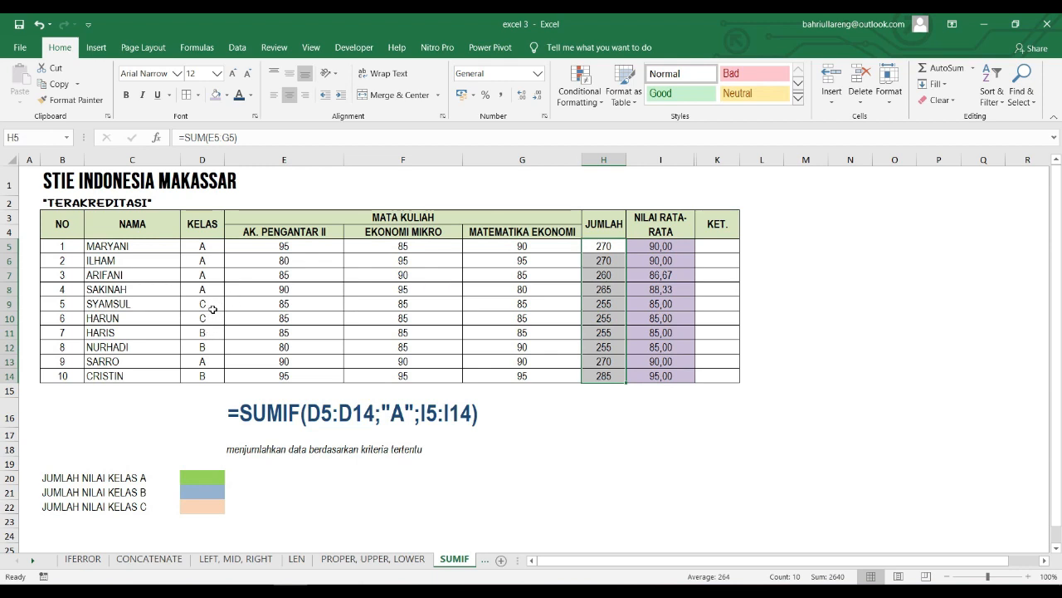
Step: Enter =SUMIF(D5:D14;"A";H5:H14) in D20 to total the JUMLAH scores of class A
left_click(206, 482)
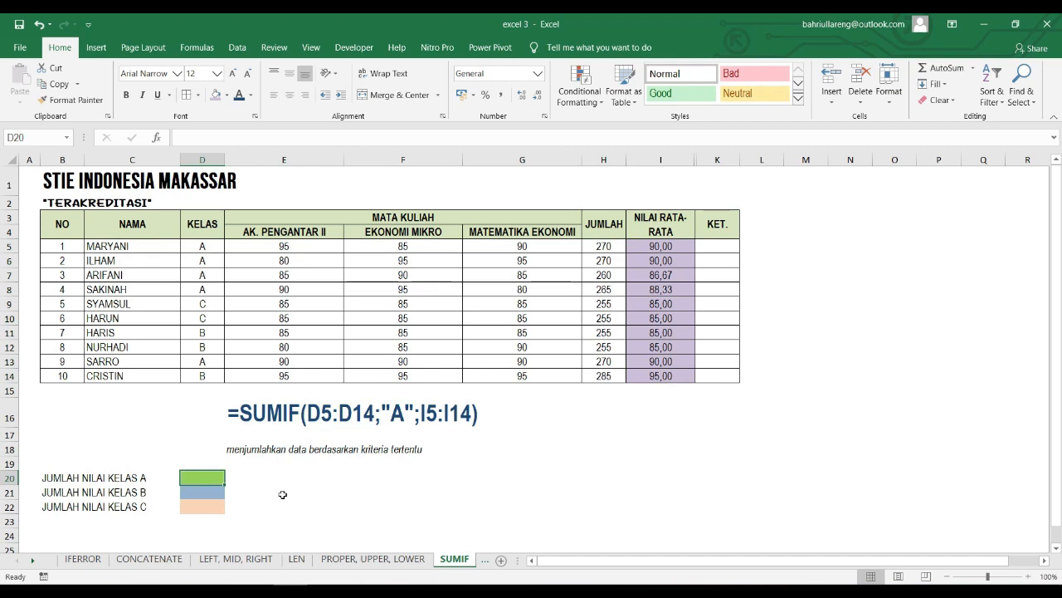
type("=")
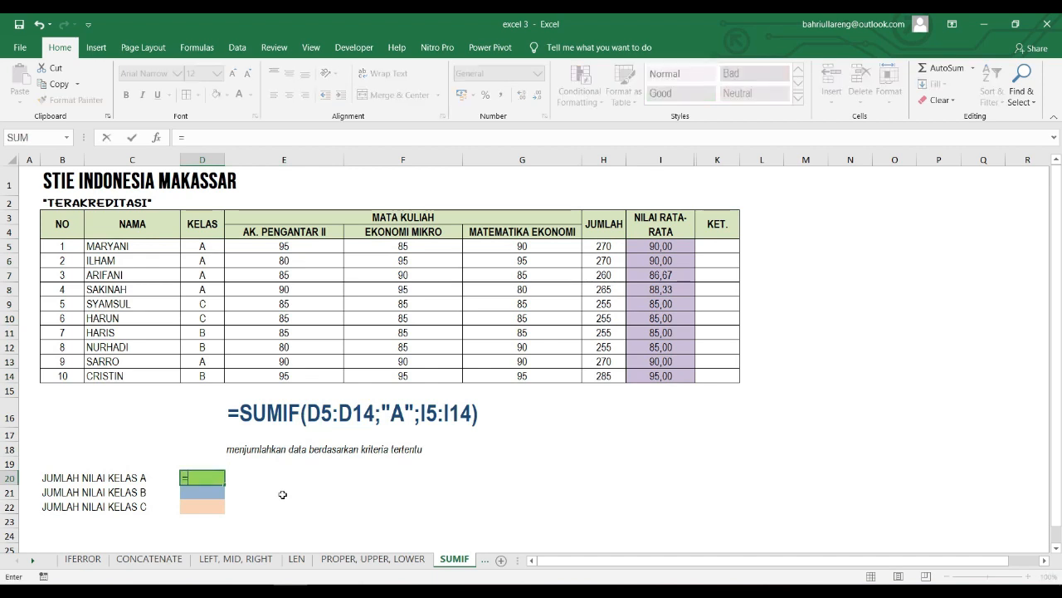
type("SUMI")
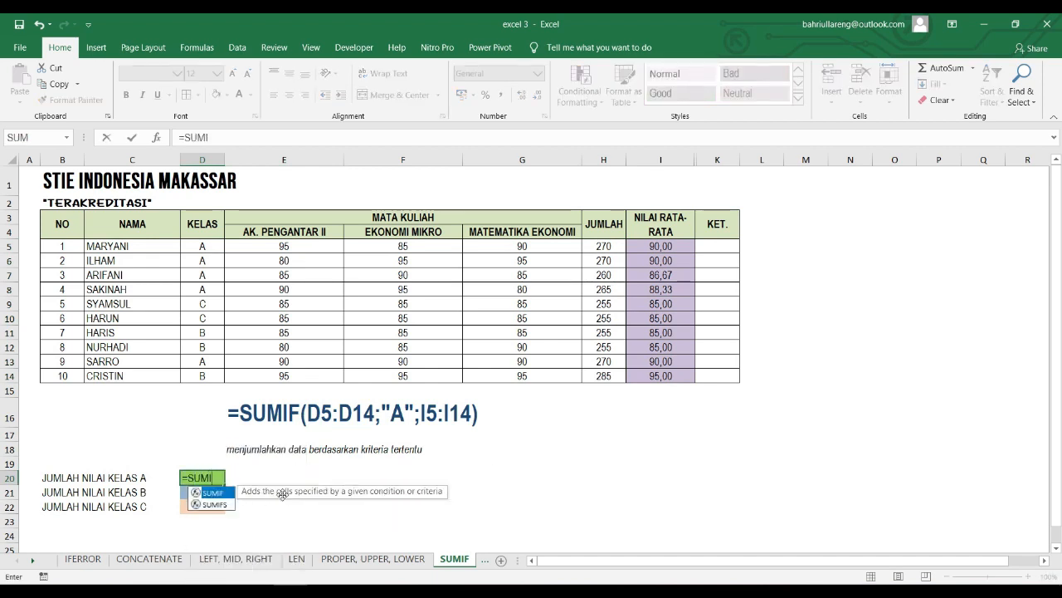
type("F(")
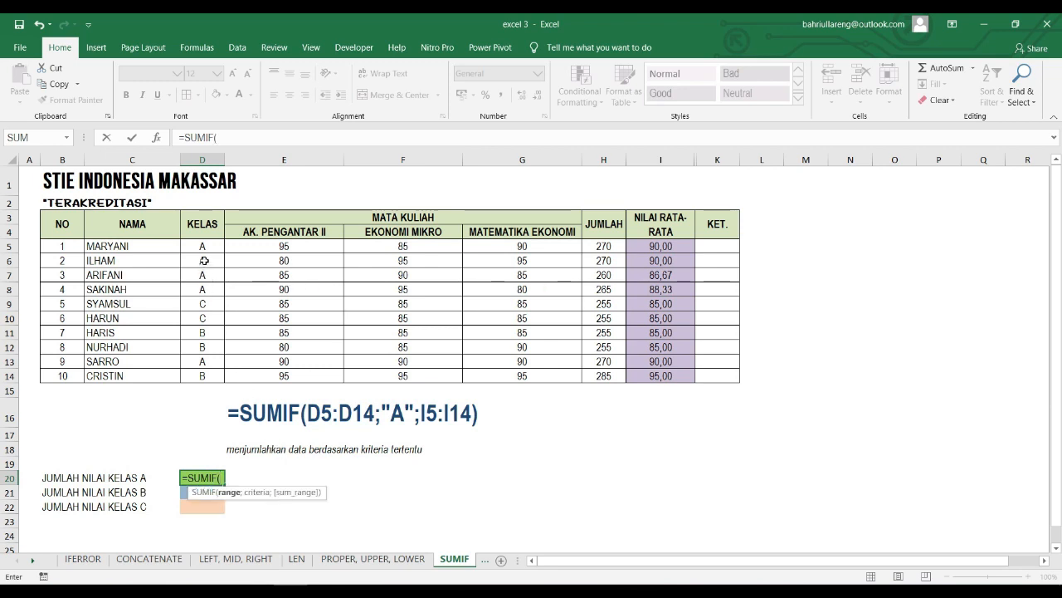
left_click_drag(209, 246, 204, 376)
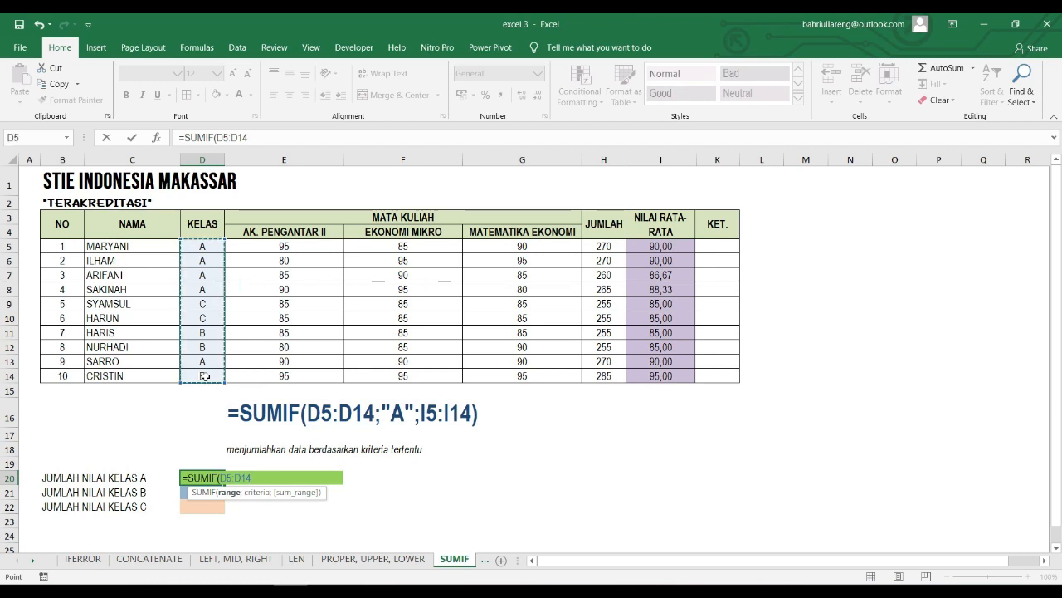
type(";")
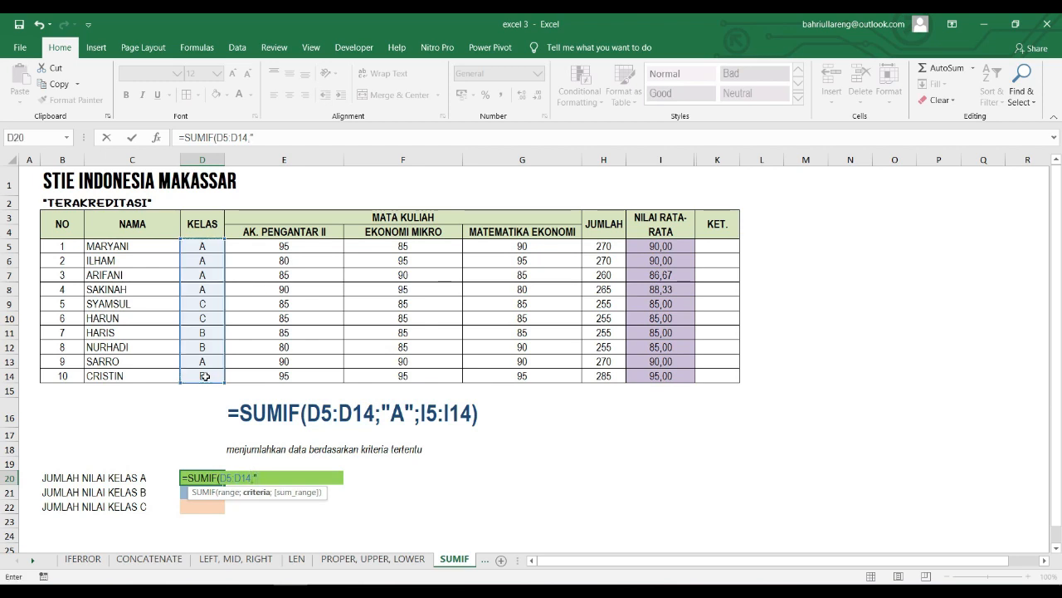
type("\"A\";")
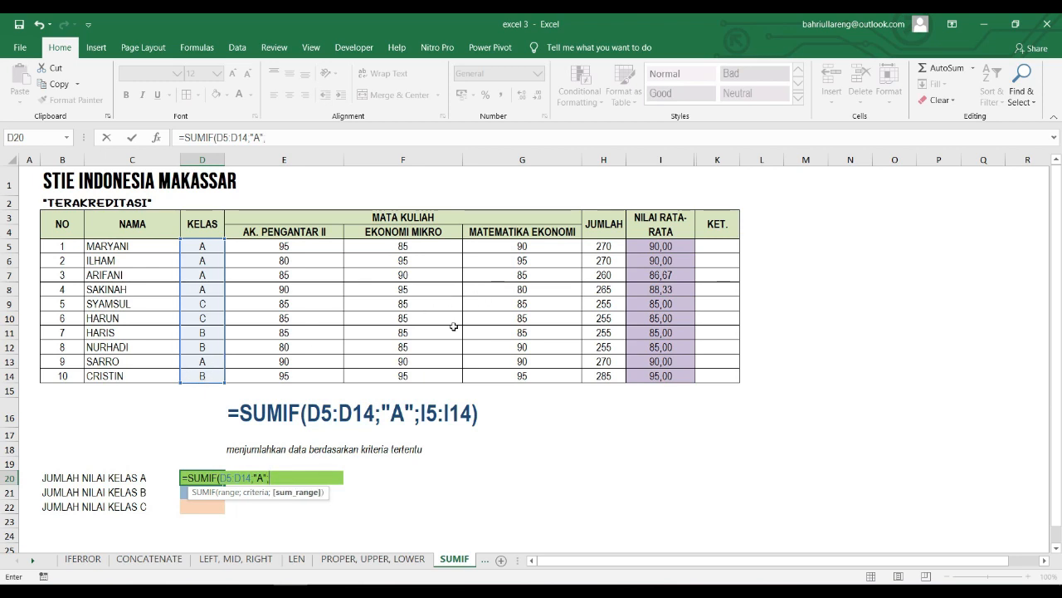
left_click_drag(608, 246, 615, 390)
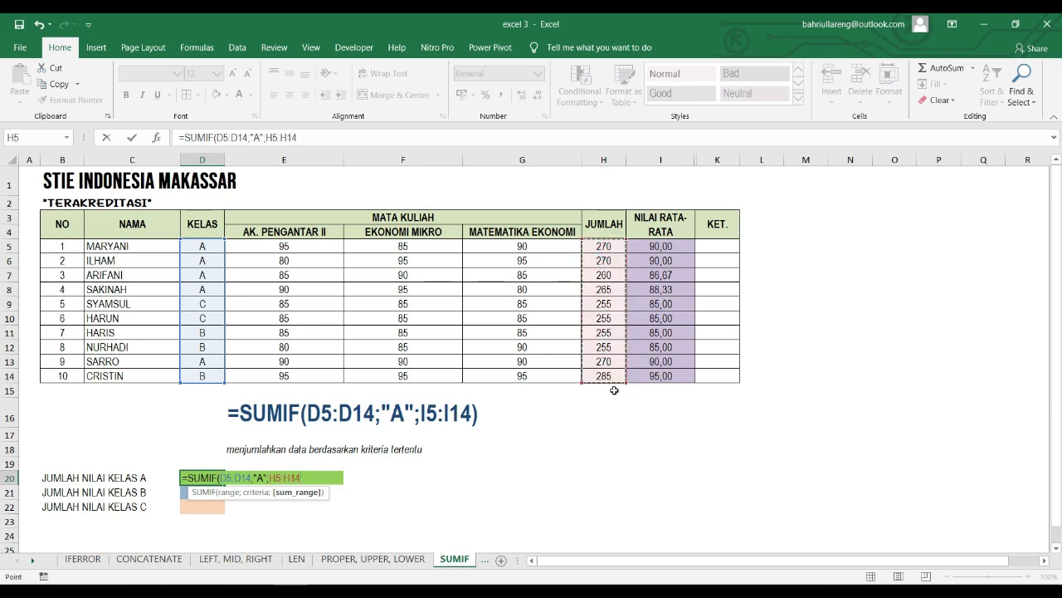
type(")")
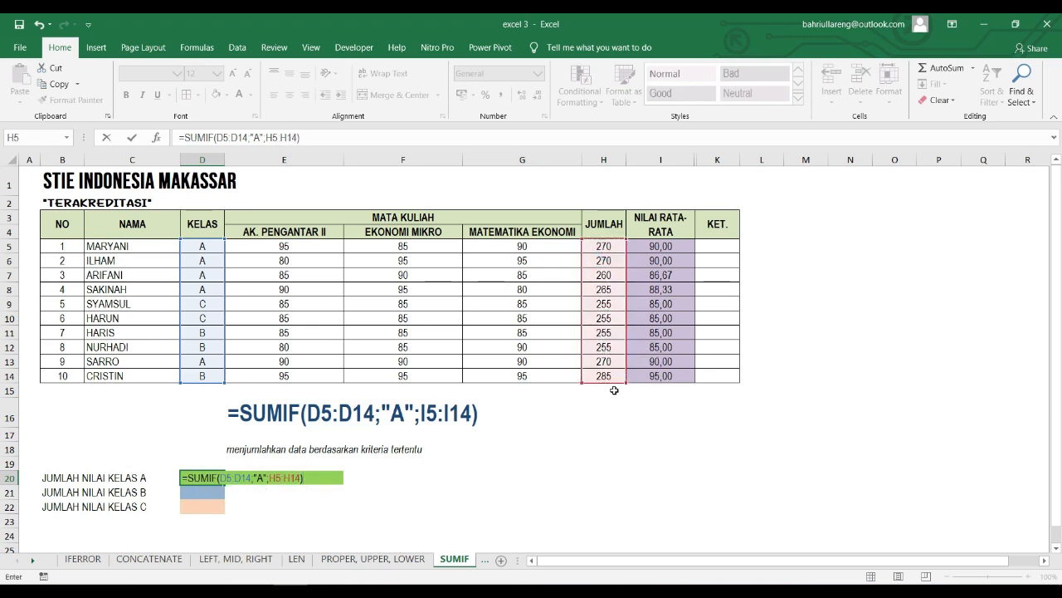
key("Return")
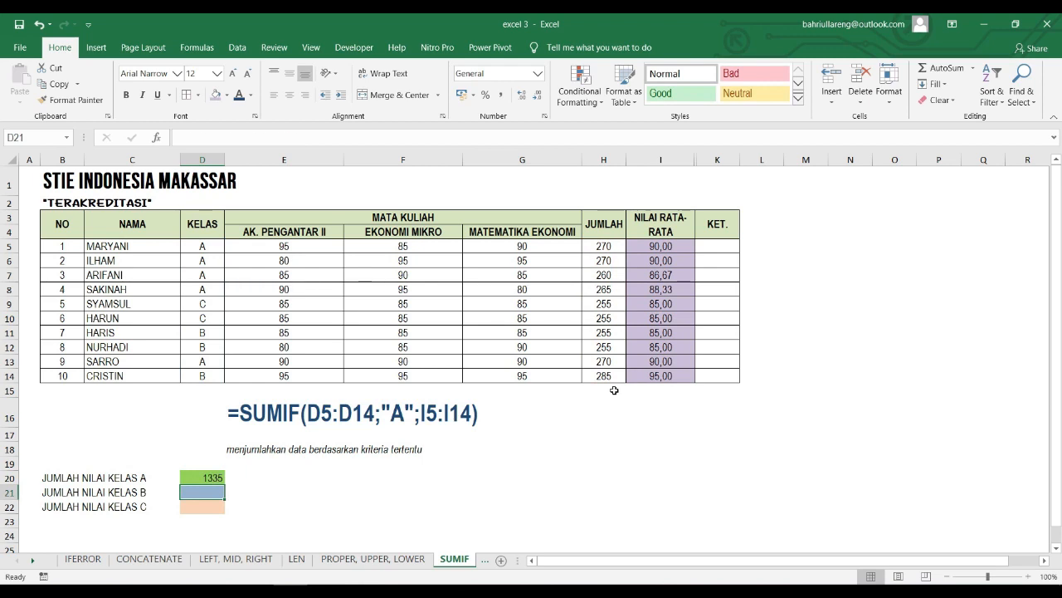
key("Up")
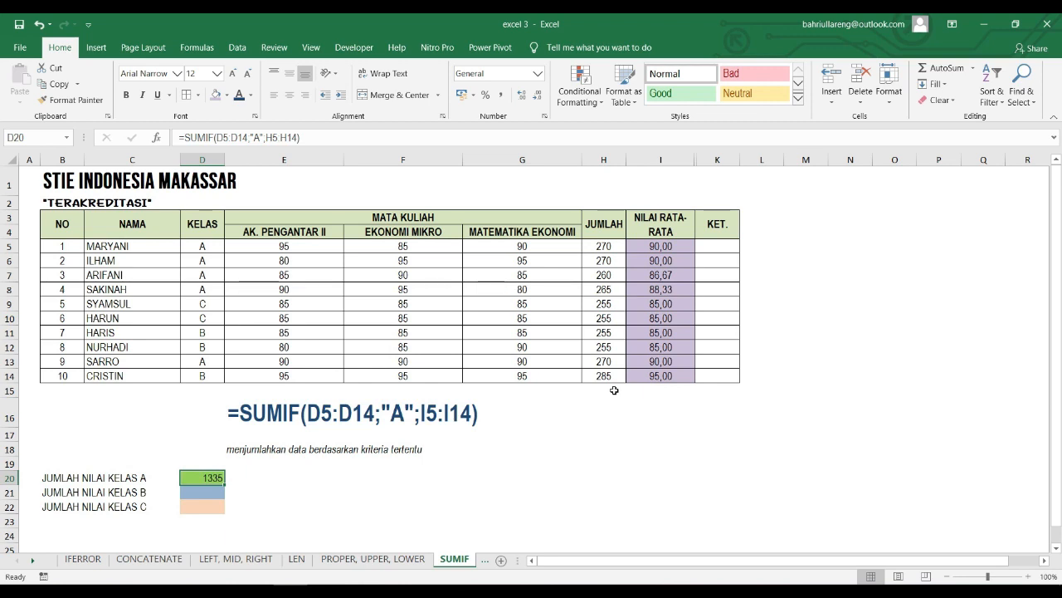
Step: Enter =SUMIF(D5:D14;"B";H5:H14) in D21 to total the JUMLAH scores of class B
key("Down")
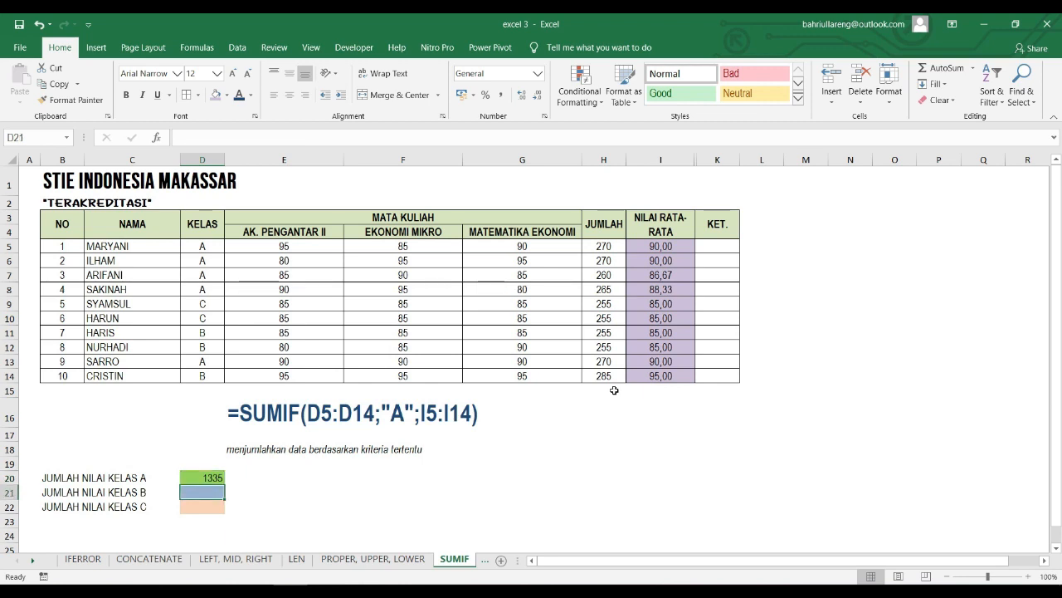
type("=")
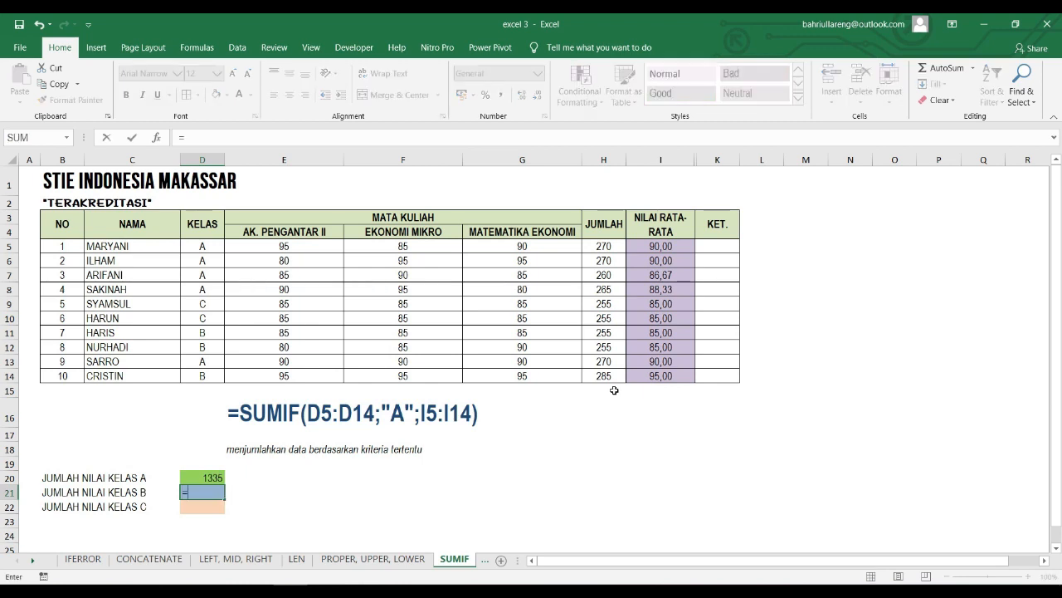
type("SUMIF(")
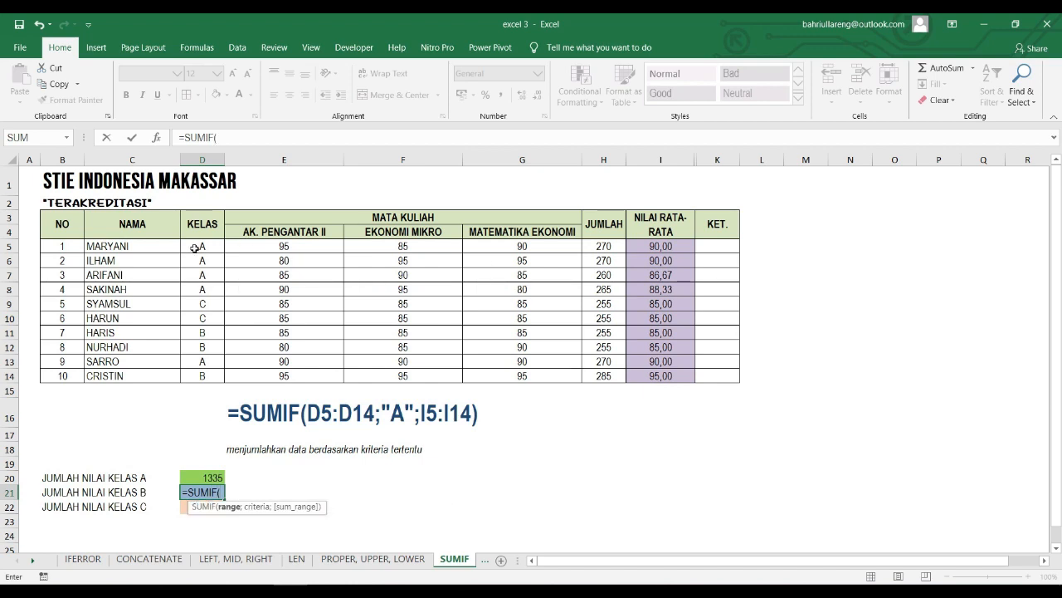
left_click_drag(194, 248, 199, 376)
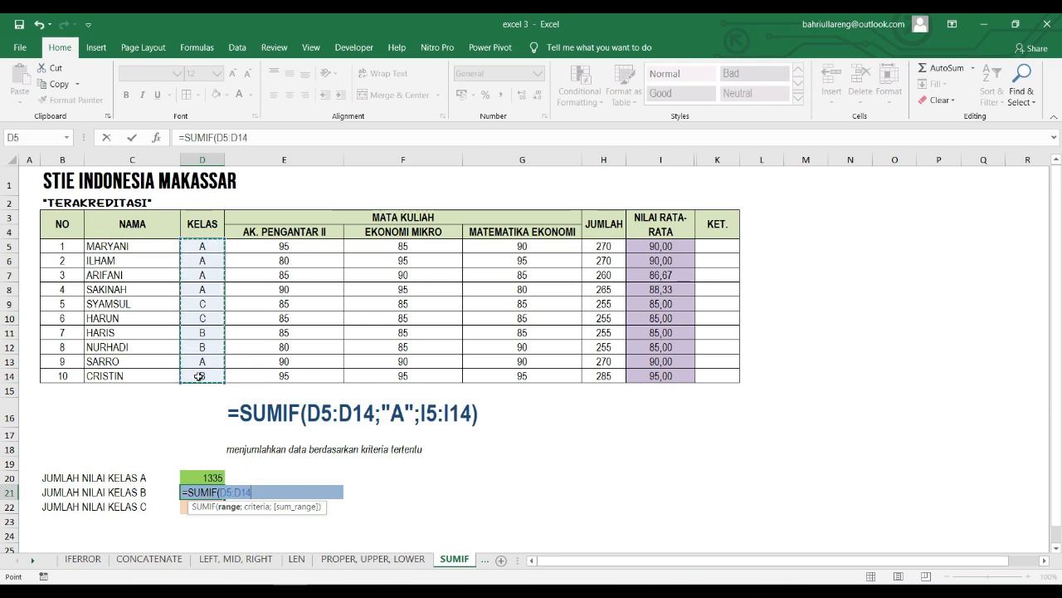
type(";")
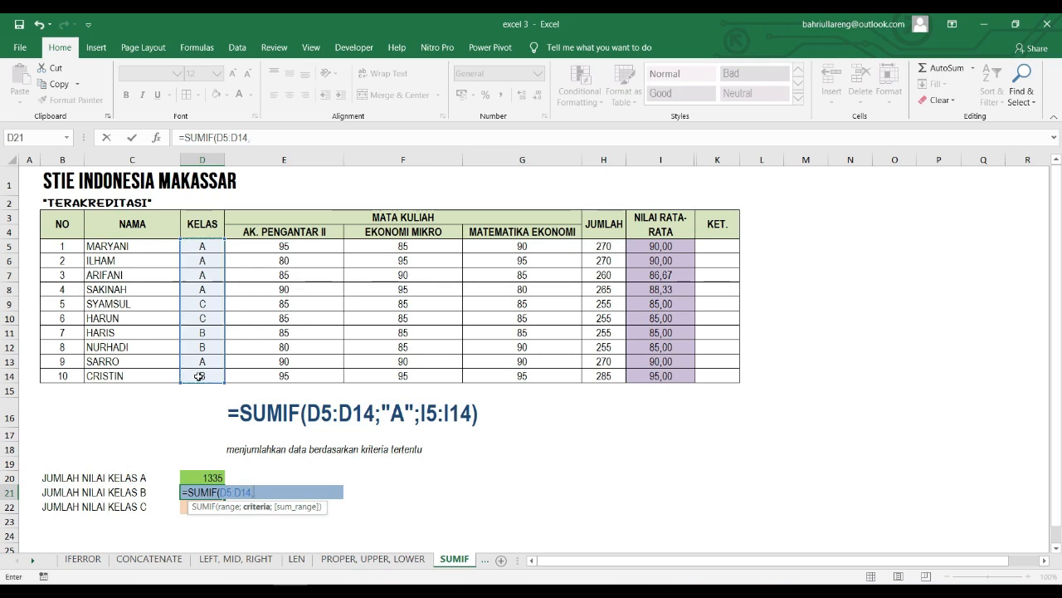
type("\"B\";")
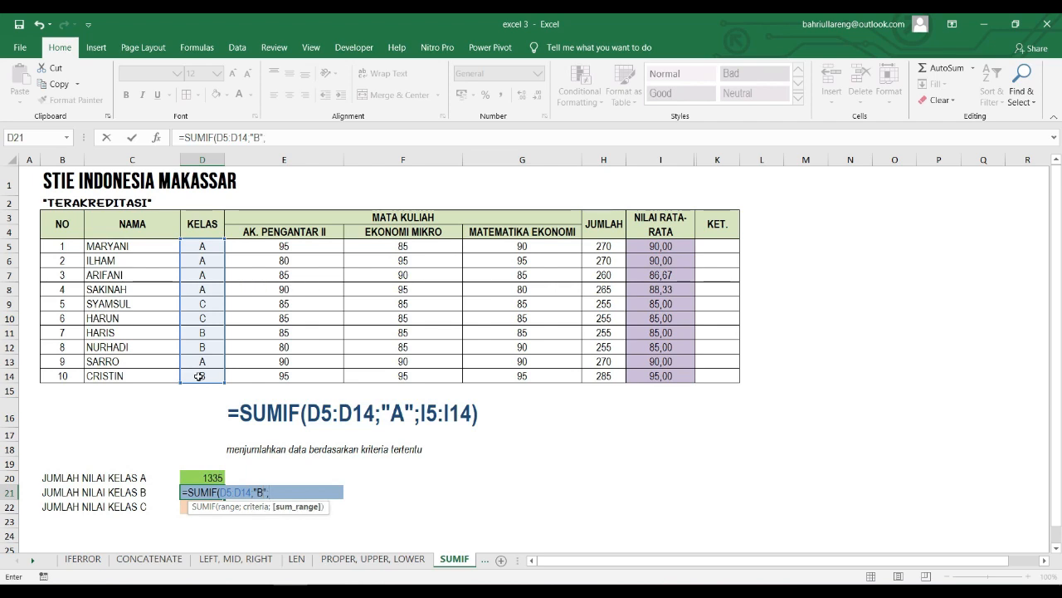
left_click(603, 246)
left_click_drag(606, 265, 592, 389)
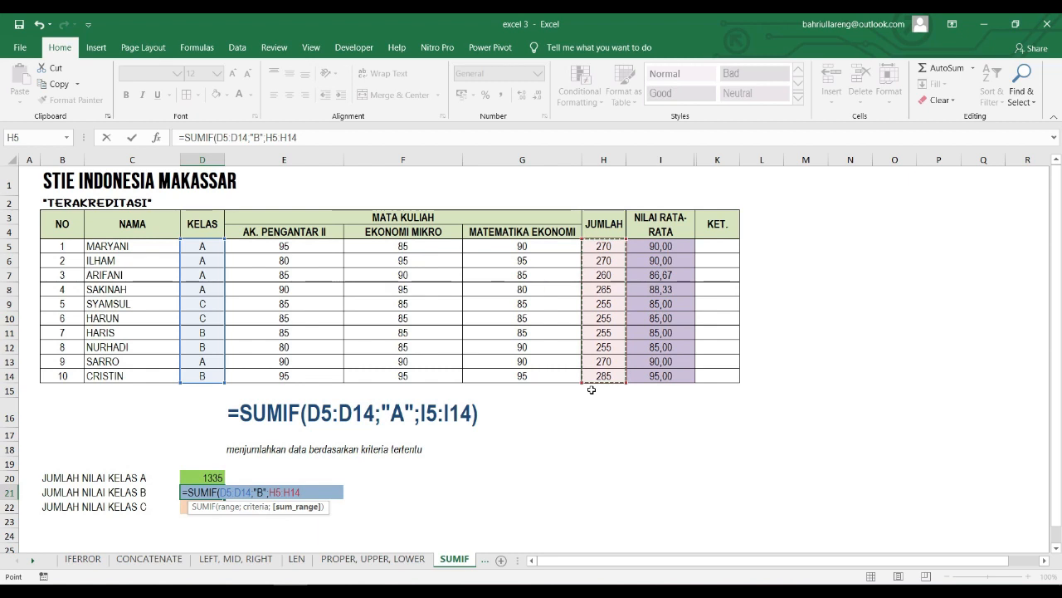
type(")")
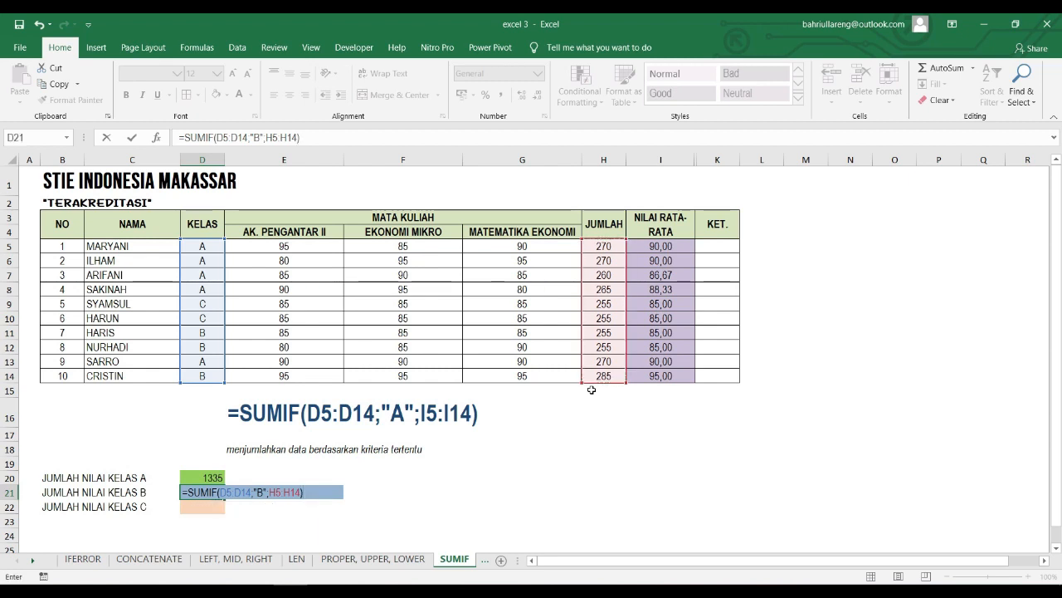
key("Return")
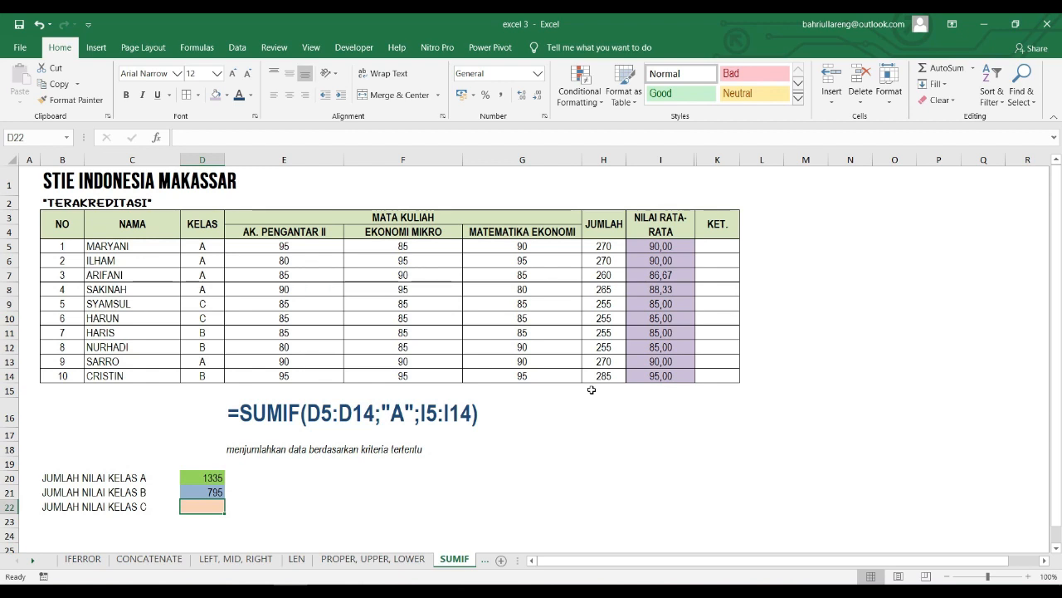
Step: Copy the class B formula from D21 to D22 and change its criterion to "C"
key("Up")
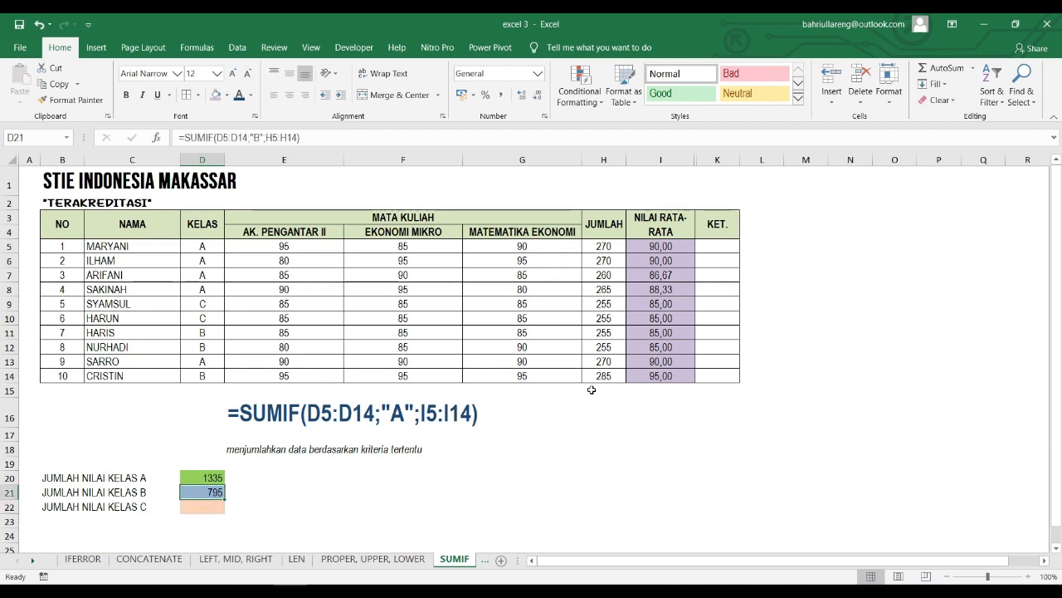
key("ctrl+c")
key("Down")
key("Return")
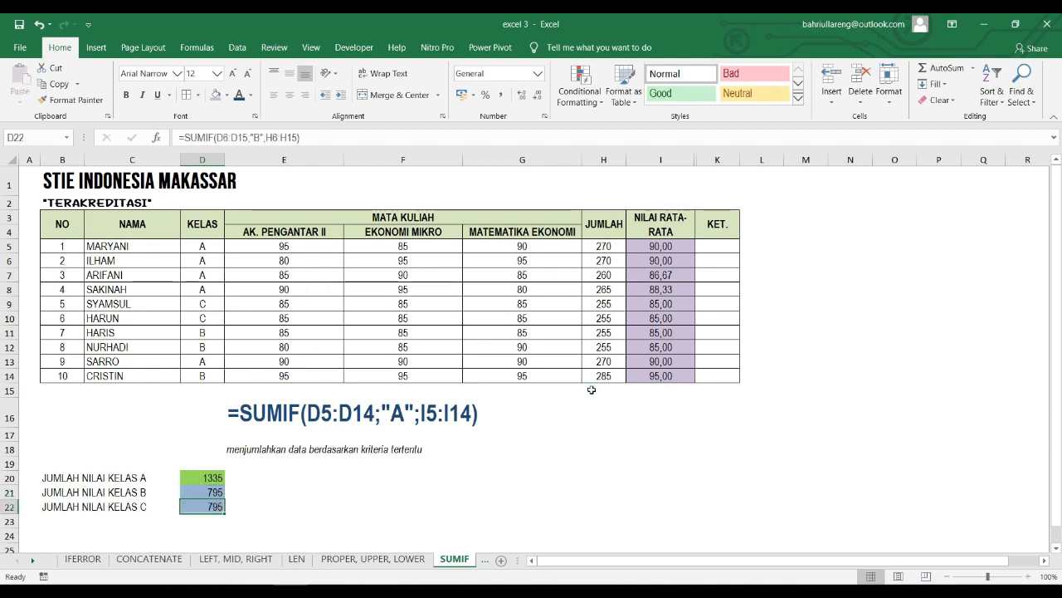
key("F2")
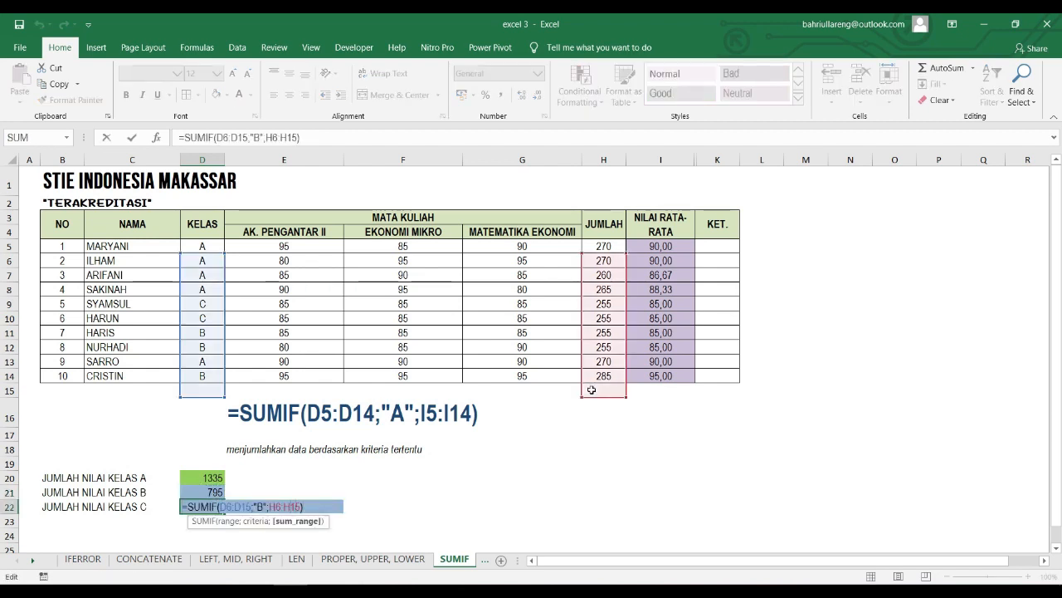
key("Left")
key("BackSpace")
type("C")
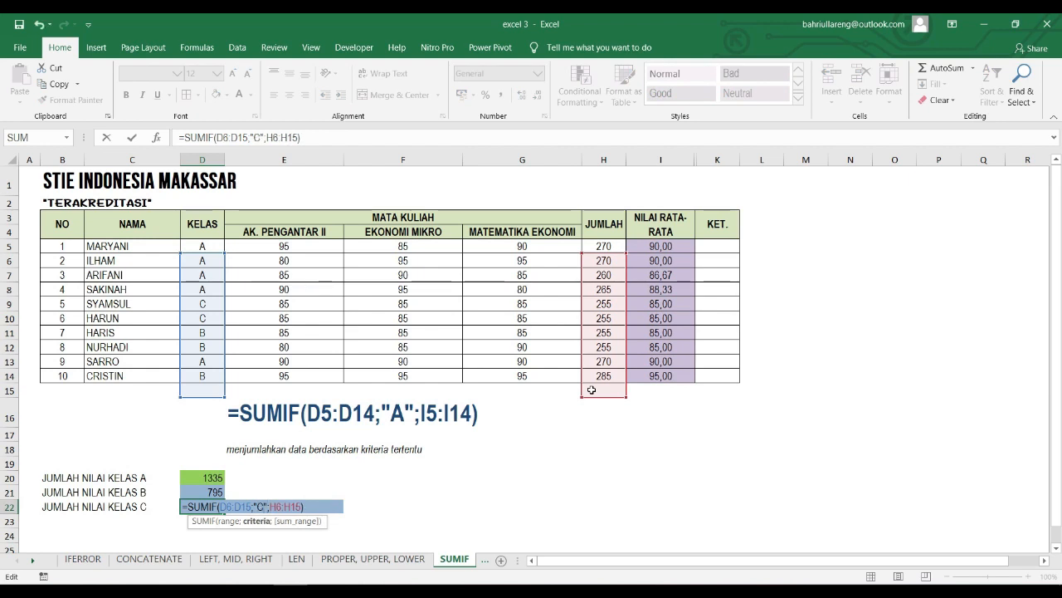
Step: Correct the criteria range in the D22 formula to D5:D14
key("Left")
key("Left")
key("Left")
key("Left")
key("Left")
key("Left")
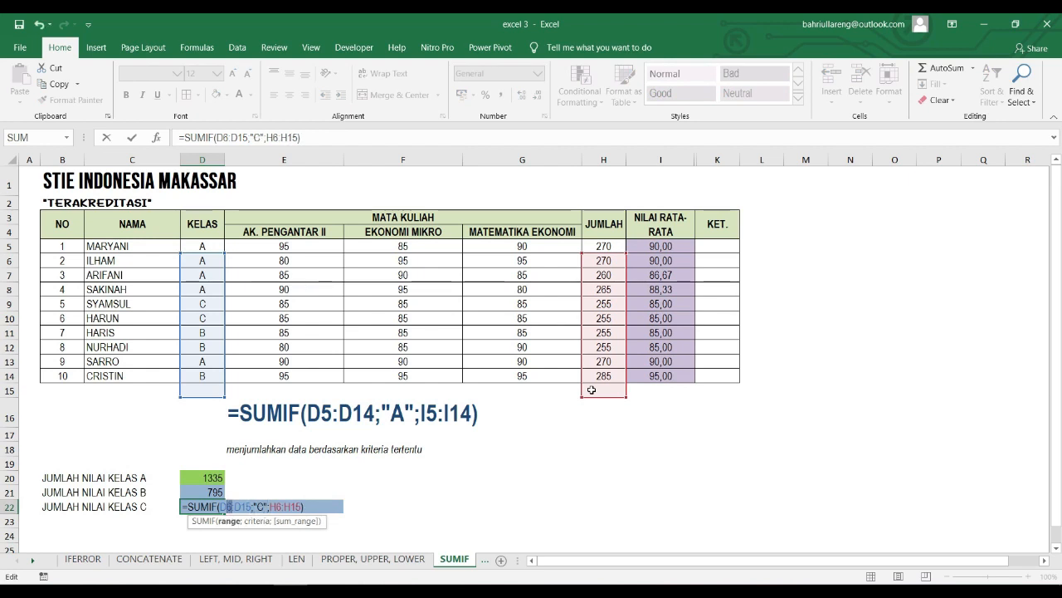
type("5:D1")
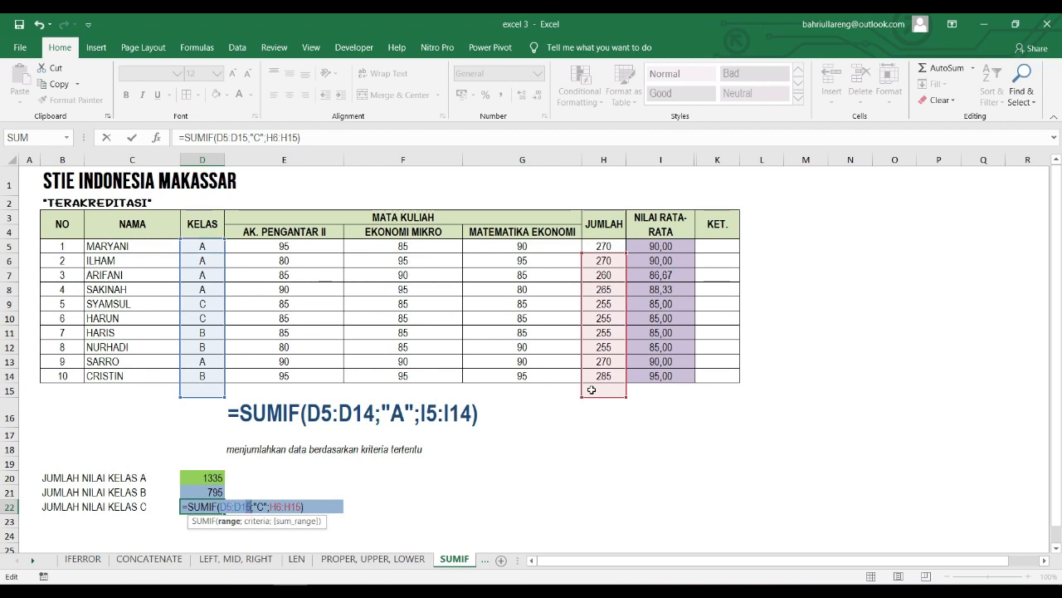
type("4")
Step: Correct the sum range in the D22 formula to H5:H14 and commit the formula
key("Right")
key("Right")
key("Right")
key("Right")
key("Right")
key("Right")
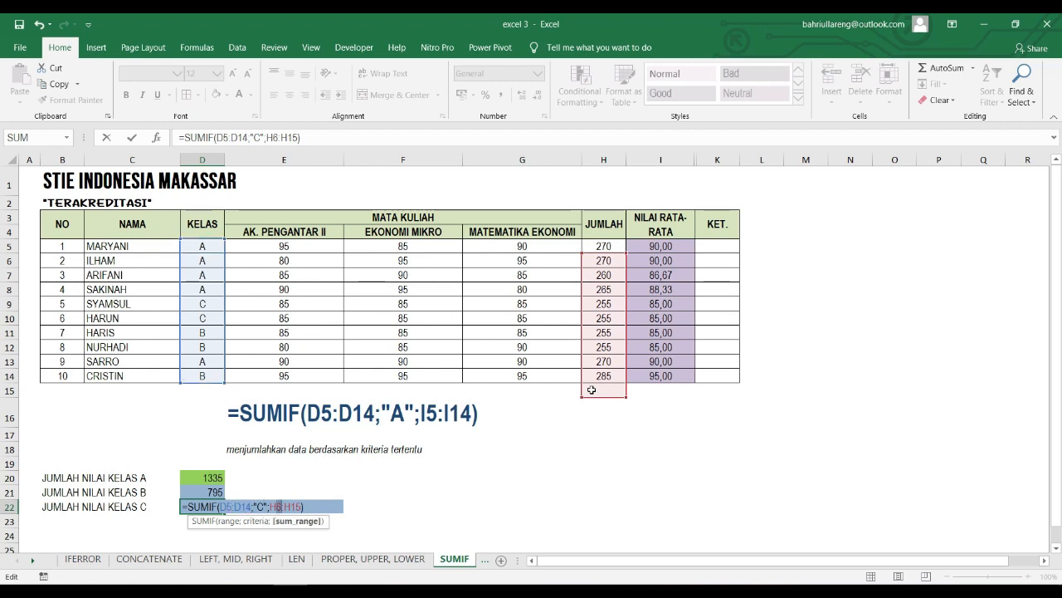
type("5")
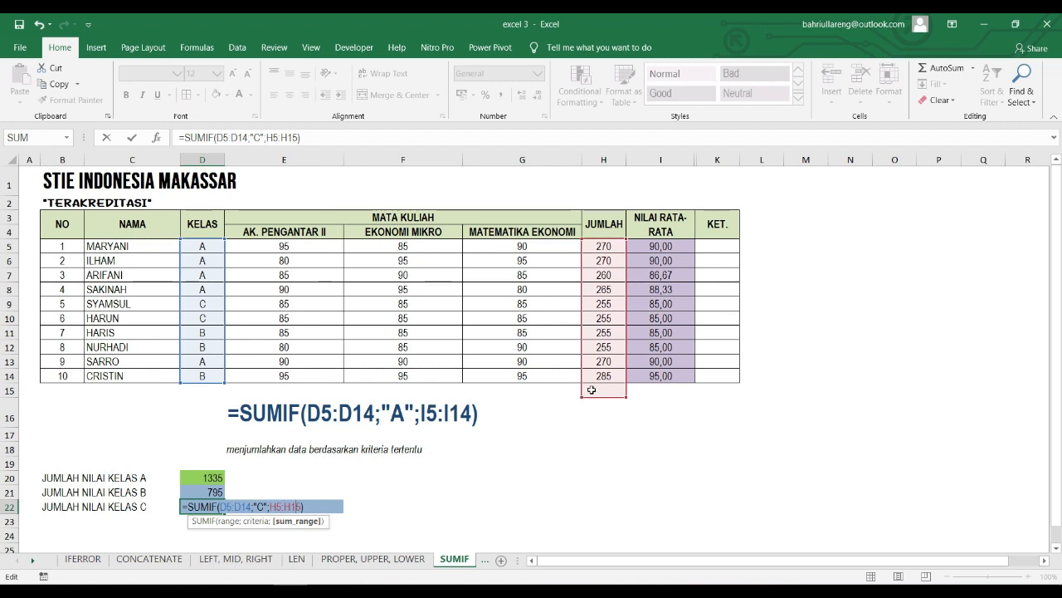
type("4")
key("Return")
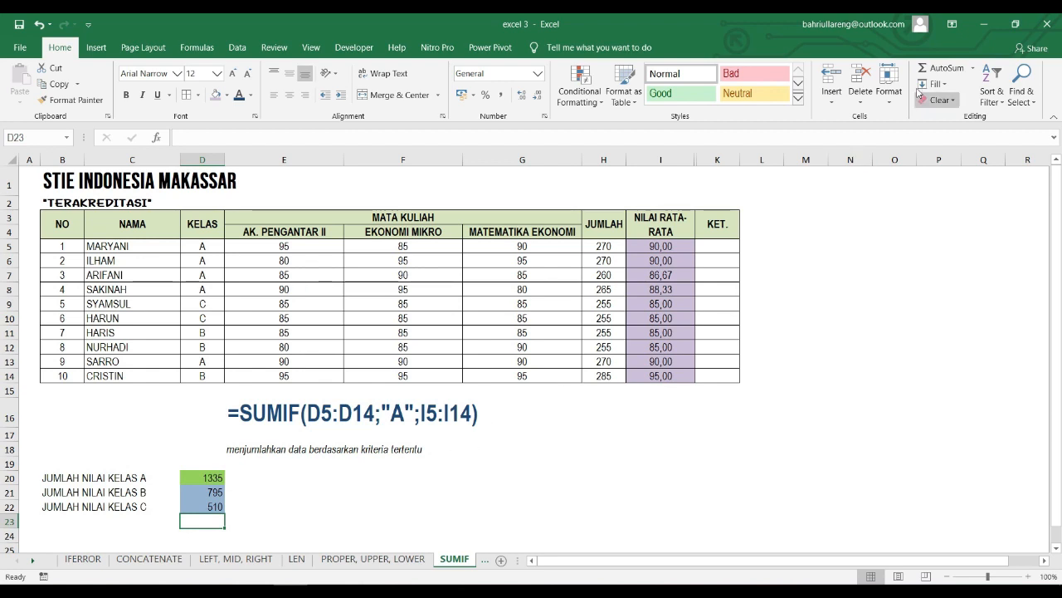
Step: Total the three class sums in D23 with =SUM(D20:D22) and make the result bold
left_click(946, 66)
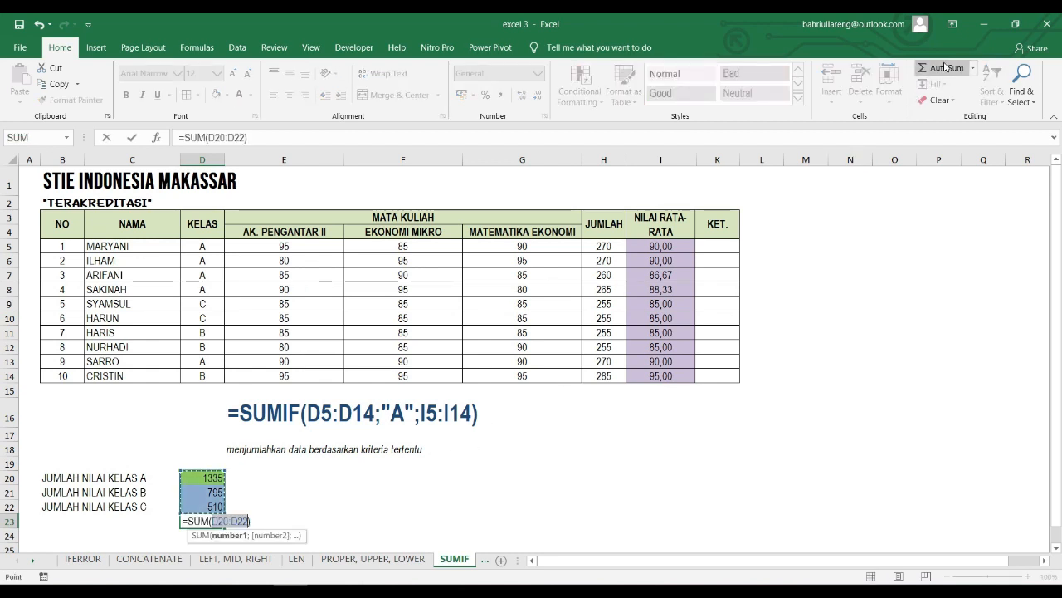
key("Return")
key("Up")
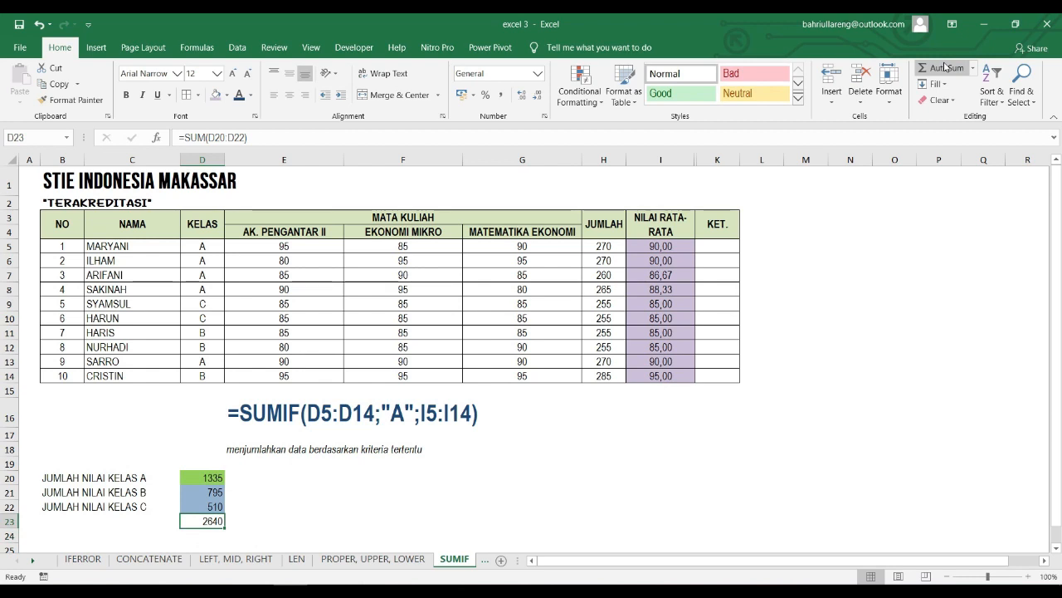
key("ctrl+b")
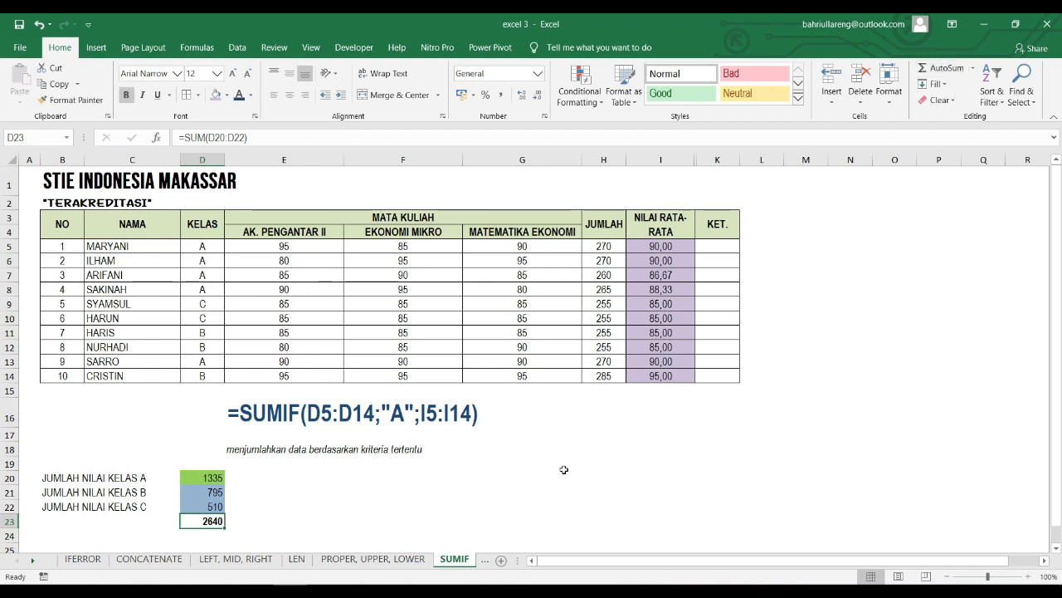
Step: Add an AutoSum total of the JUMLAH column in H15, directly below the table
left_click(601, 391)
left_click(933, 76)
key("Return")
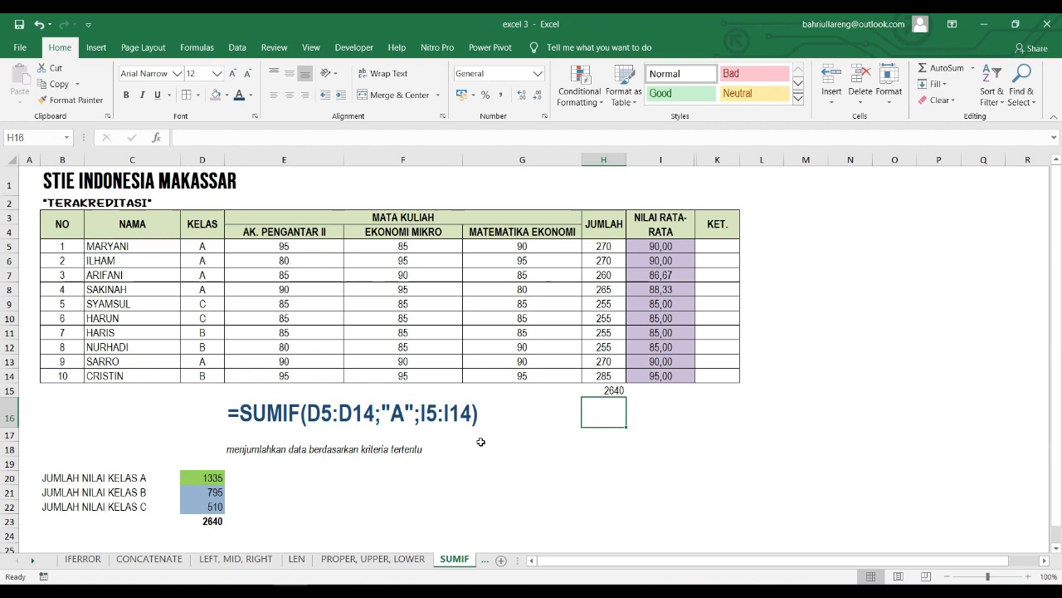
Step: Switch to the PROPER, UPPER, LOWER sheet and clear the example results in E16:E19
left_click(416, 562)
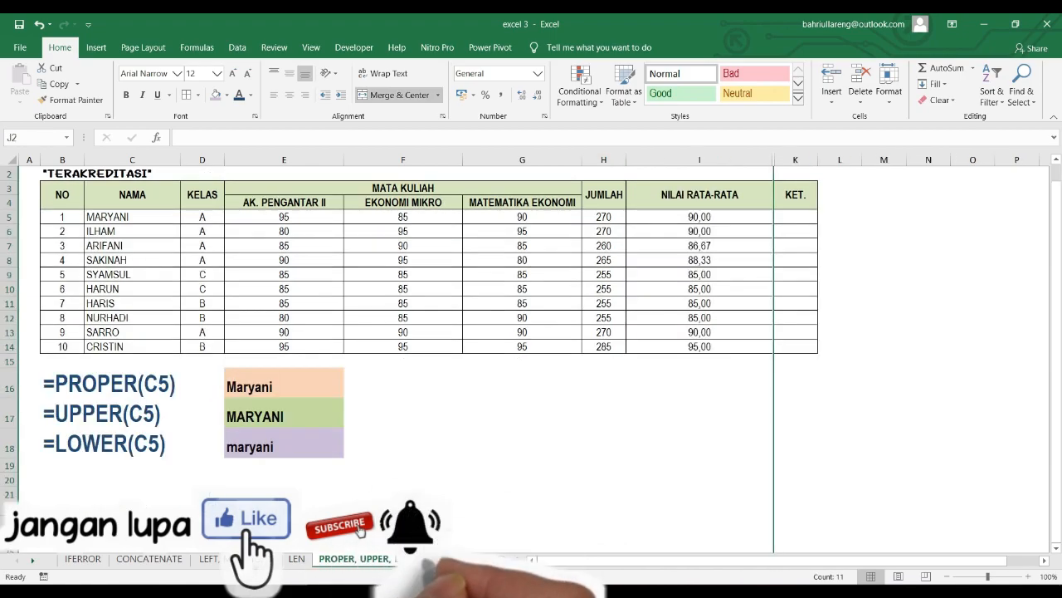
left_click(259, 409)
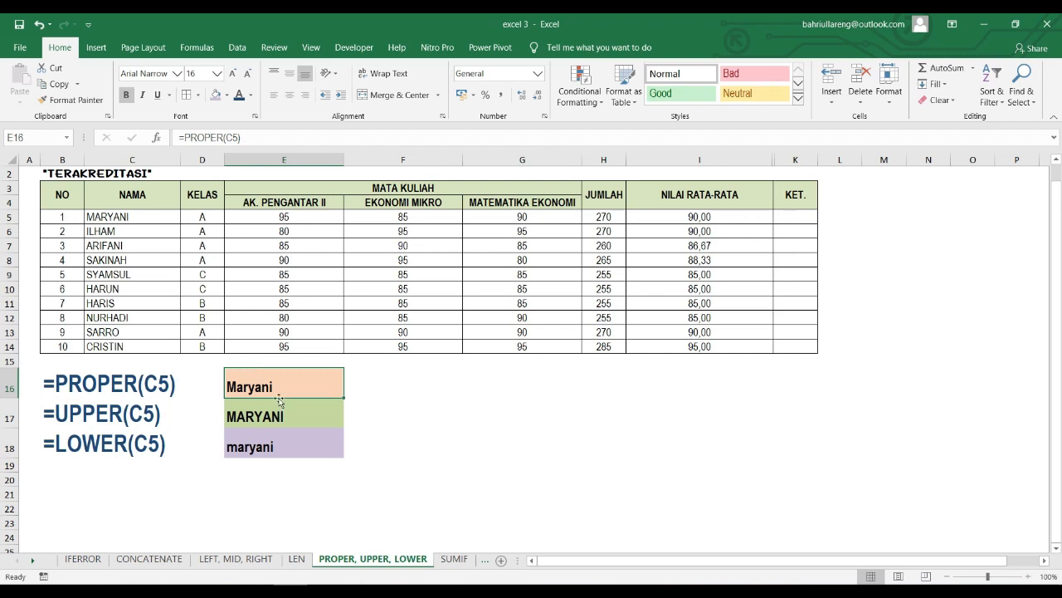
left_click(122, 417)
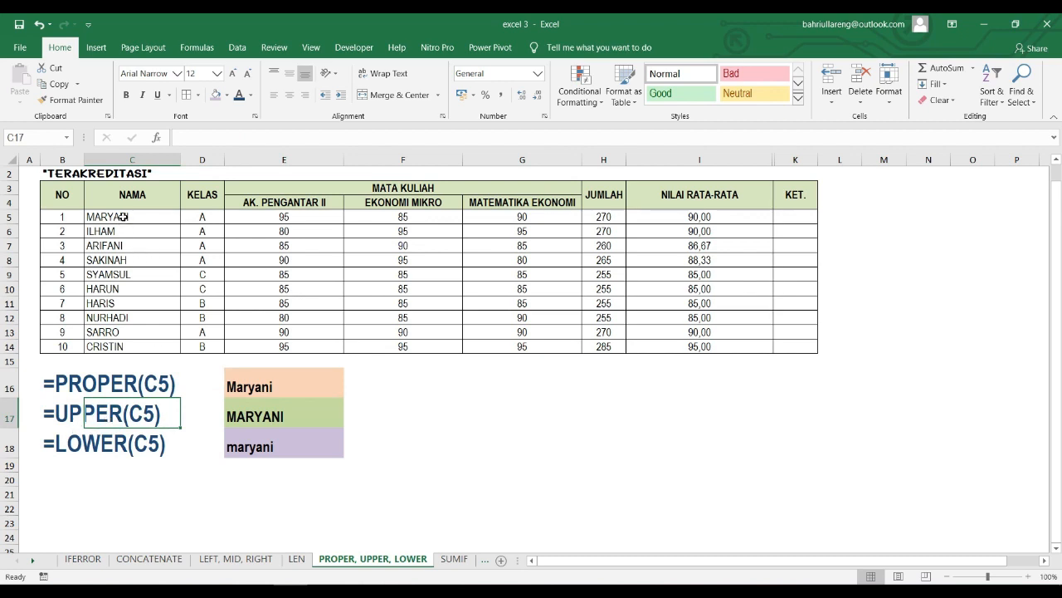
left_click(236, 418)
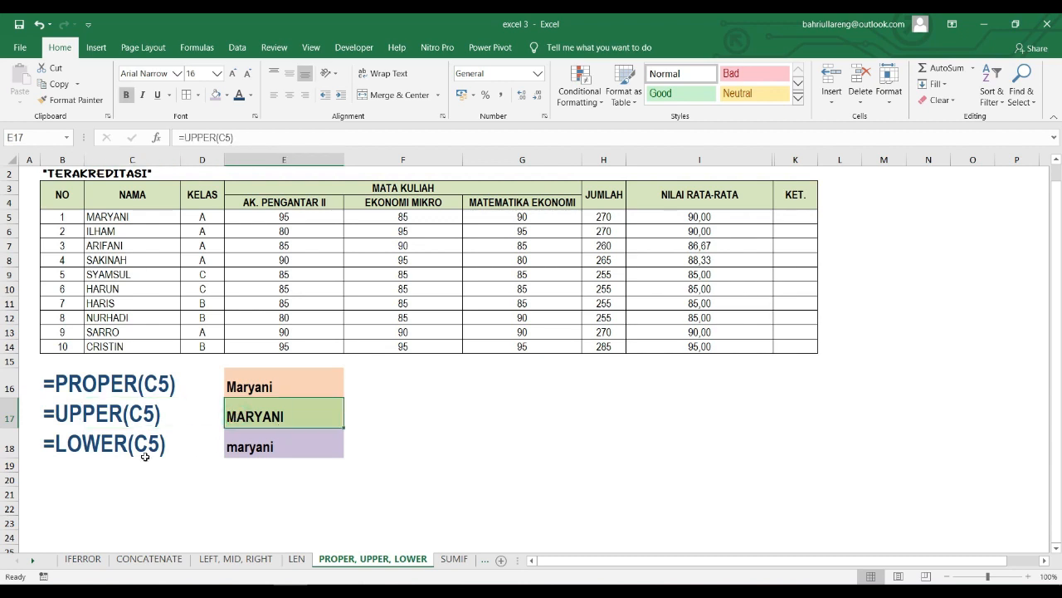
left_click(108, 447)
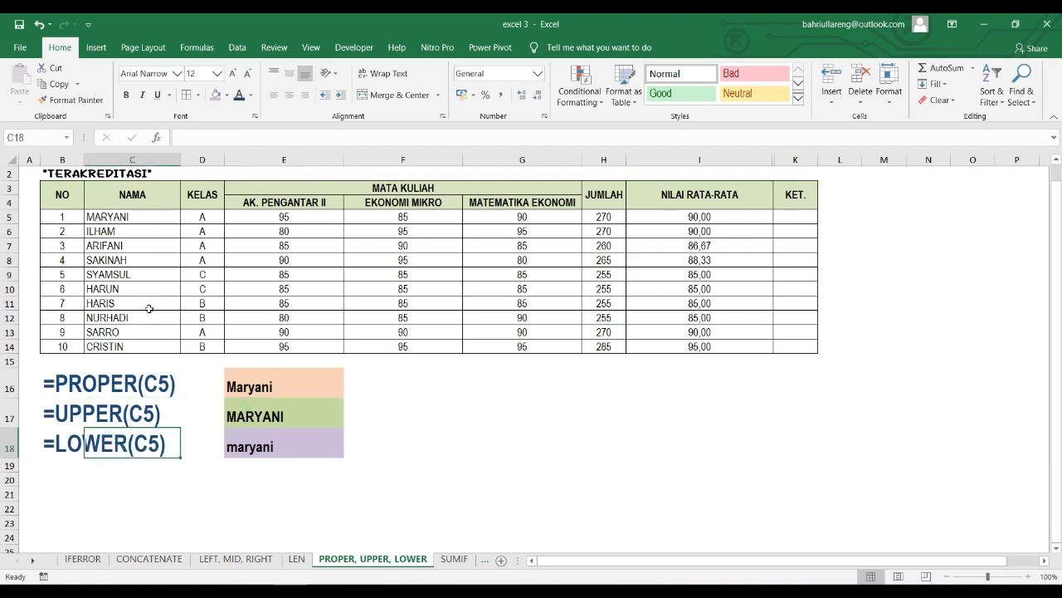
left_click(98, 219)
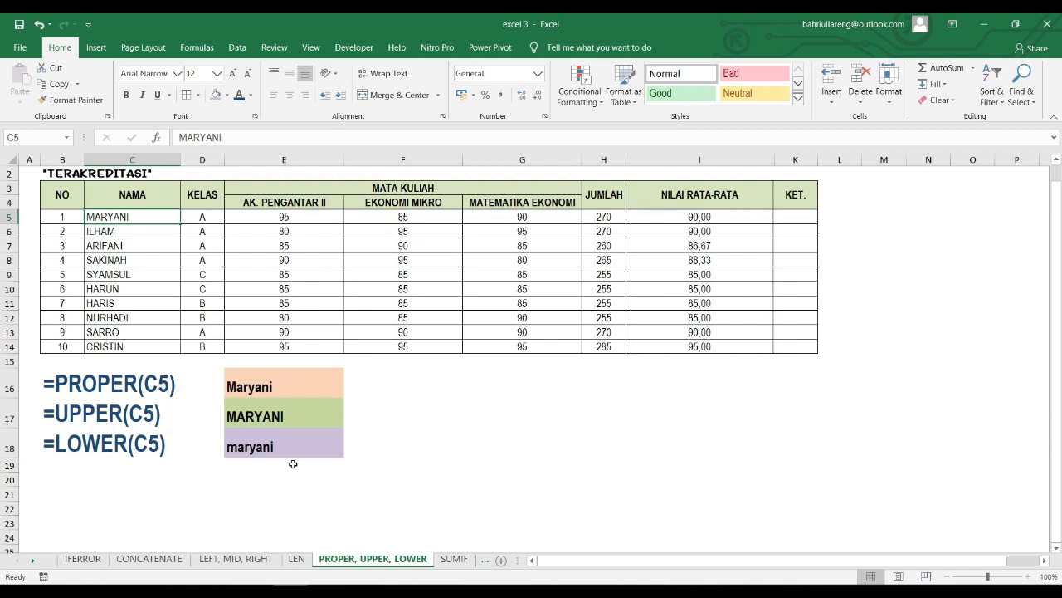
left_click(274, 447)
left_click_drag(268, 387, 267, 457)
key("Delete")
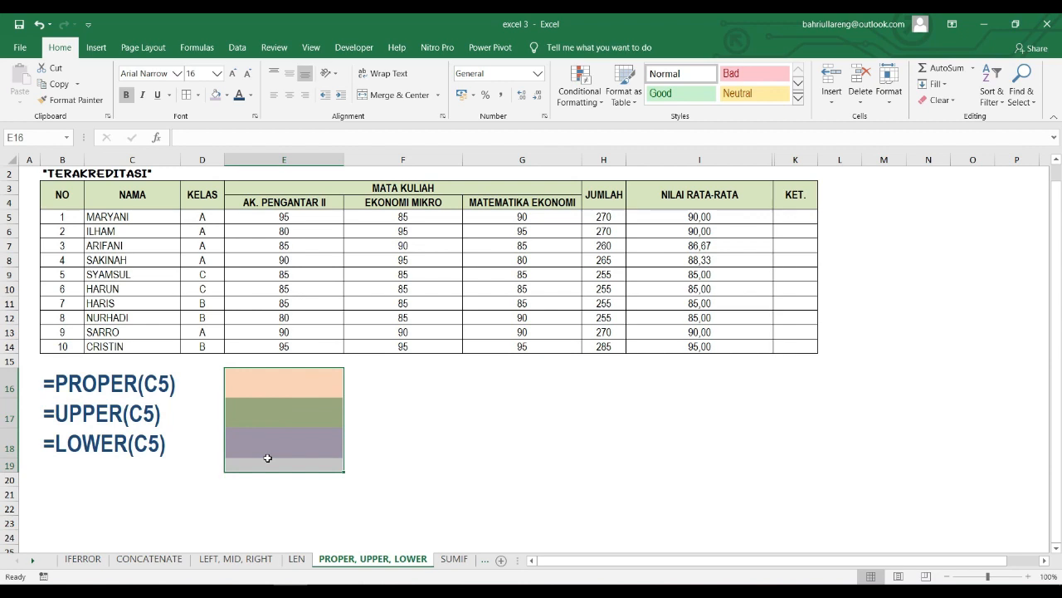
Step: Enter =PROPER(C7) in E16 to convert the third student's name to proper case
key("Down")
key("Up")
type("=")
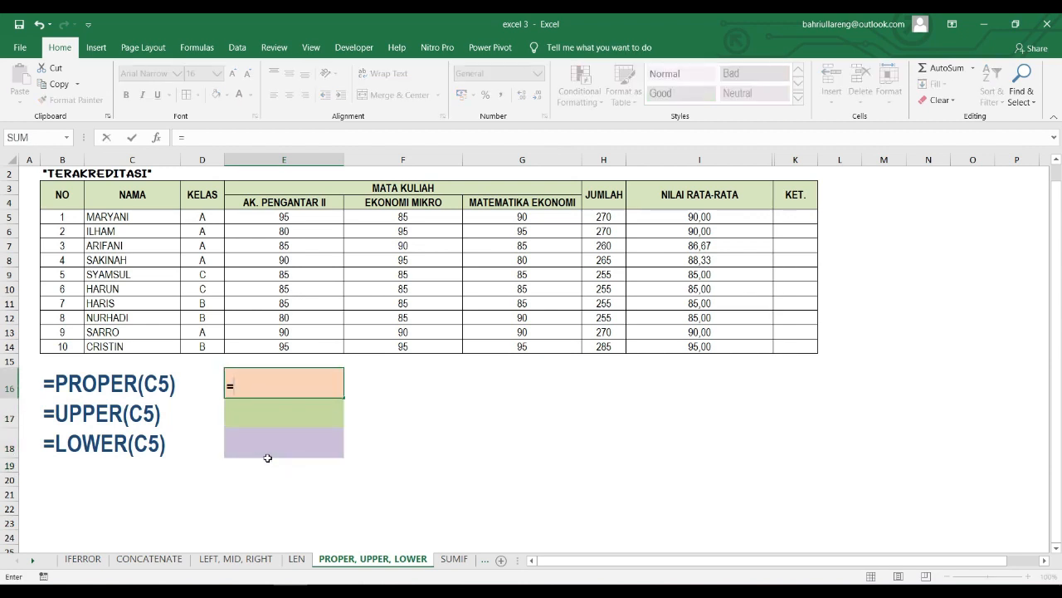
type("PROPER")
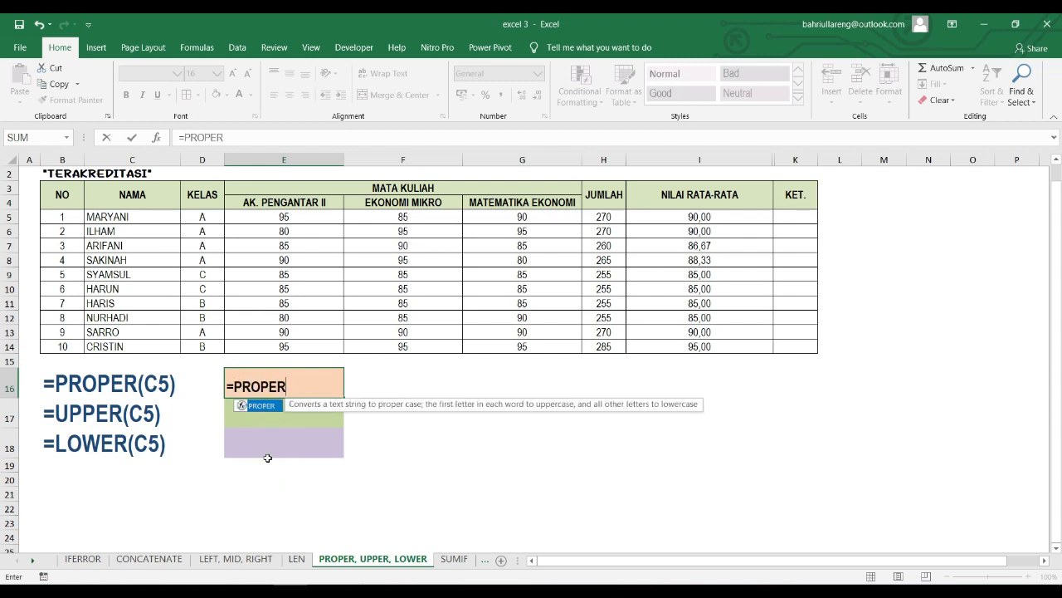
type("(")
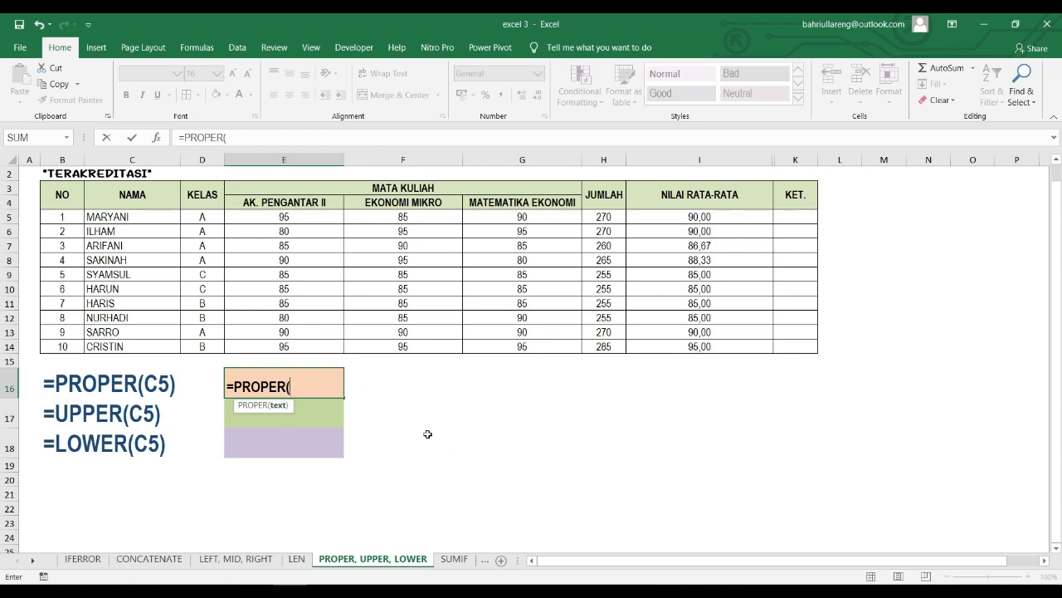
left_click(142, 246)
type(")")
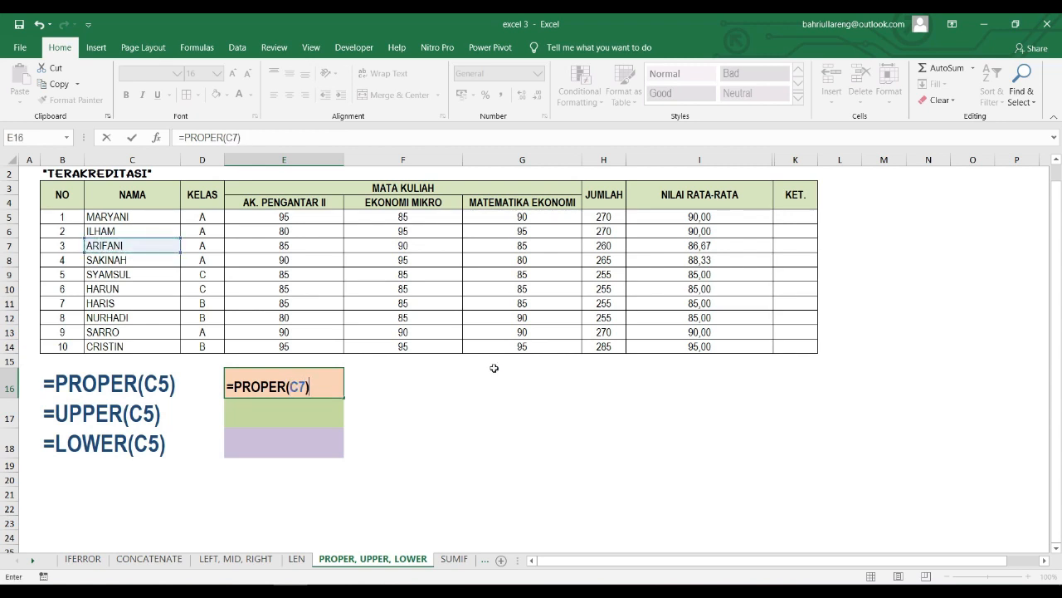
key("Return")
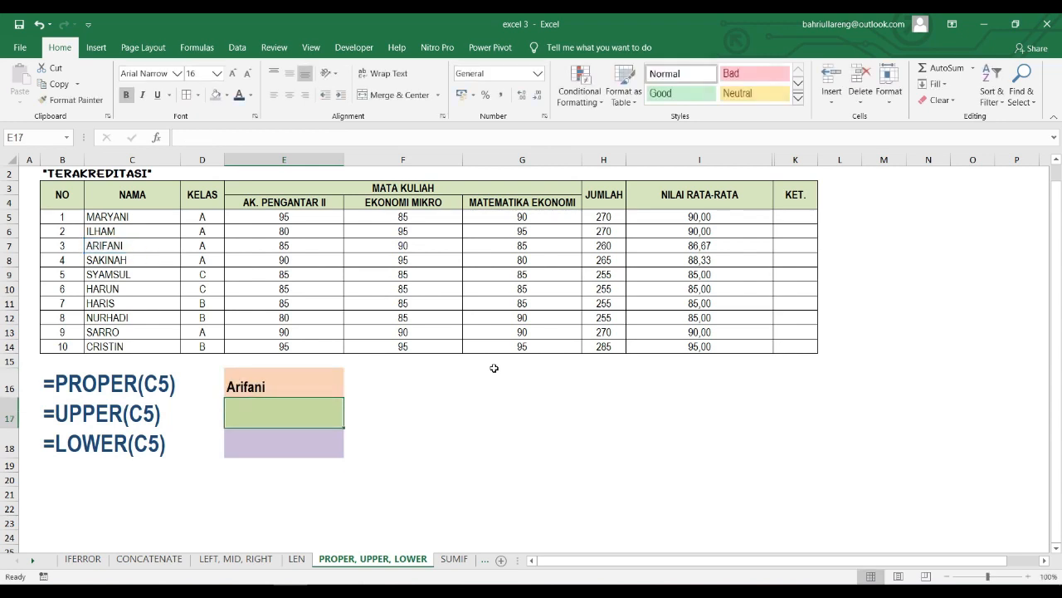
key("Up")
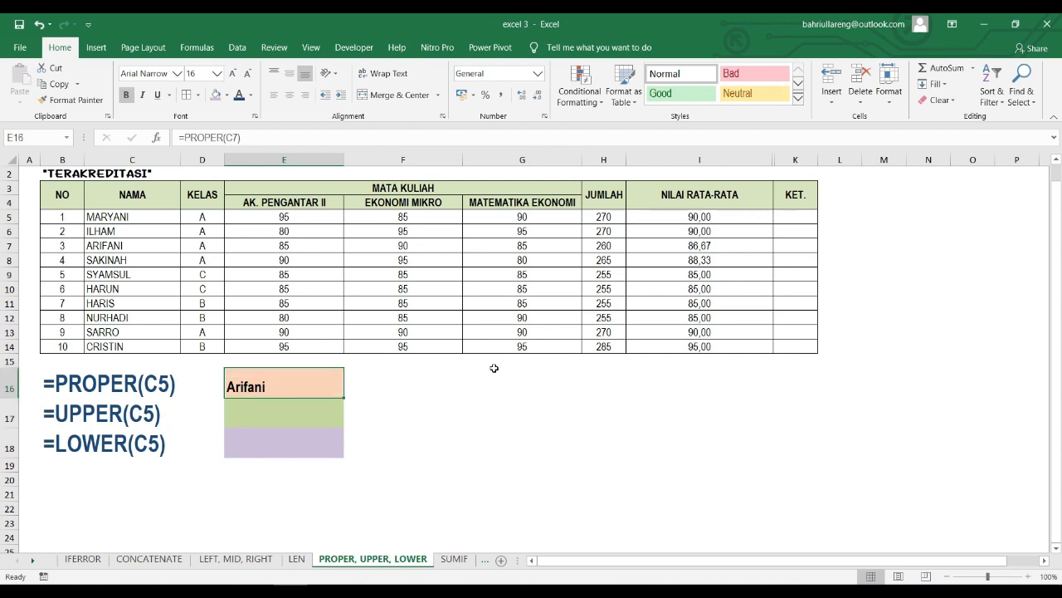
Step: Enter =UPPER(C7) in E17 to convert the same name to all capitals
key("Down")
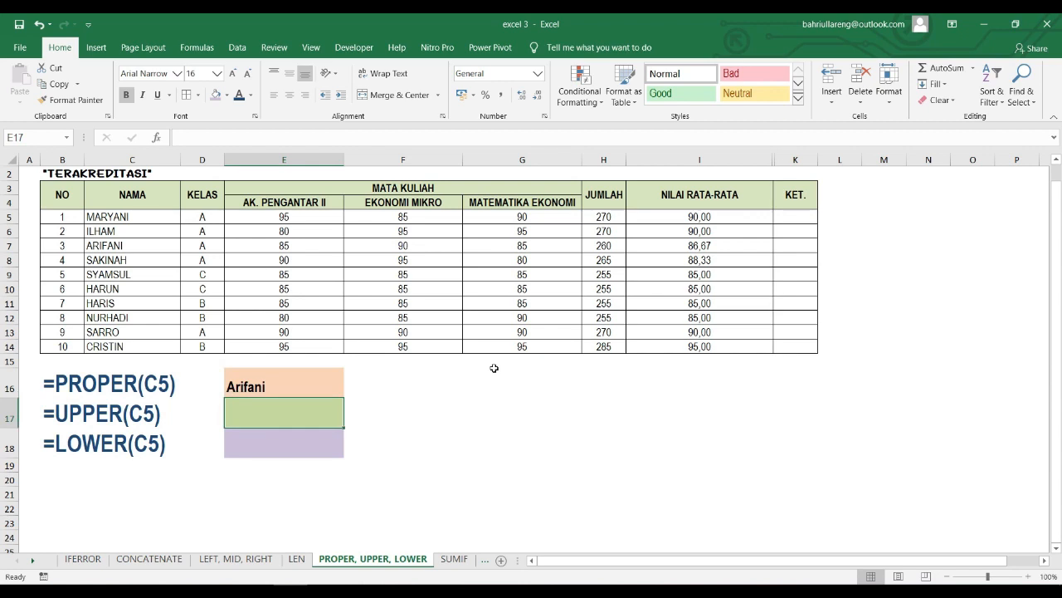
type("=UPPER")
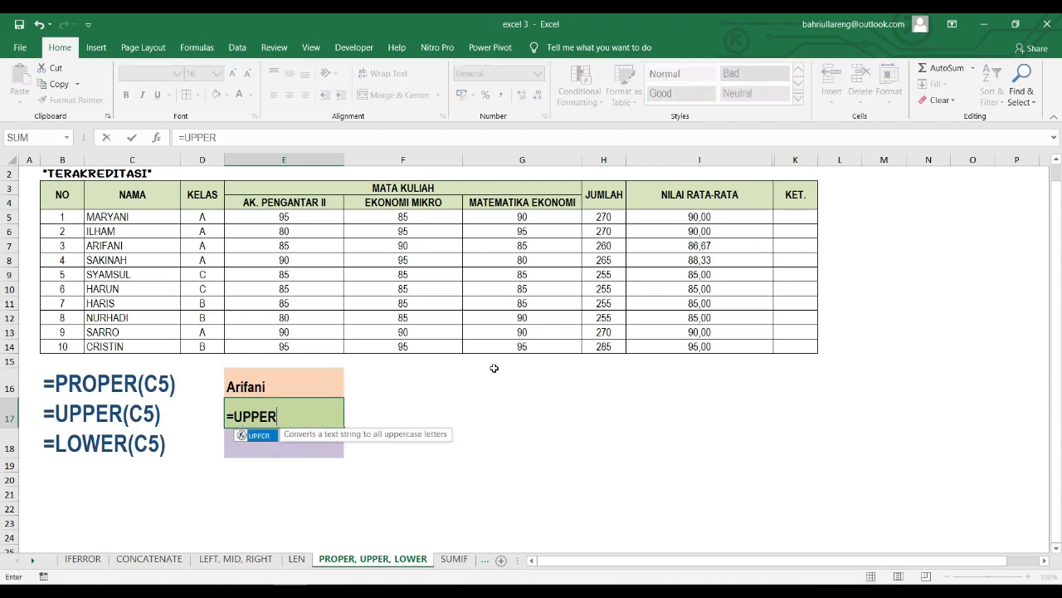
type("(")
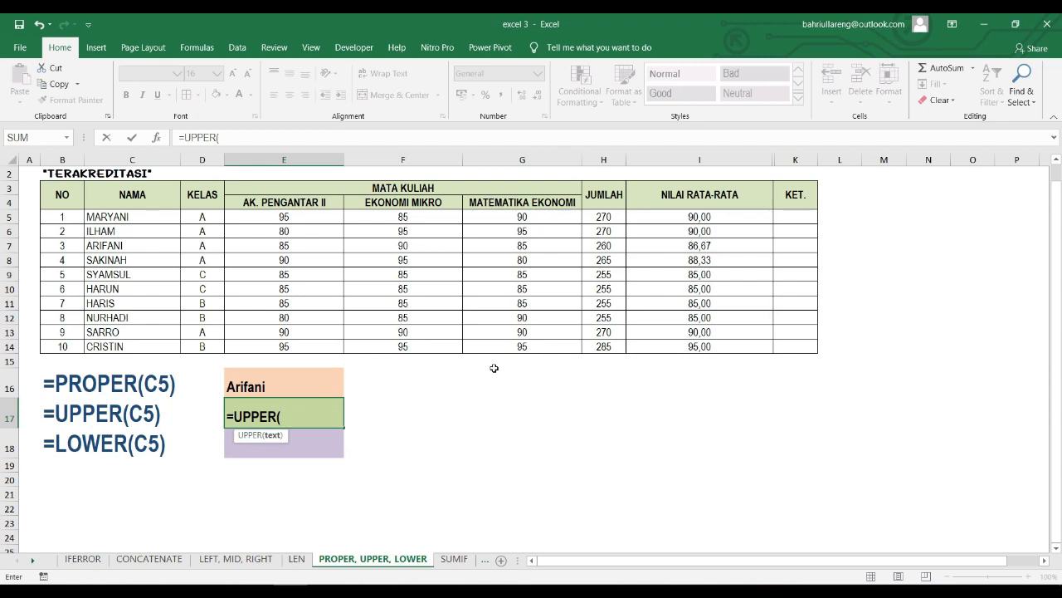
left_click(150, 241)
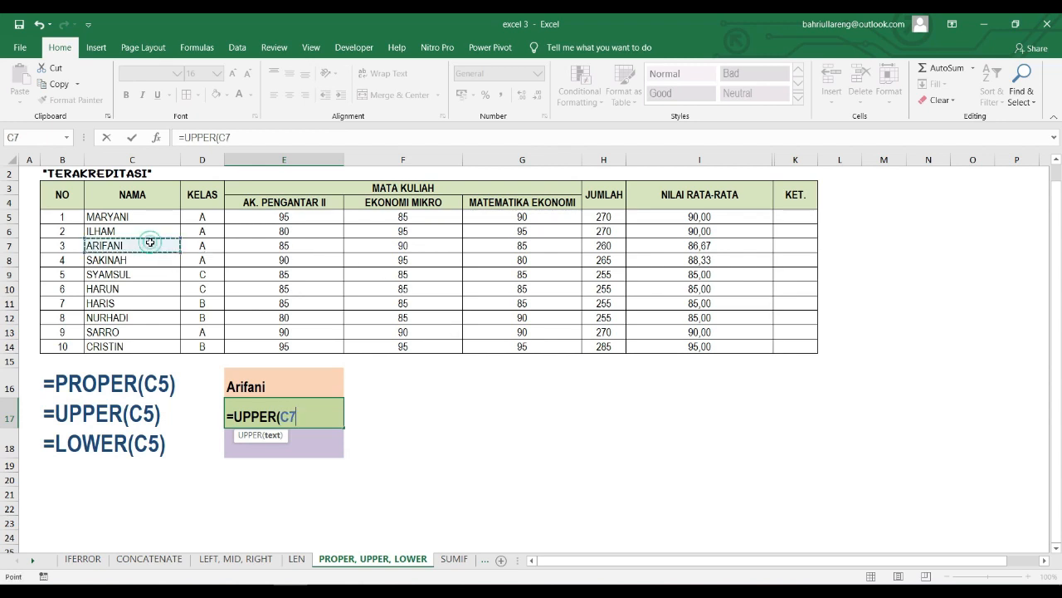
type(")")
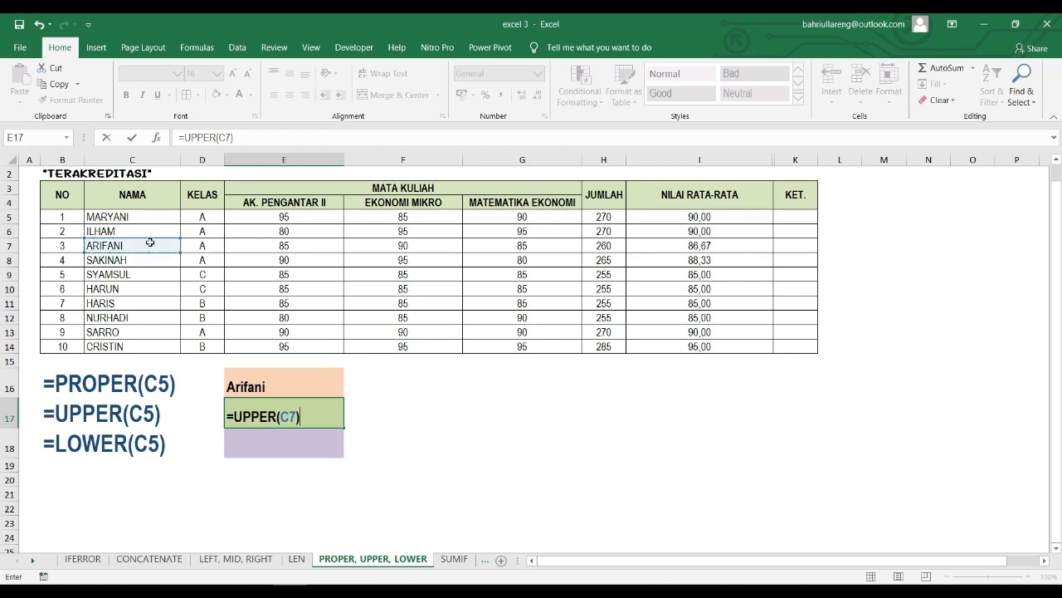
key("Return")
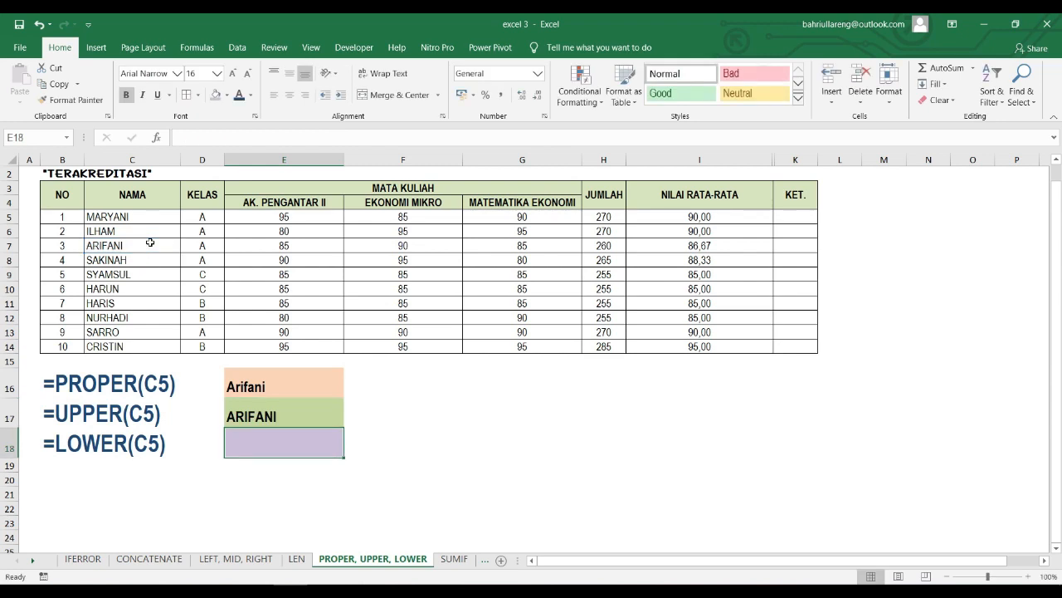
Step: Enter =LOWER(C7) in E18 to convert the same name to all lowercase
type("=")
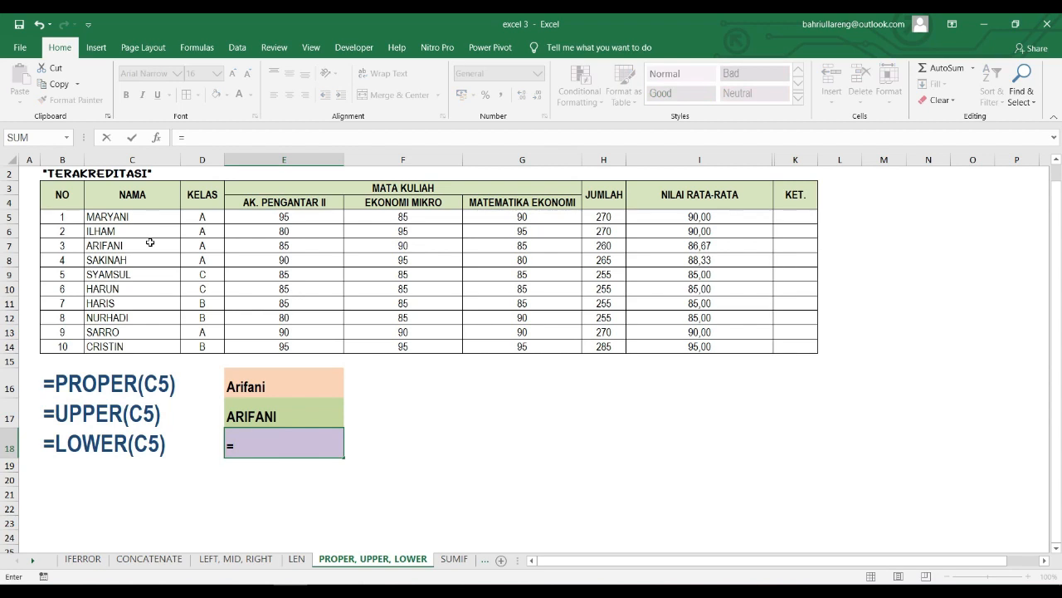
type("LOWE")
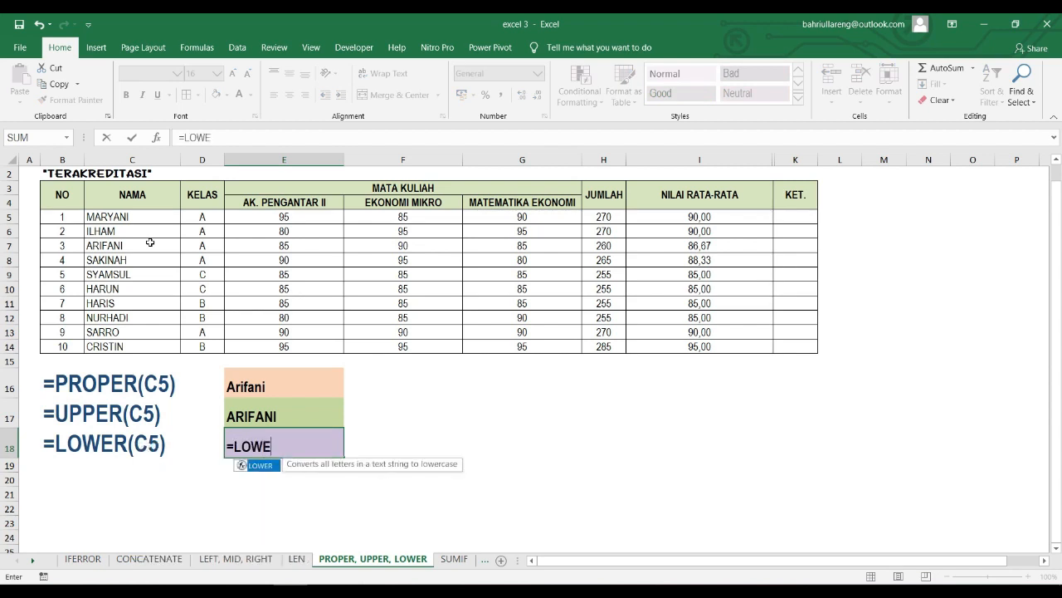
type("R(")
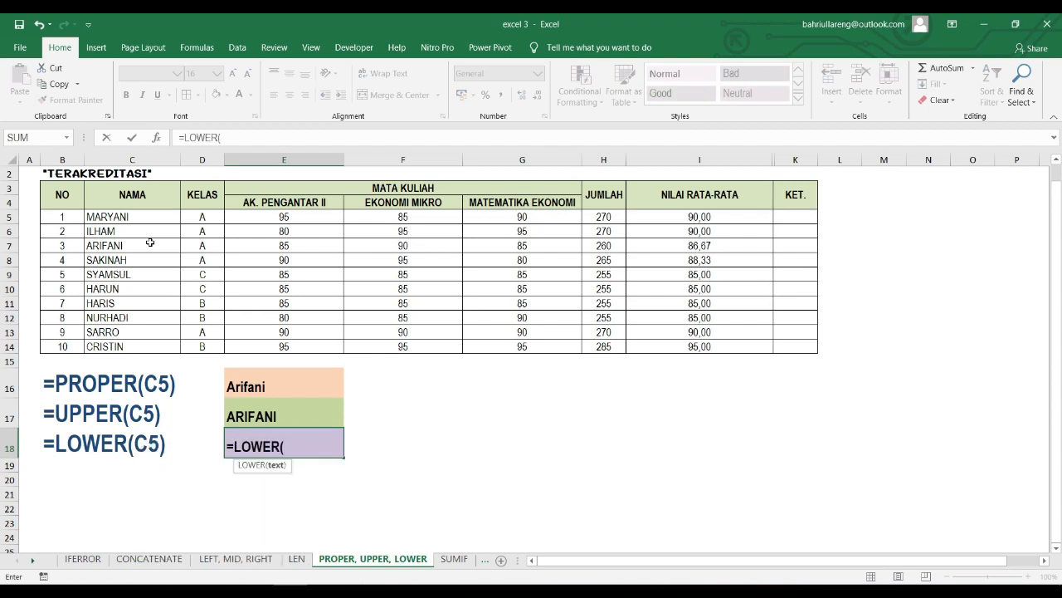
left_click(148, 241)
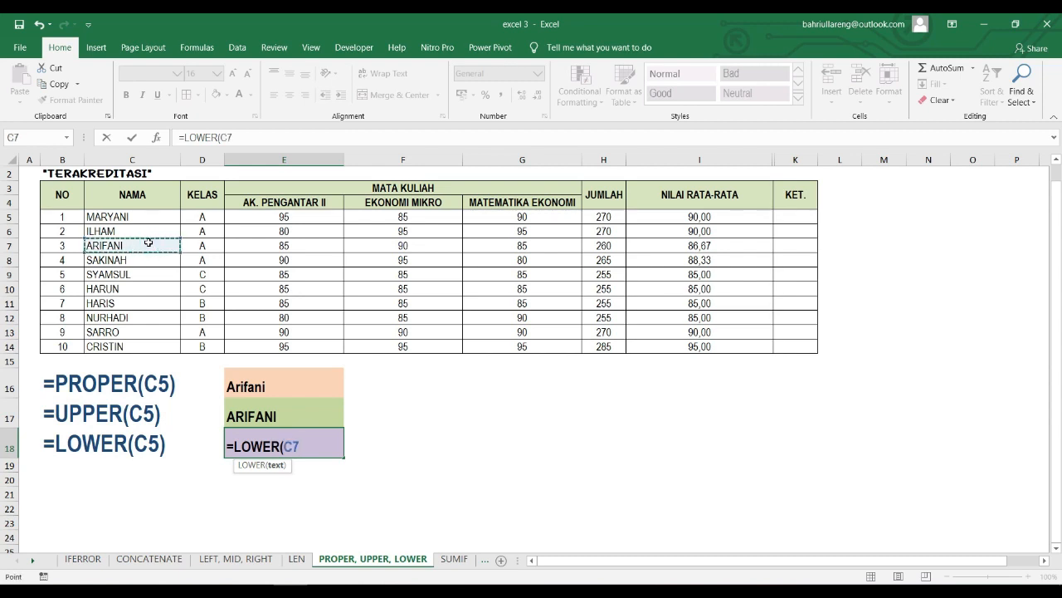
type(")")
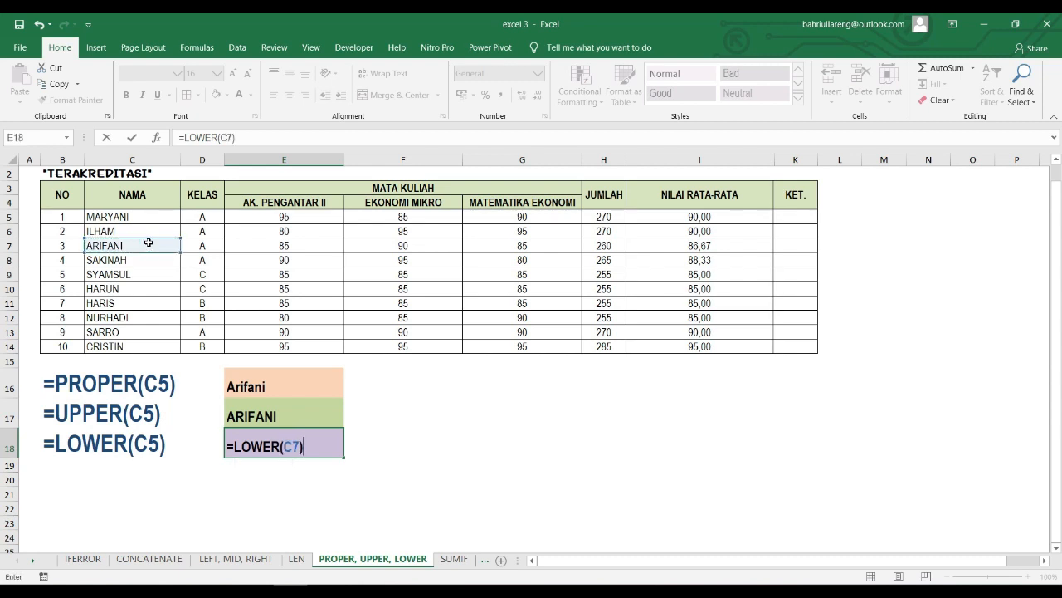
key("Return")
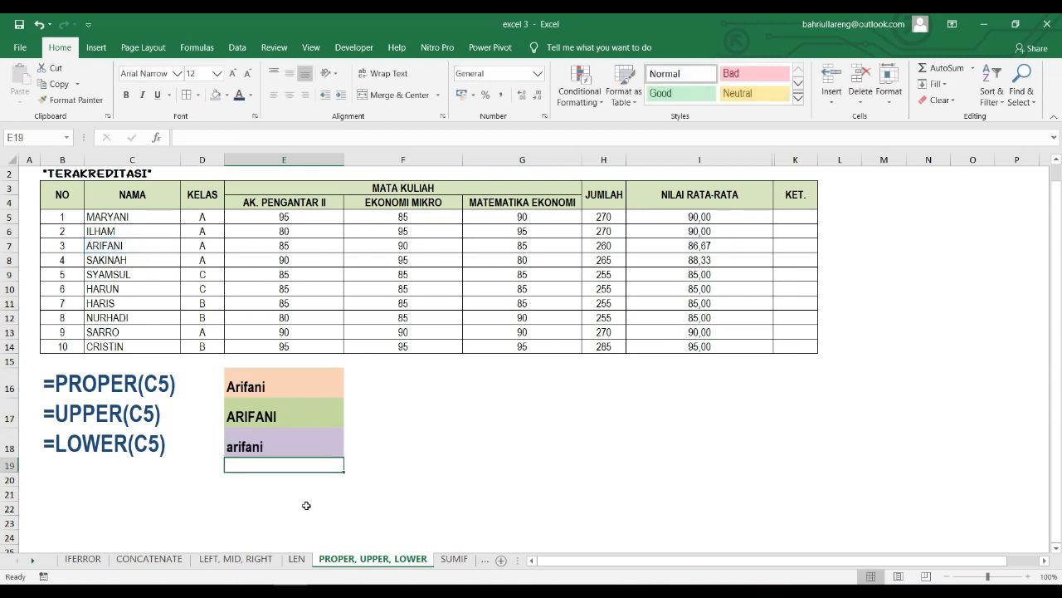
left_click(255, 441)
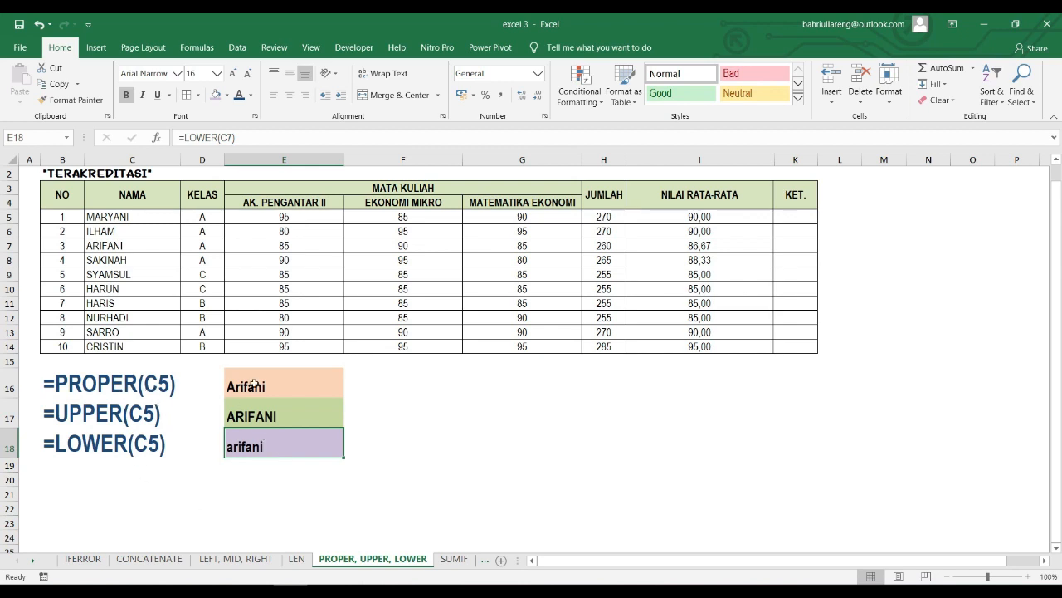
left_click(110, 411)
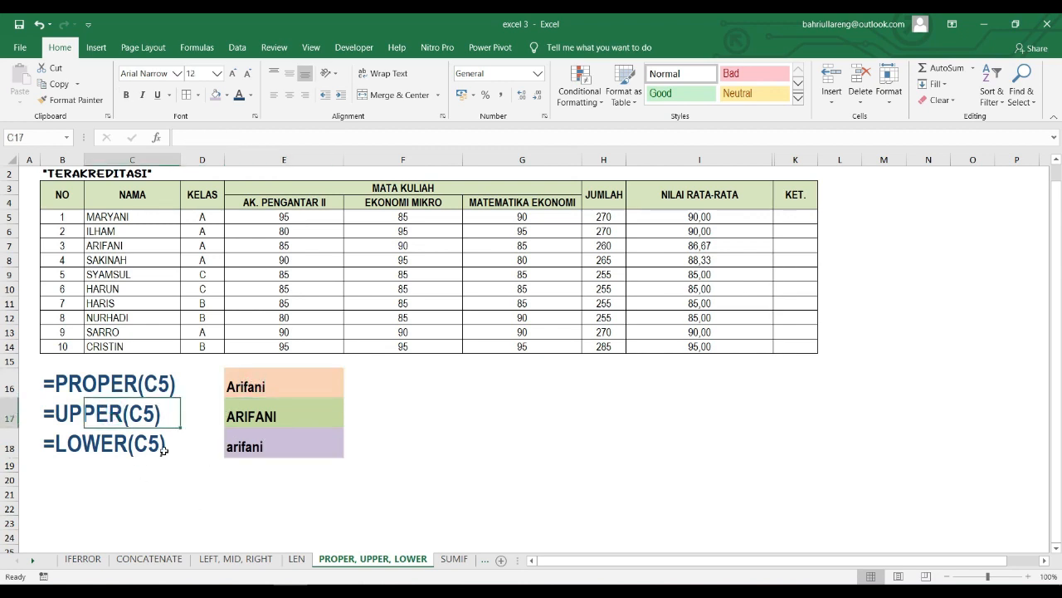
left_click(247, 446)
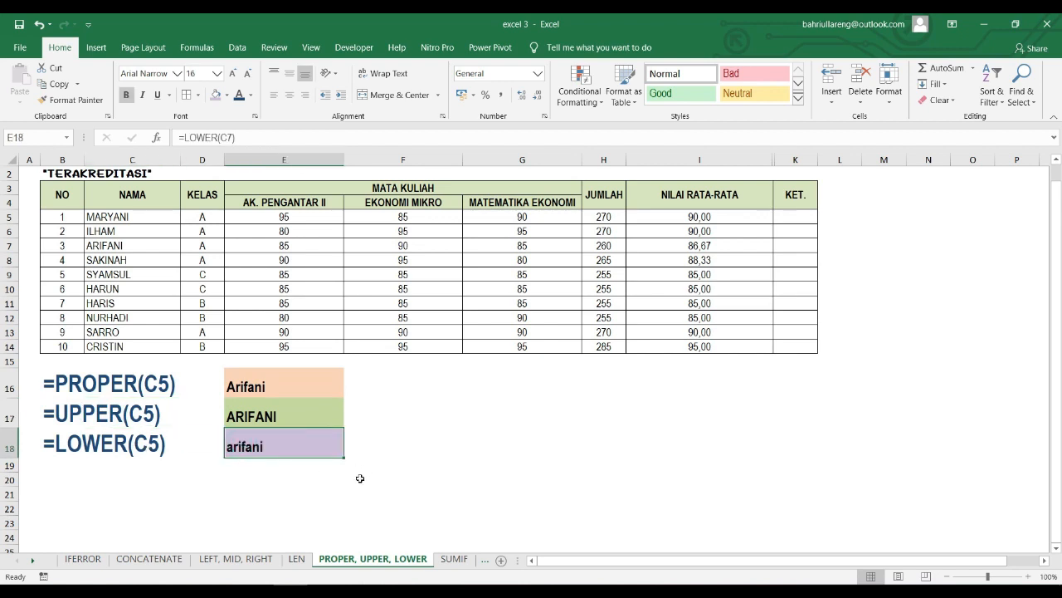
Step: Switch to the LEN sheet and highlight the first student's name in C5 with the light purple fill
left_click(297, 560)
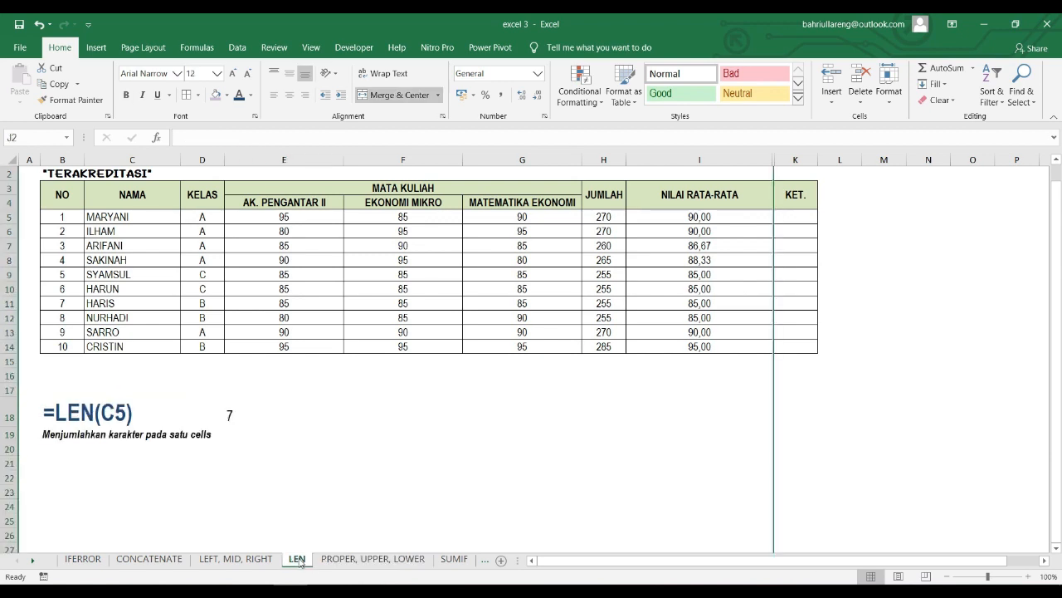
left_click(80, 438)
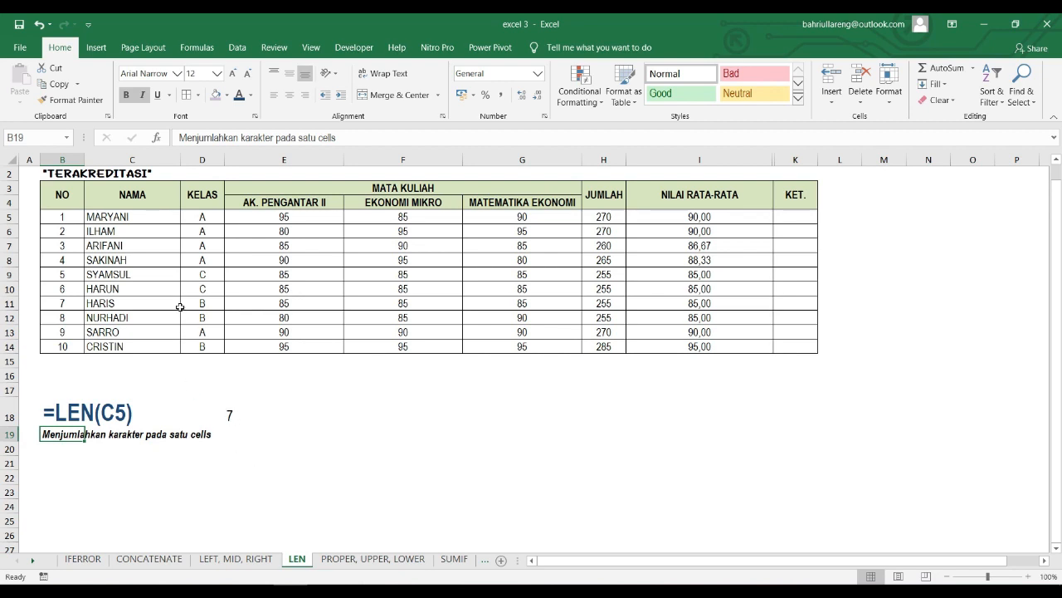
left_click(149, 219)
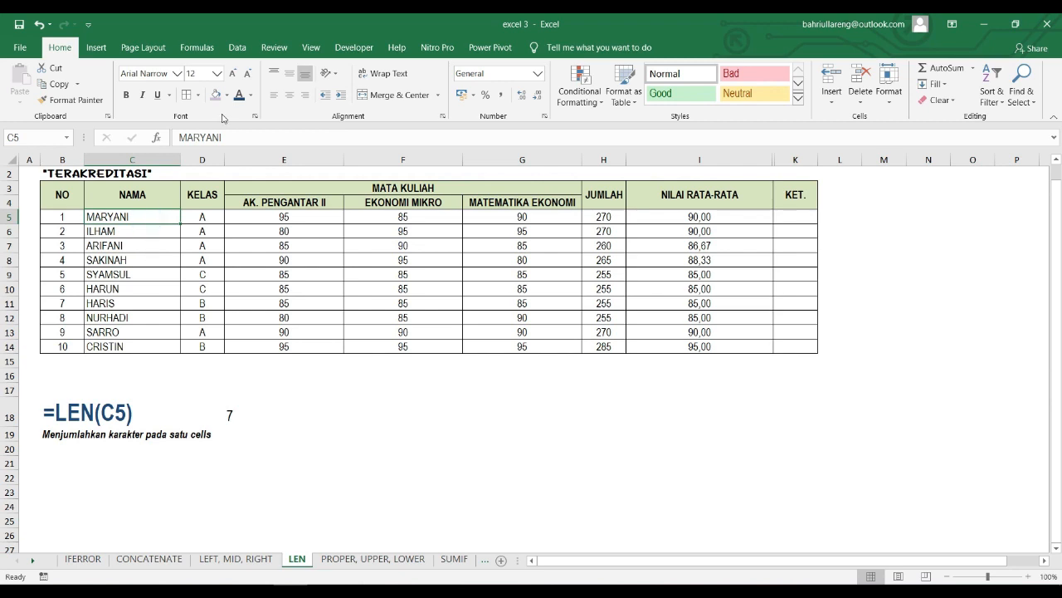
left_click(214, 98)
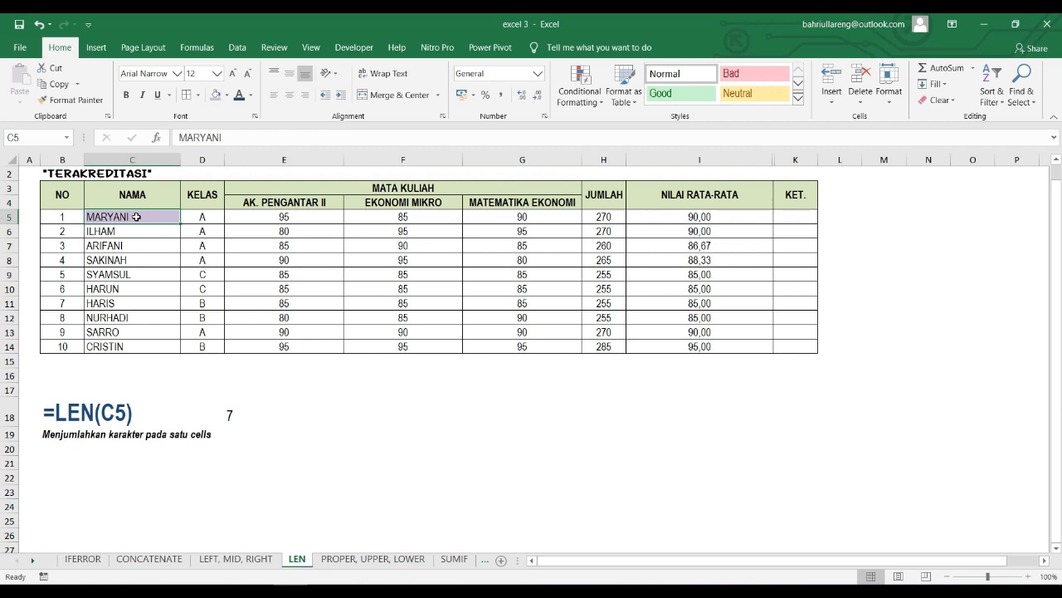
Step: Clear the old result in E18 and enter =LEN(C5) to count the characters in the first student's name
left_click(221, 405)
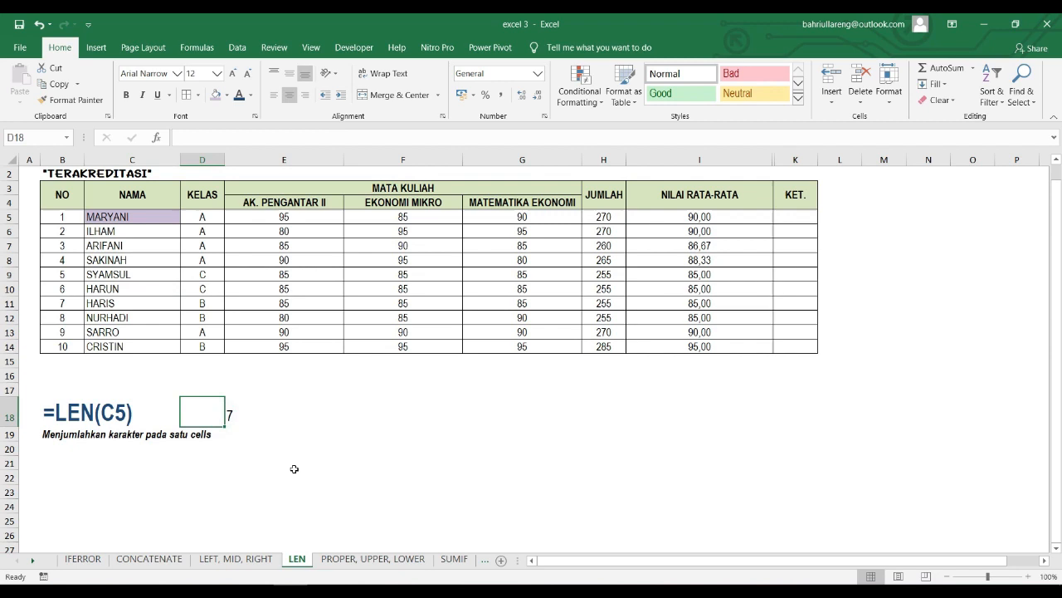
key("Delete")
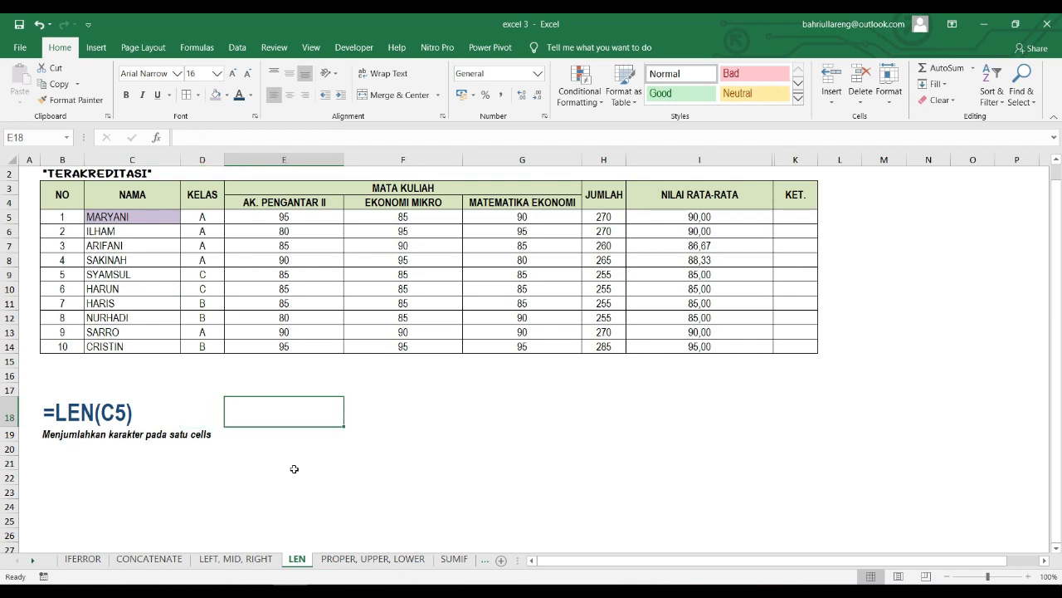
type("=LEN")
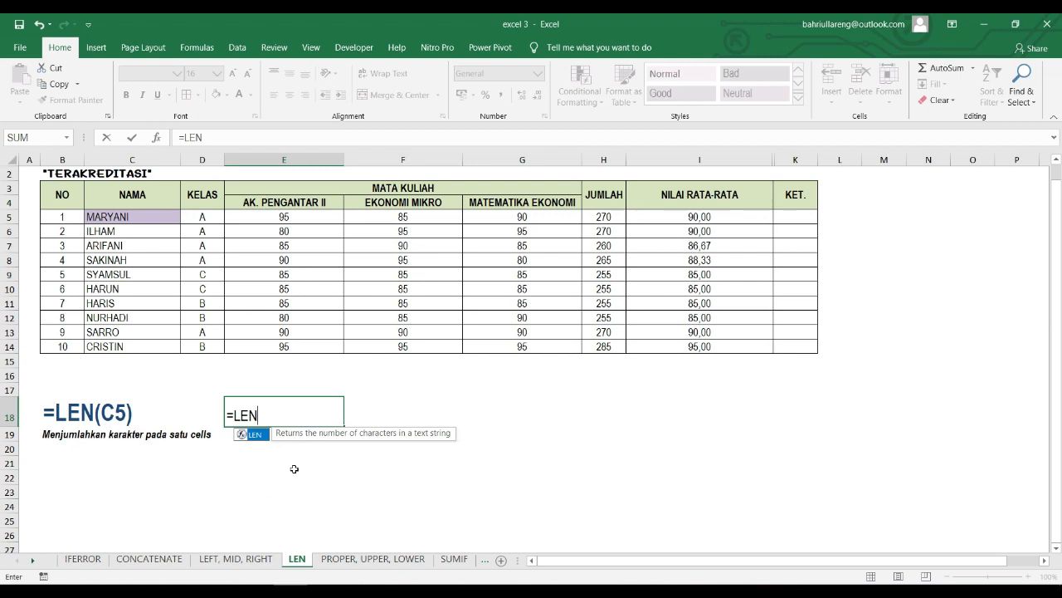
type("(")
left_click(158, 217)
type(")")
key("Return")
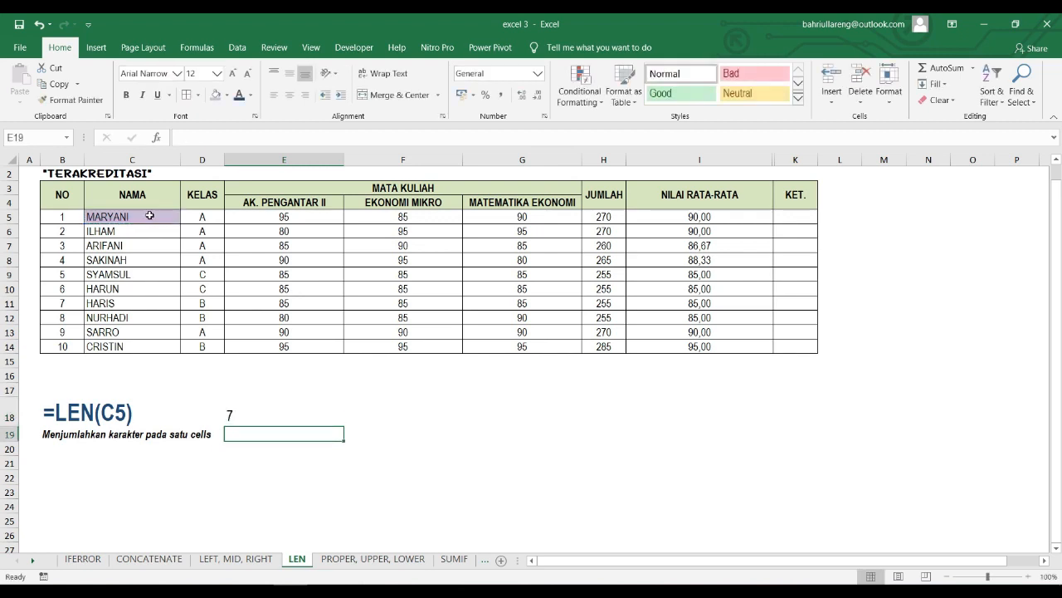
Step: Add the title "DR. " in front of the first student's name in C5
left_click(147, 212)
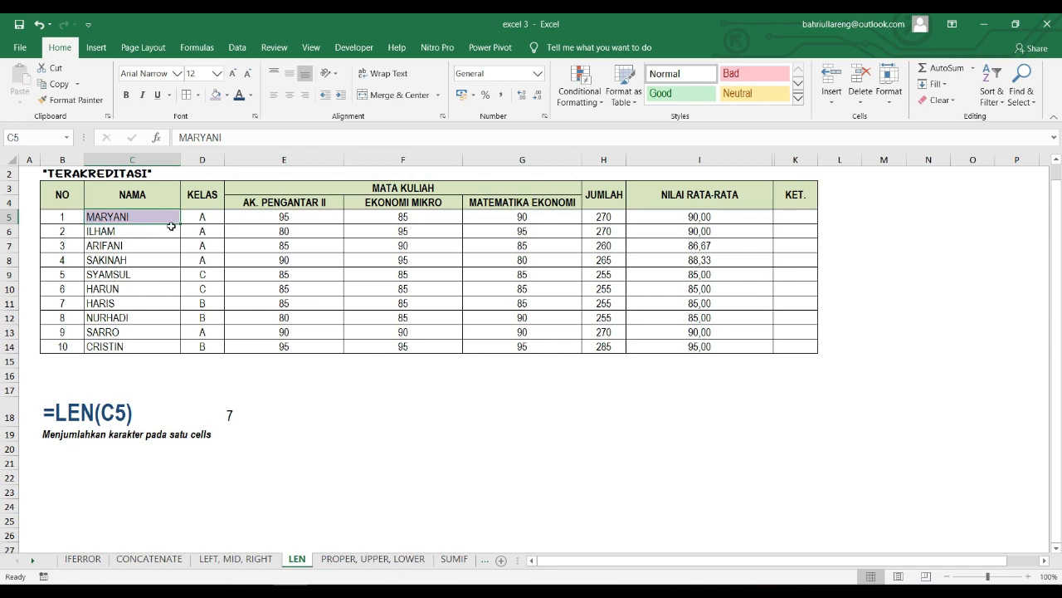
left_click(232, 417)
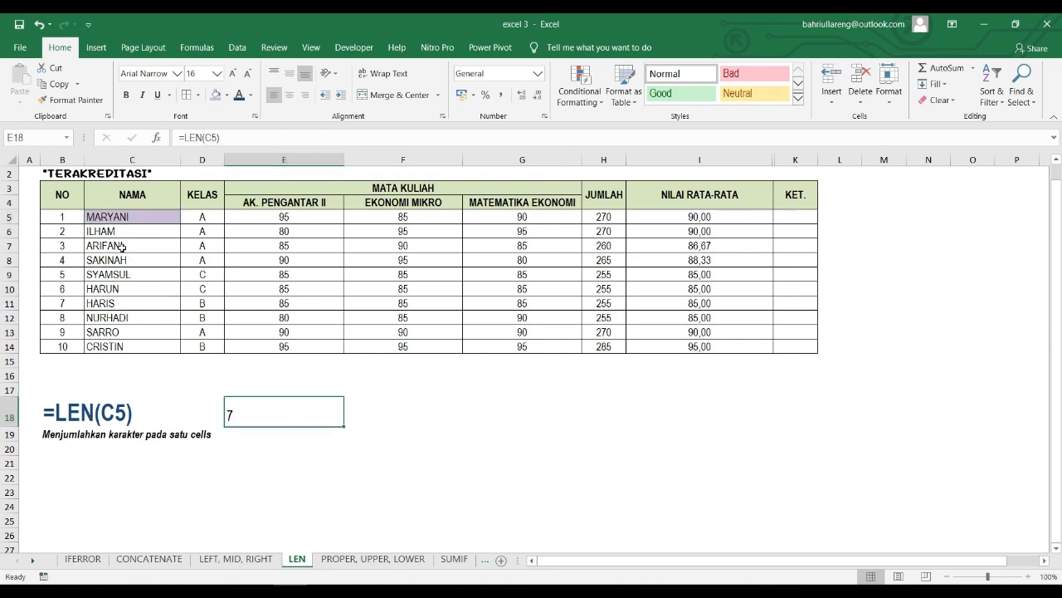
double_click(91, 217)
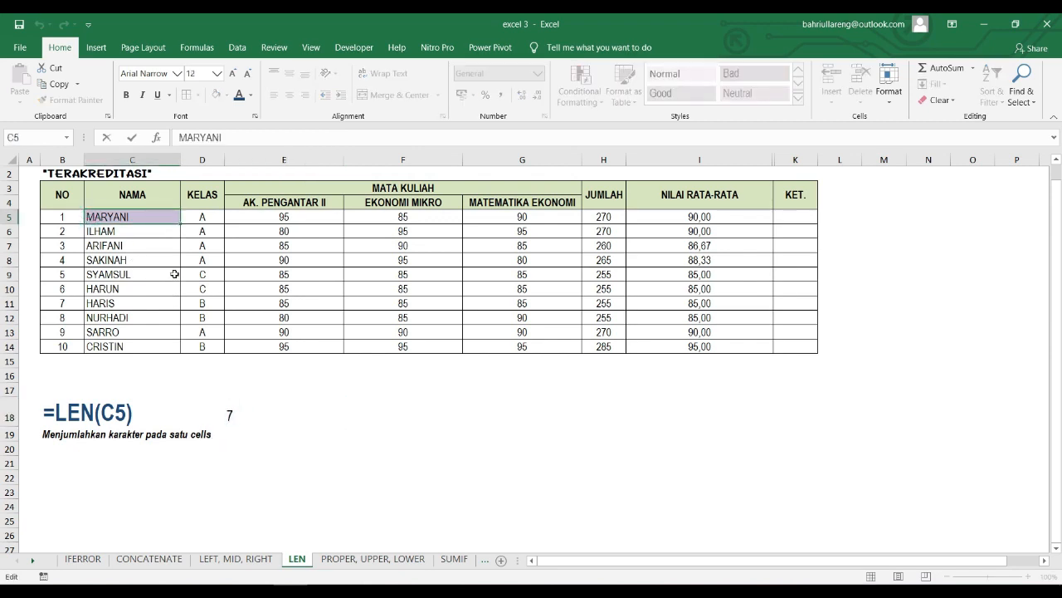
type("DR")
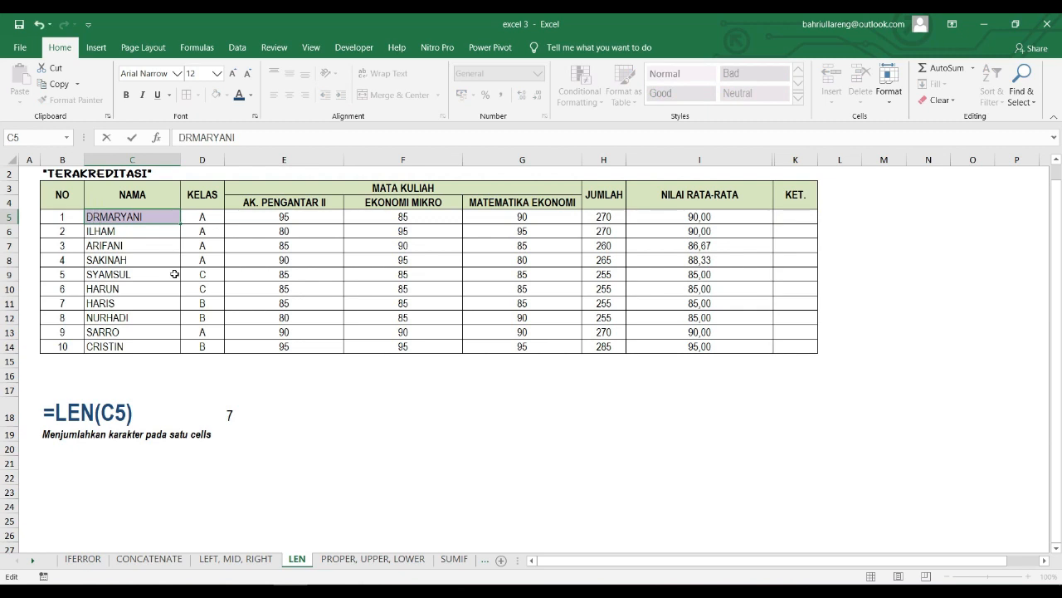
type(" .")
key("Return")
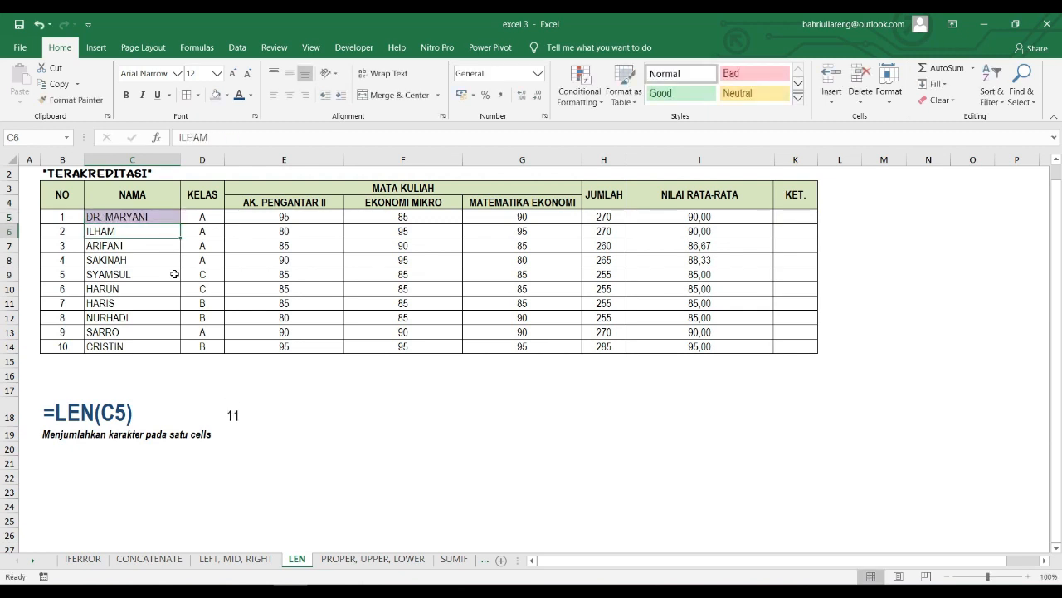
Step: Go to E18 and check the character count from the LEN formula against the edited name
key("Down")
key("Down")
key("Down")
key("Down")
key("Down")
key("Down")
key("Down")
key("Down")
key("Down")
key("Down")
key("Down")
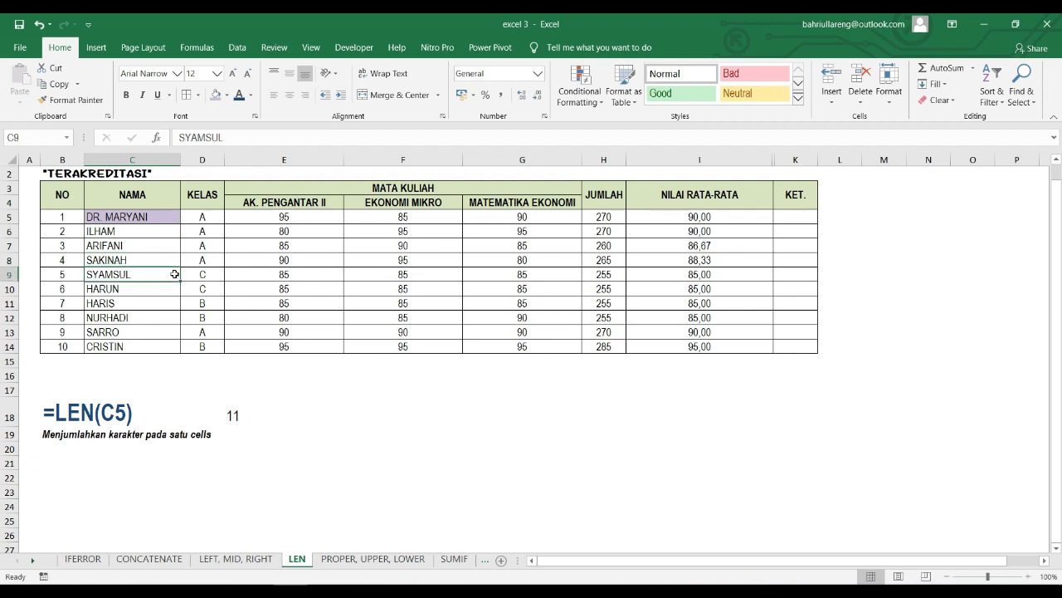
key("Down")
key("Right")
key("Right")
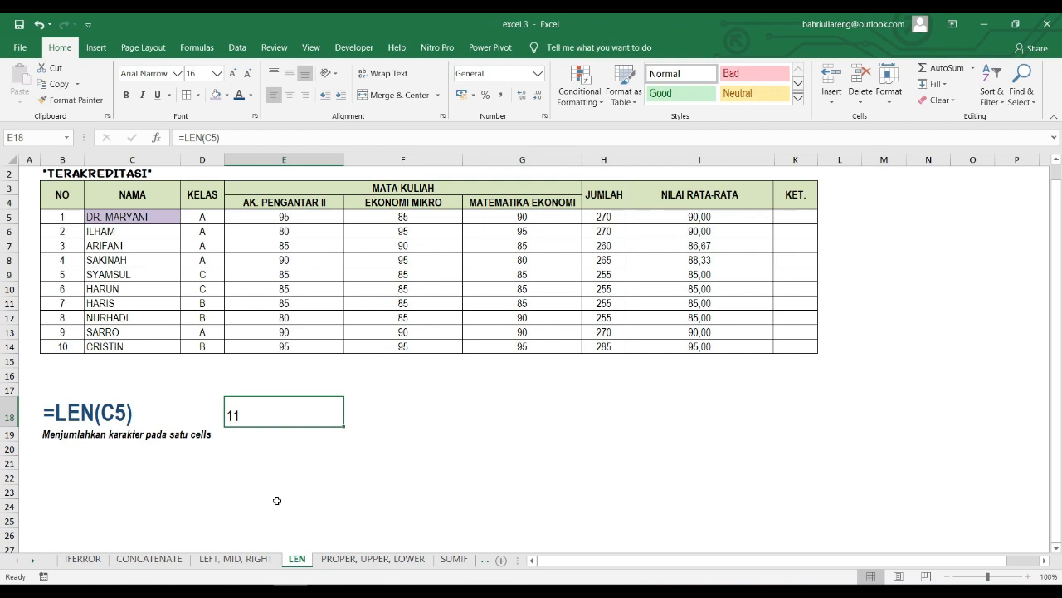
Step: Switch to the LEFT, MID, RIGHT sheet and enter =LEFT(C5;3) in E19 to extract the name's first three characters
left_click(258, 561)
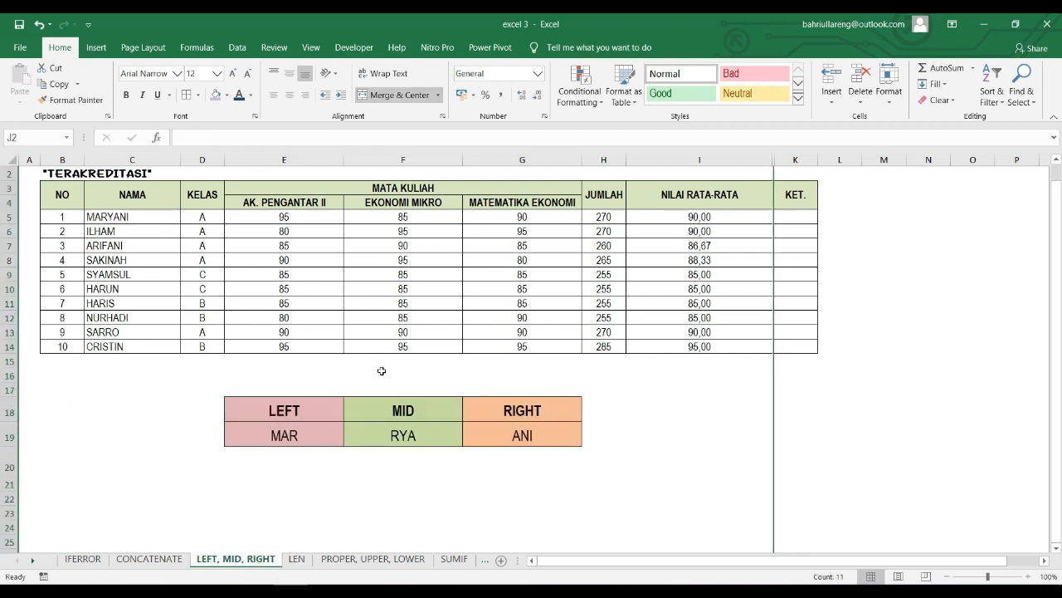
left_click(328, 427)
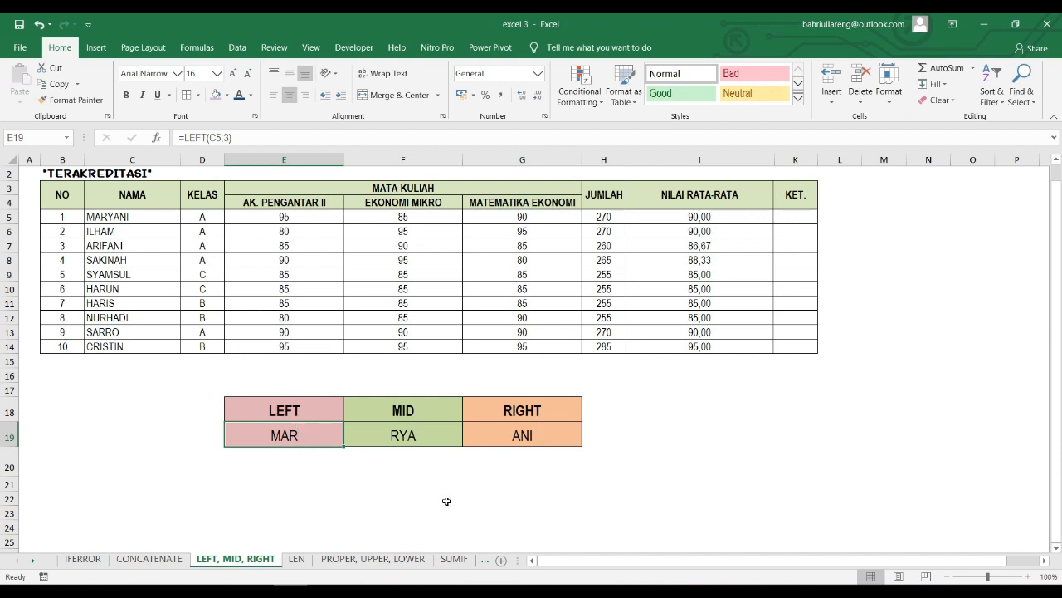
type("=L")
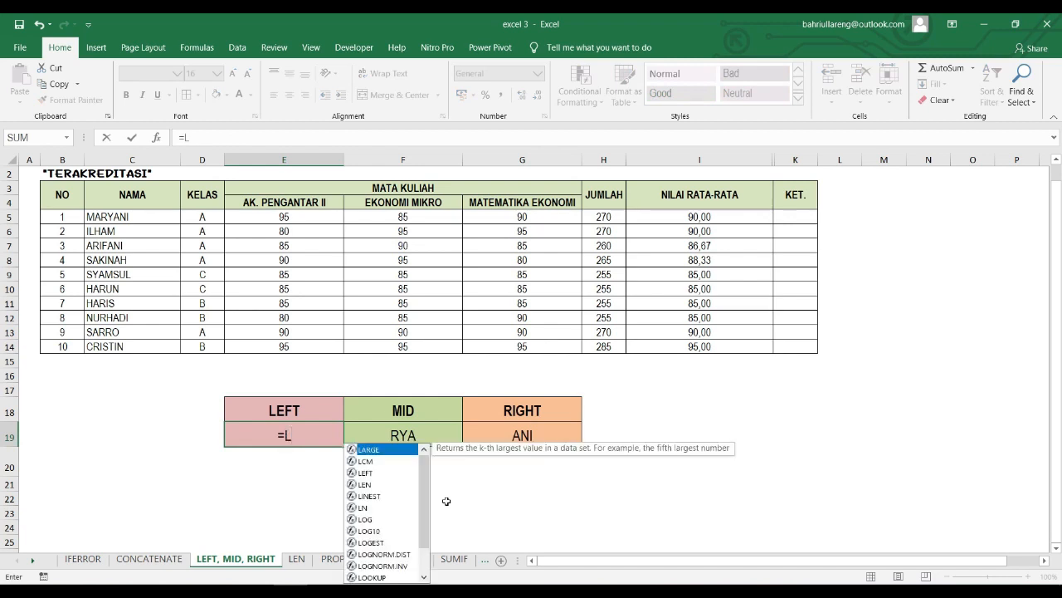
type("EFT")
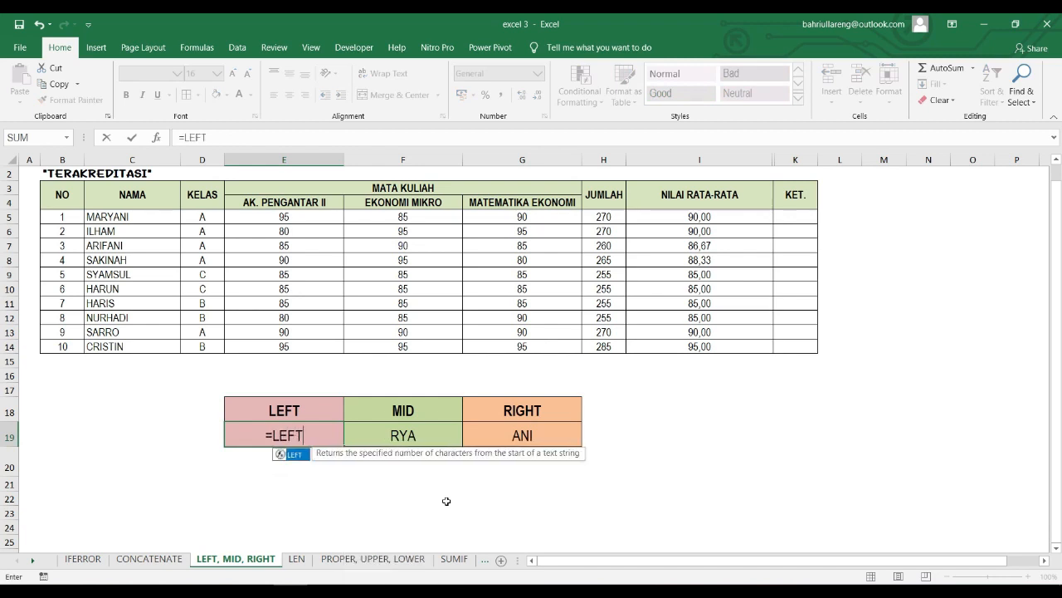
type("(")
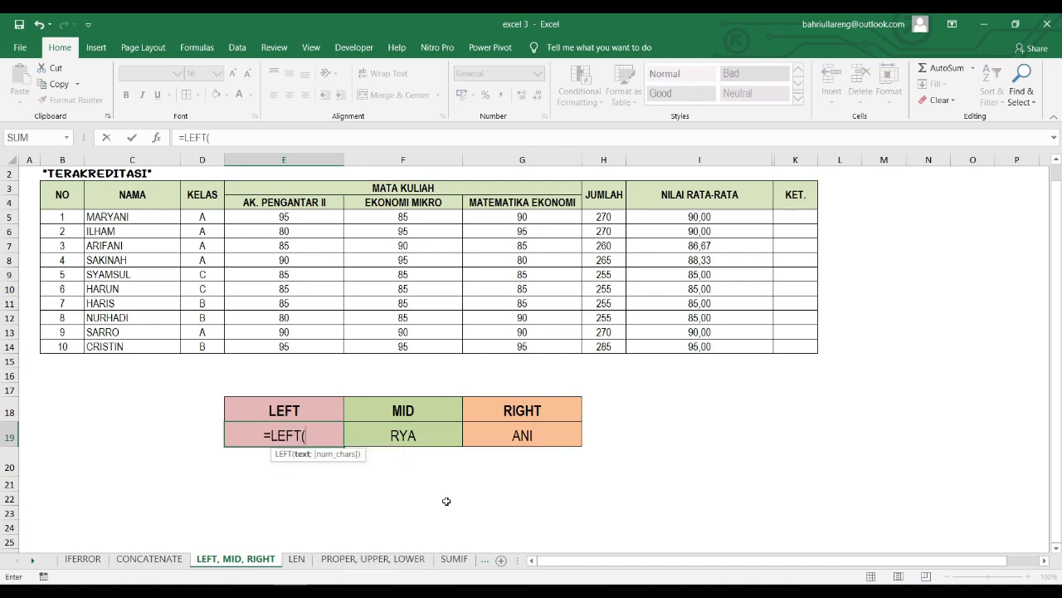
left_click(151, 218)
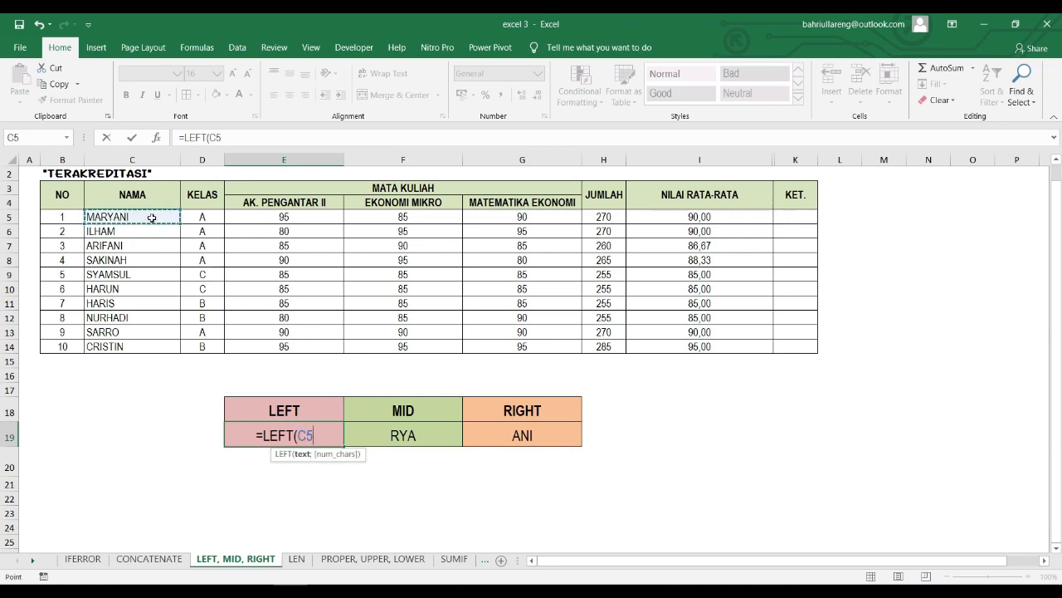
type(";")
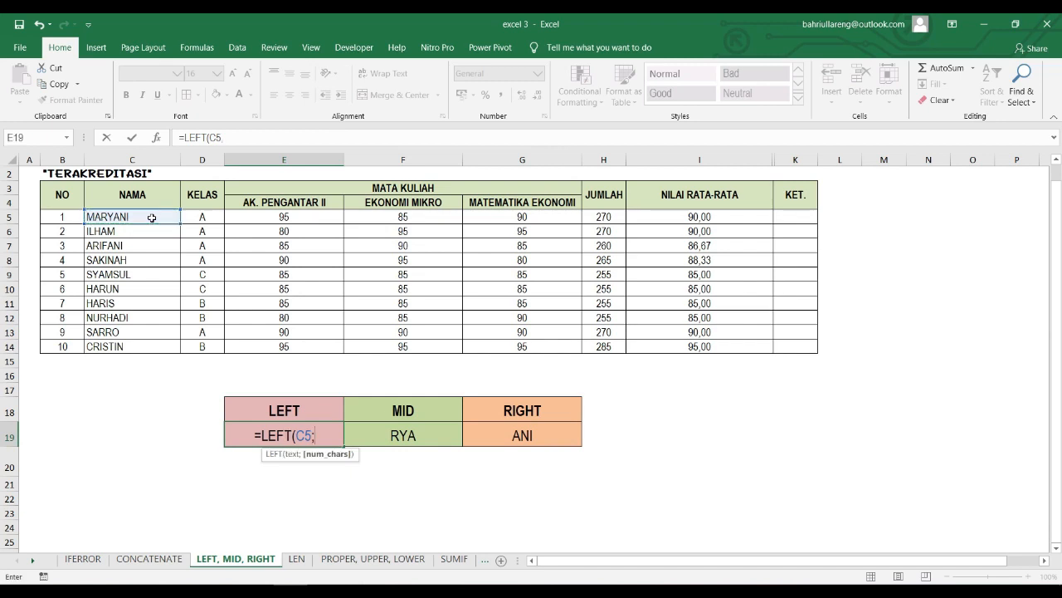
type("3")
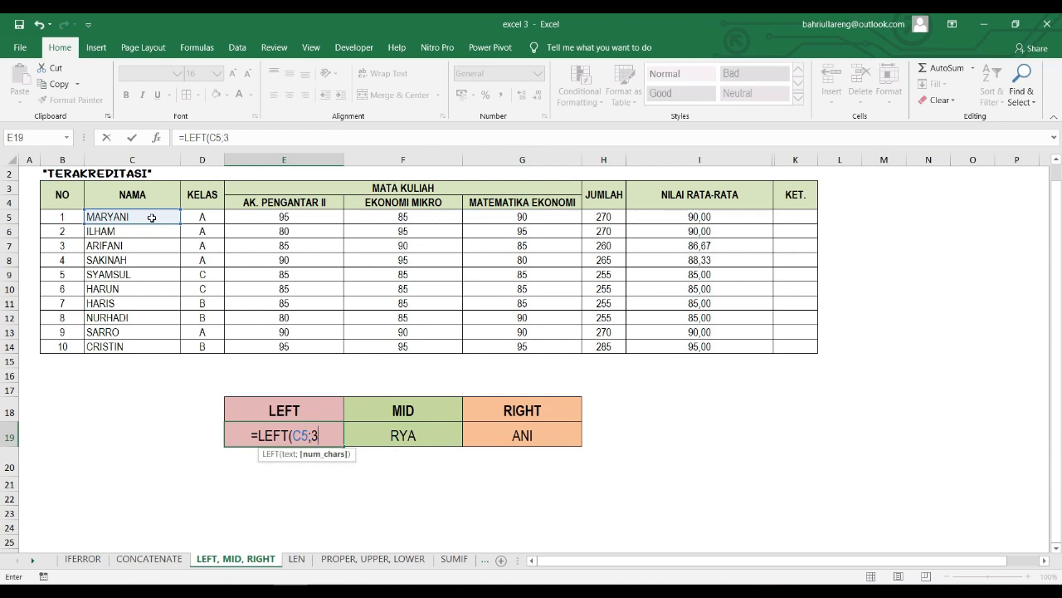
type(")")
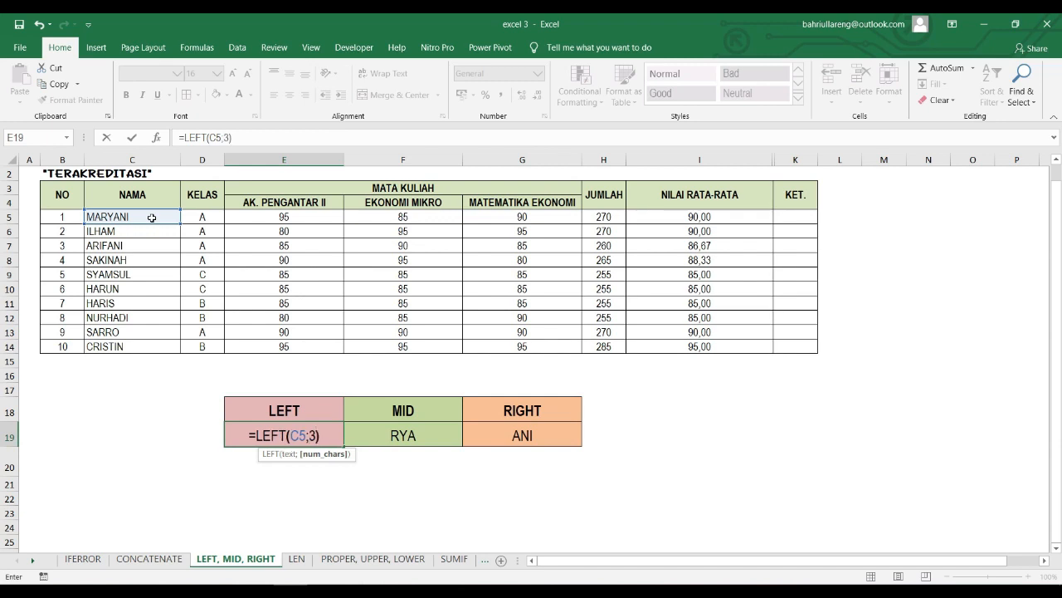
key("Return")
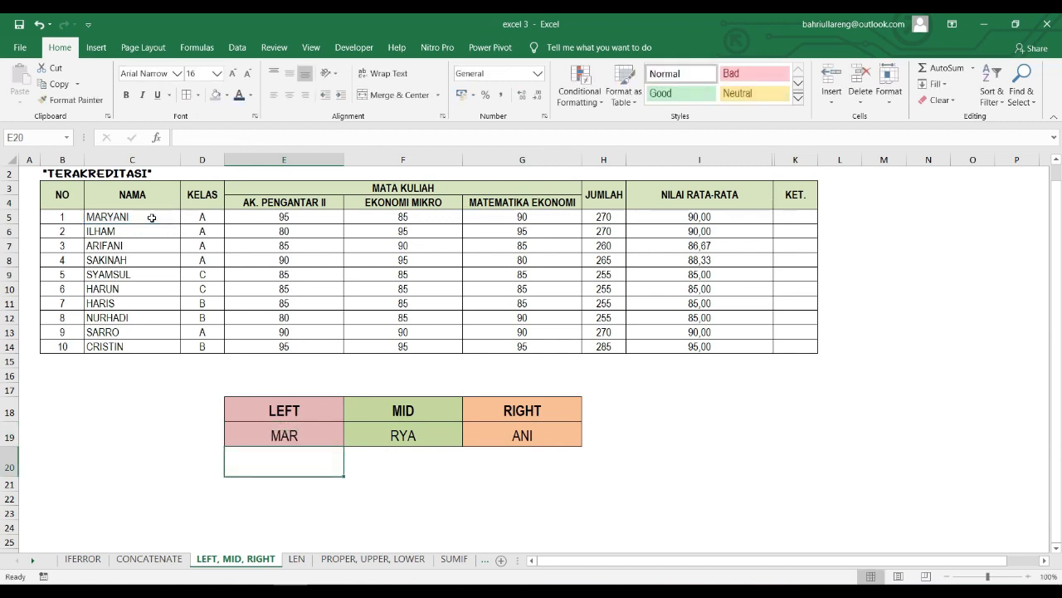
Step: Change the character count of the LEFT formula in E19 to 2
key("Up")
key("F2")
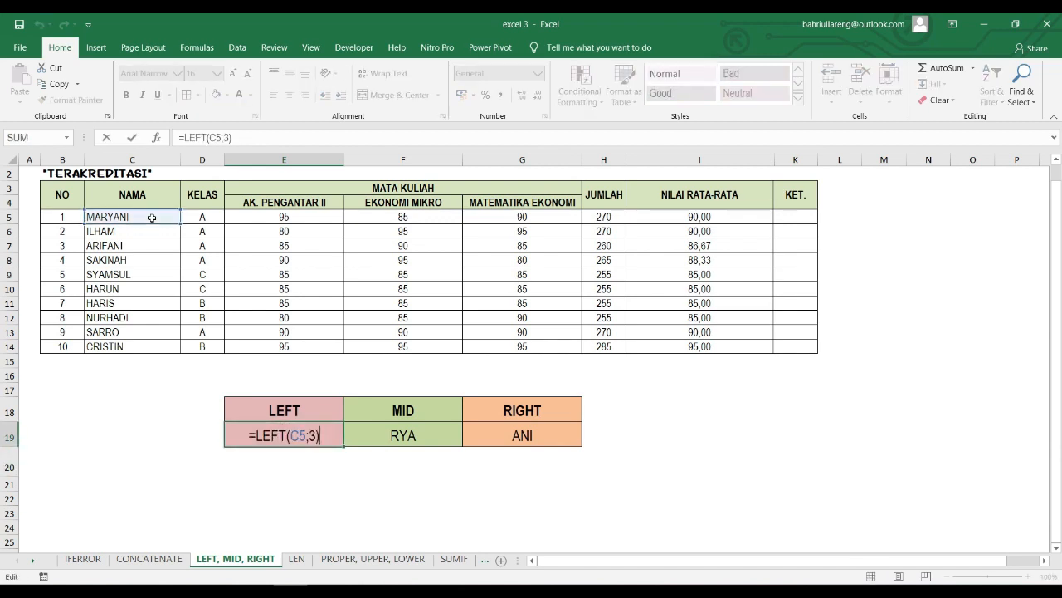
key("BackSpace")
type("2")
key("Return")
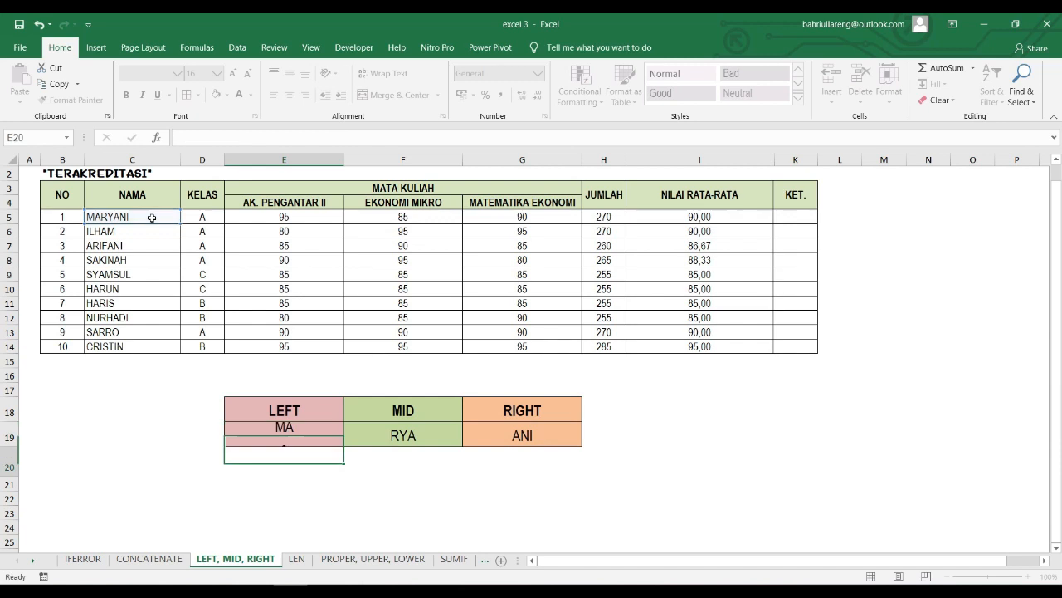
Step: Change the character count of the LEFT formula in E19 to 4
key("Up")
key("F2")
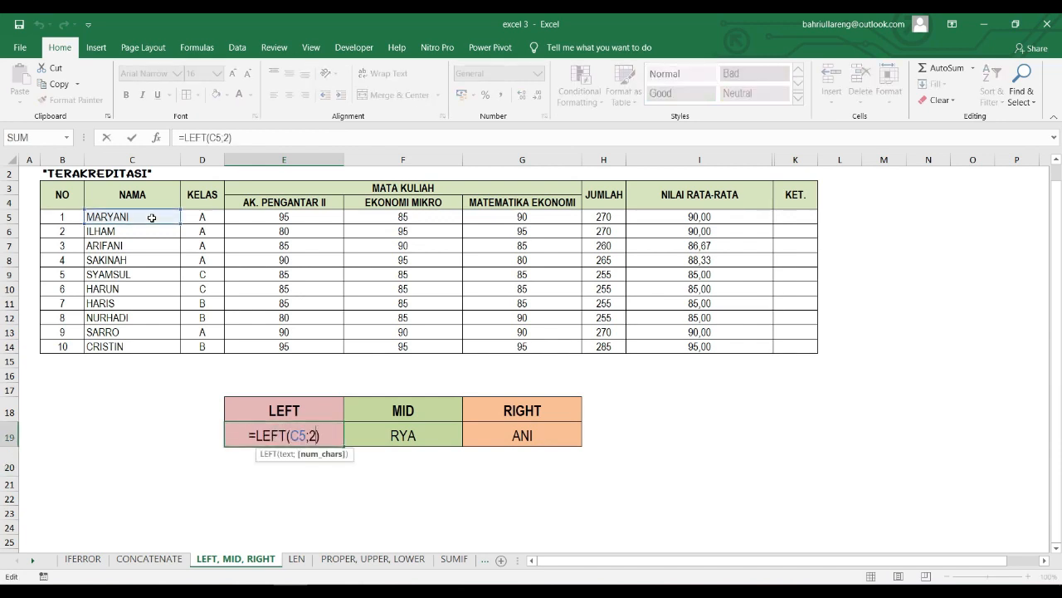
key("BackSpace")
type("4")
key("Return")
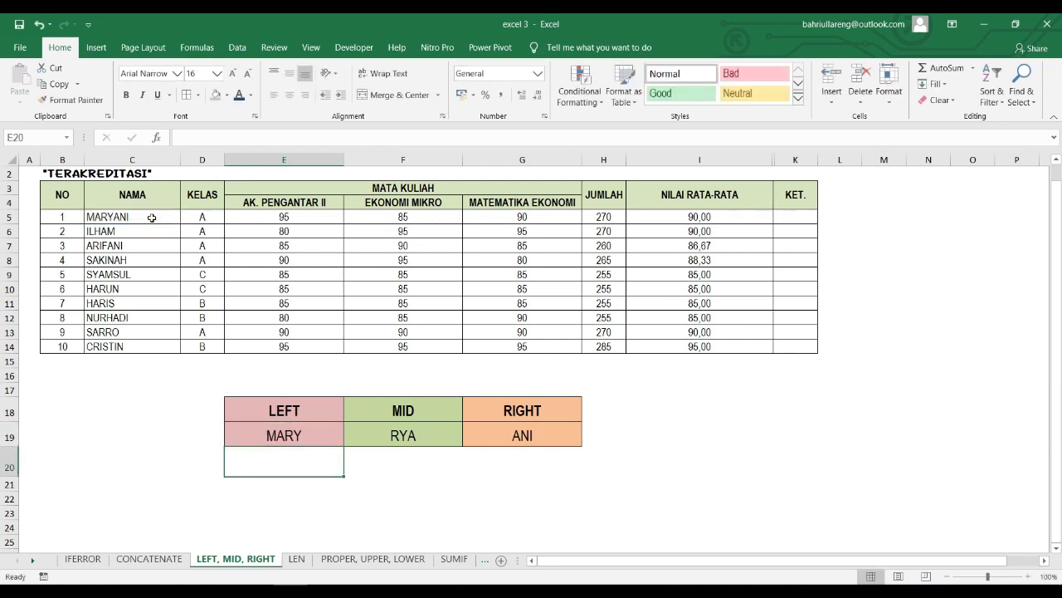
Step: Set the character count of the LEFT formula in E19 back to 3
key("Up")
key("F2")
key("BackSpace")
type("3")
key("Return")
key("Up")
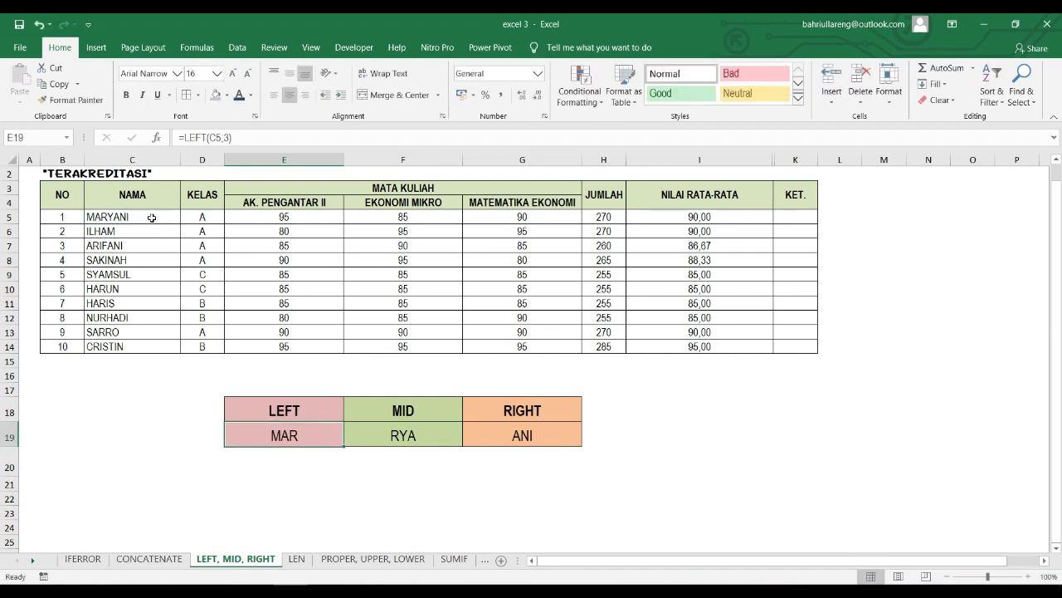
Step: Examine the existing MID formula in F19
key("Right")
key("Down")
key("Up")
key("Left")
key("Right")
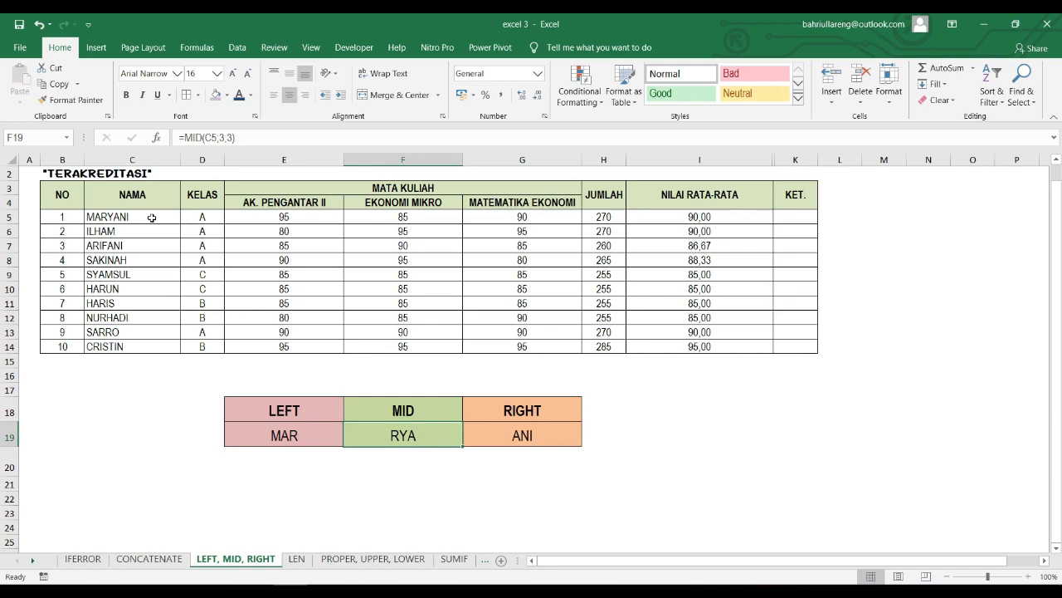
key("F2")
key("Return")
Step: Re-enter the MID formula in F19 as =MID(C5;3;3)
key("Up")
type("=")
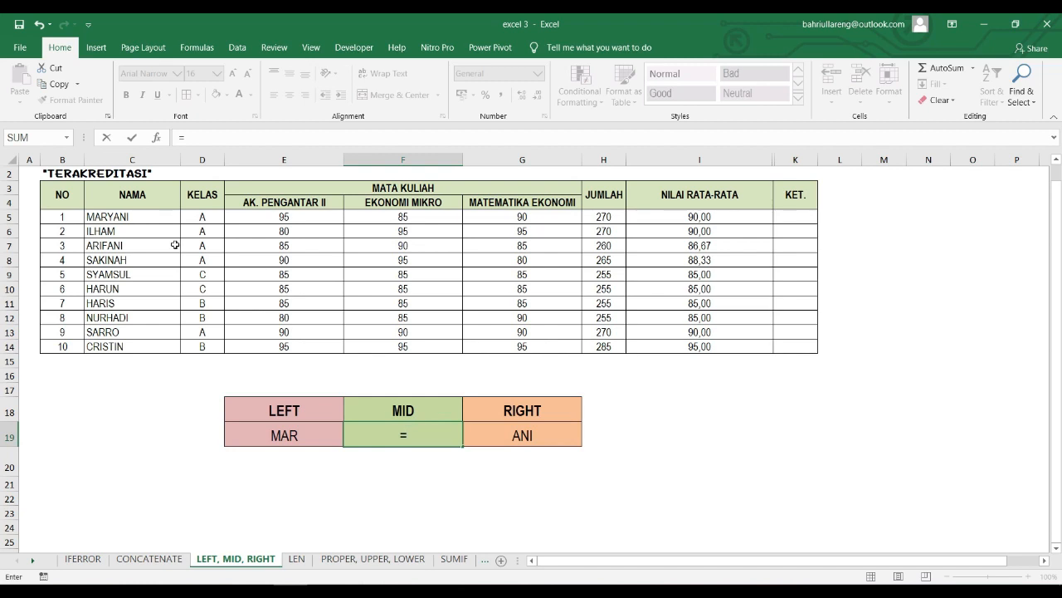
type("MI")
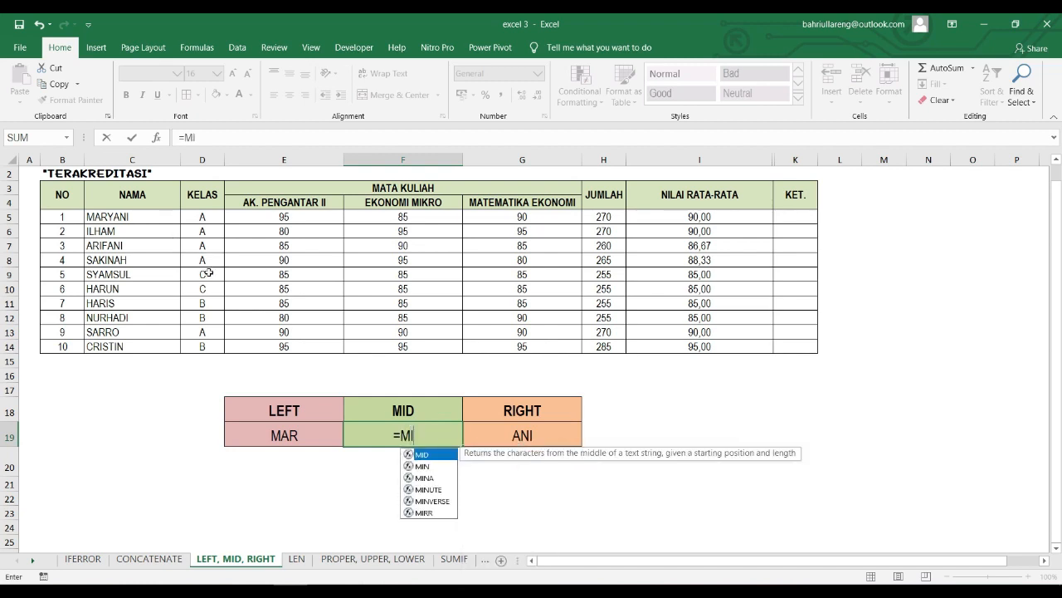
type("D(")
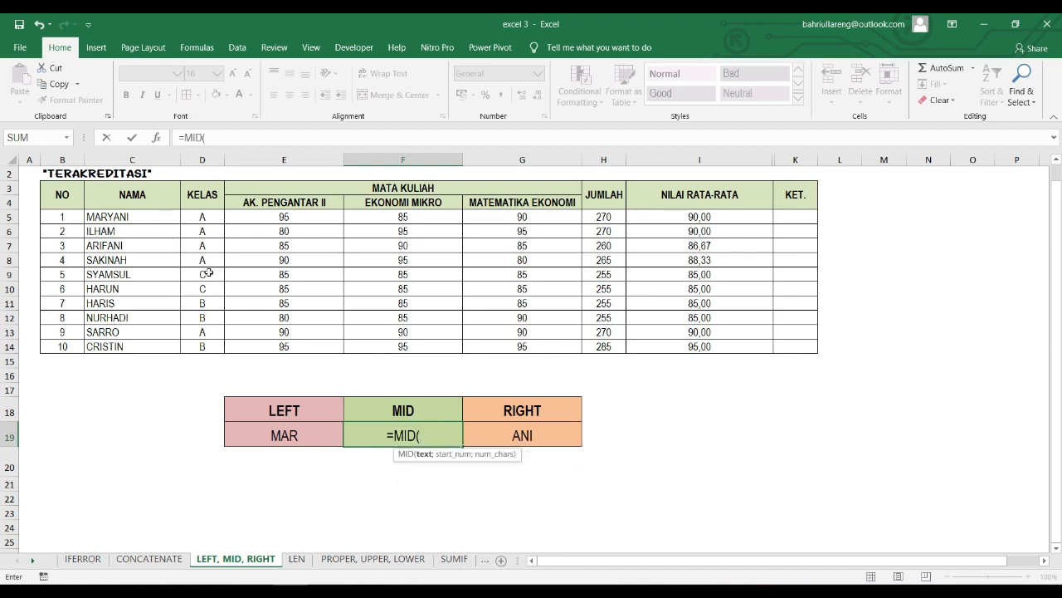
left_click(136, 246)
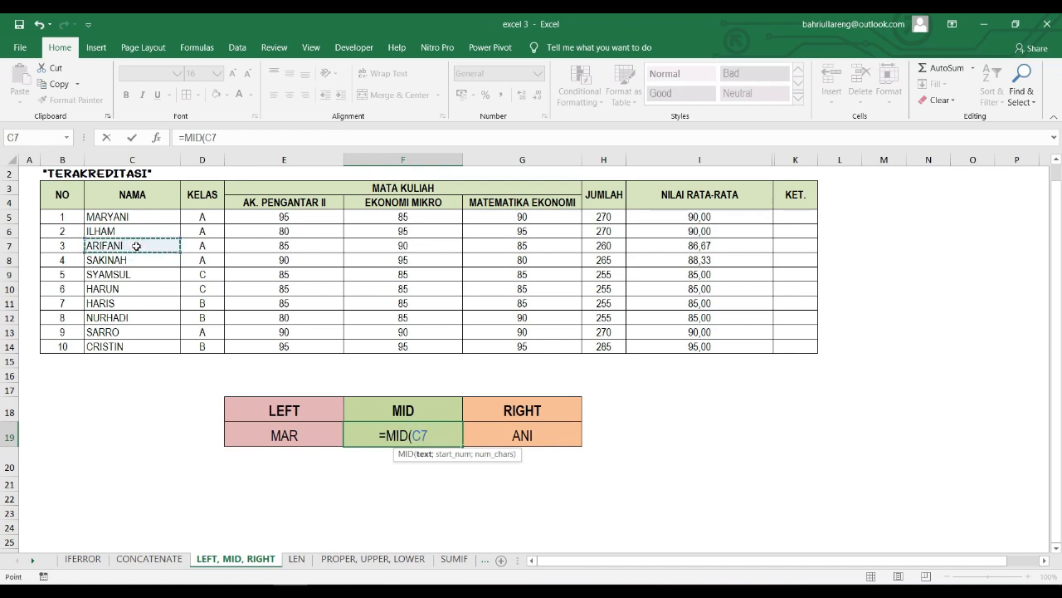
left_click(143, 216)
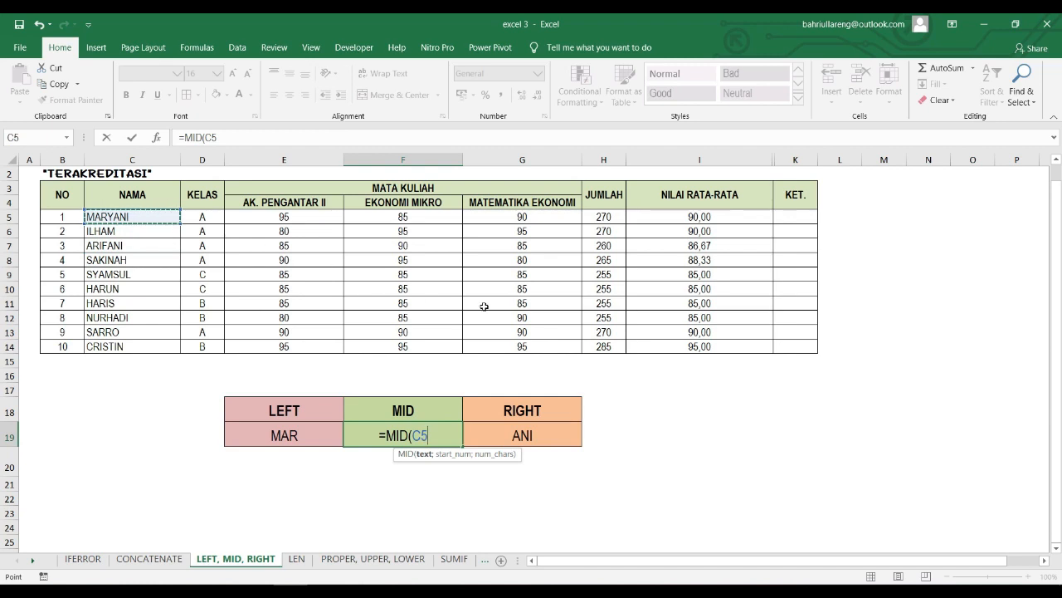
type(";")
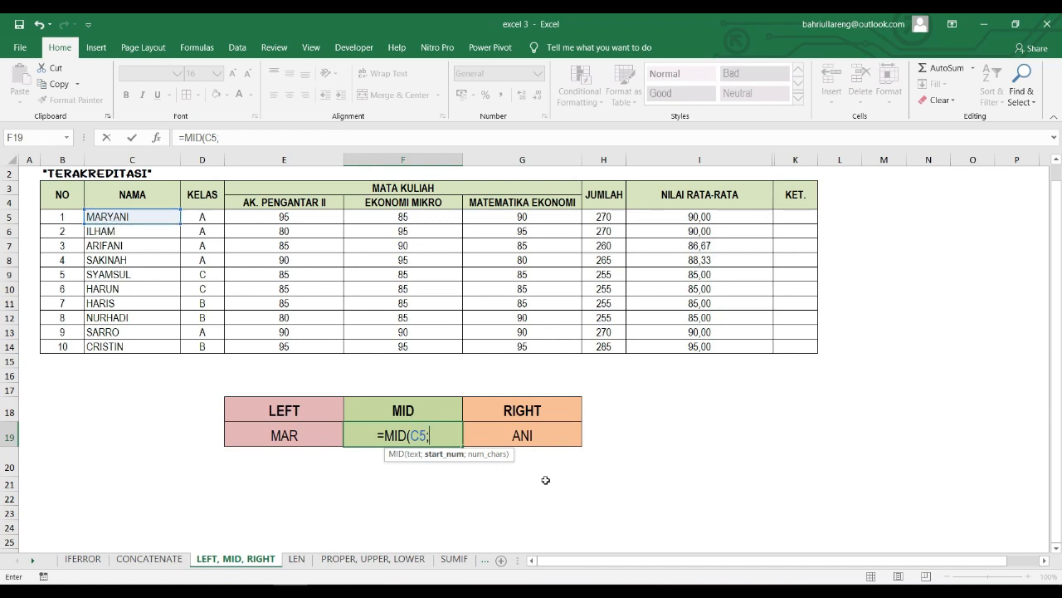
type("3")
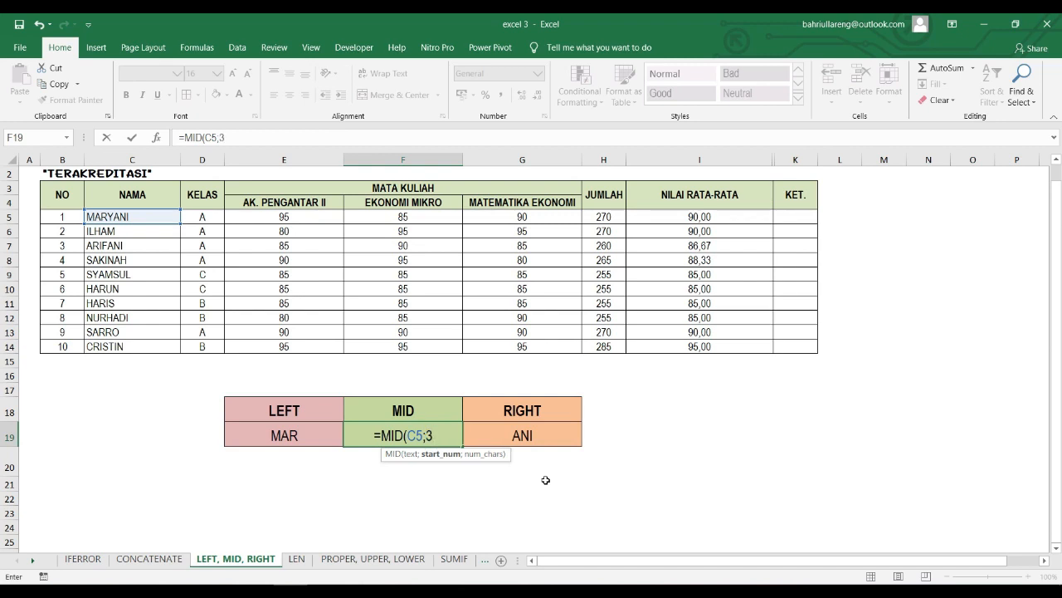
type(";")
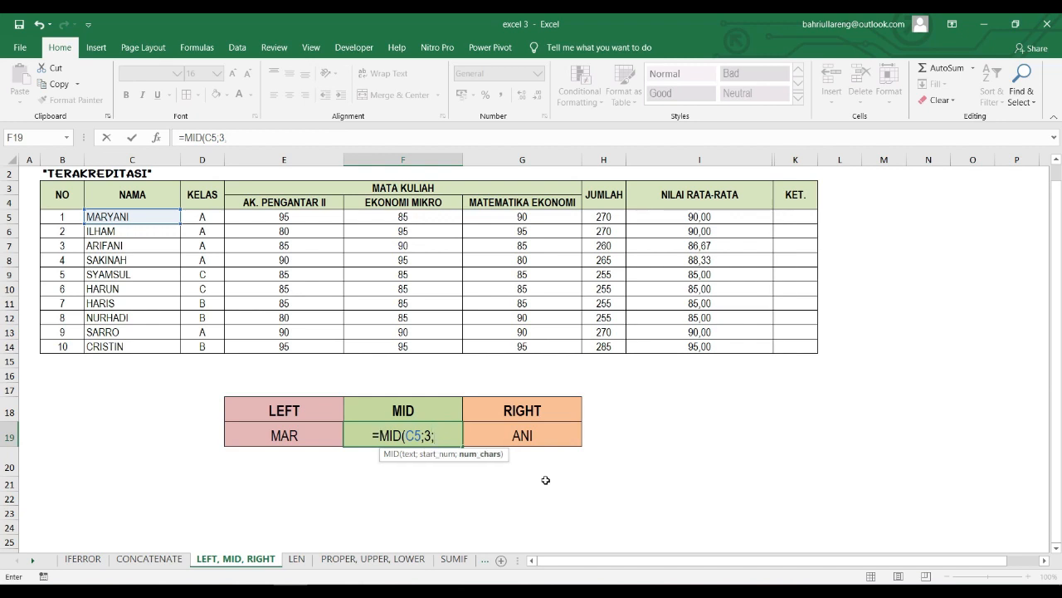
type("3")
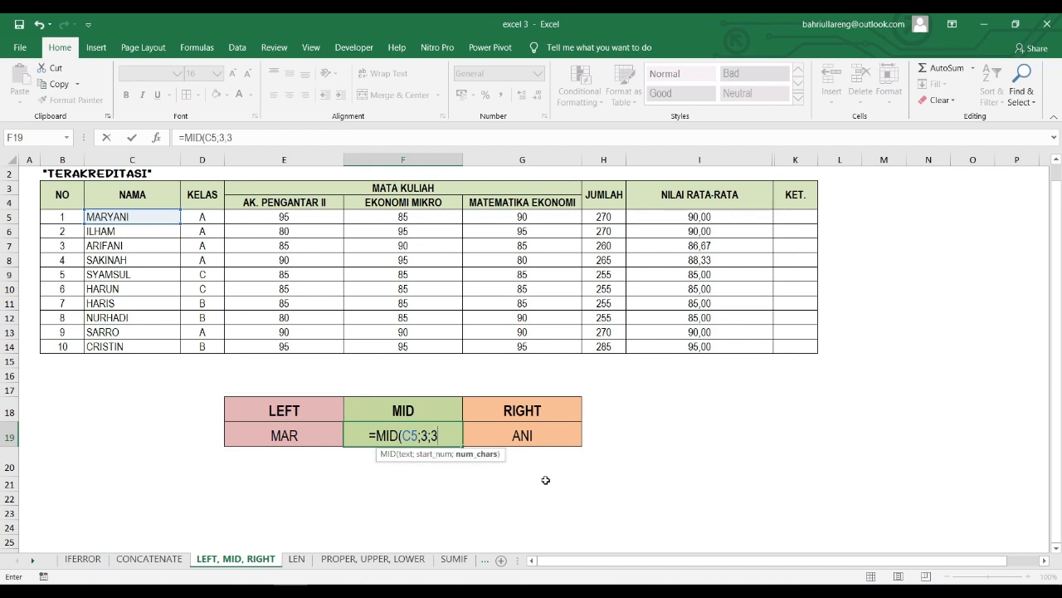
type(")")
key("Return")
Step: Change the start position of the MID formula in F19 to 2
key("Up")
key("F2")
key("Left")
key("Left")
key("Left")
key("Left")
key("Left")
key("Left")
key("Right")
key("Right")
key("Right")
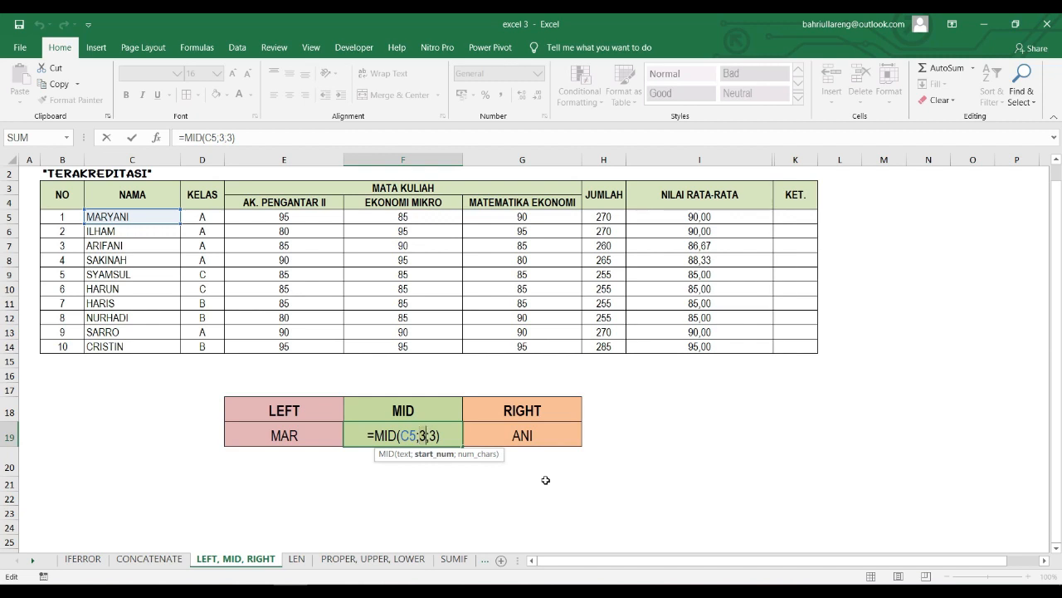
key("Return")
key("Up")
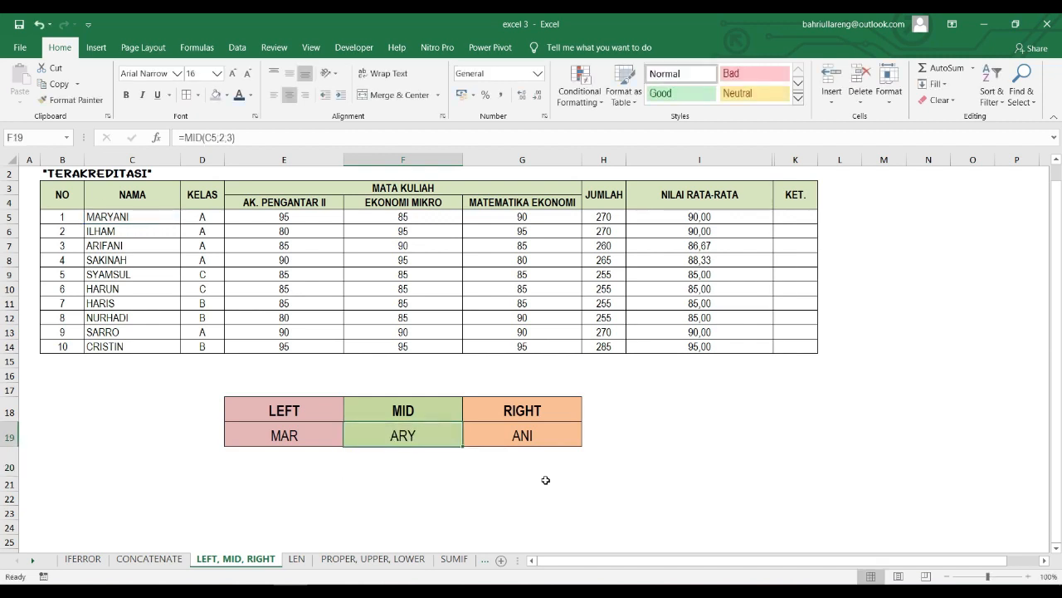
Step: Set the start position of the MID formula in F19 back to 3
key("F2")
key("Left")
key("Left")
key("Left")
key("Left")
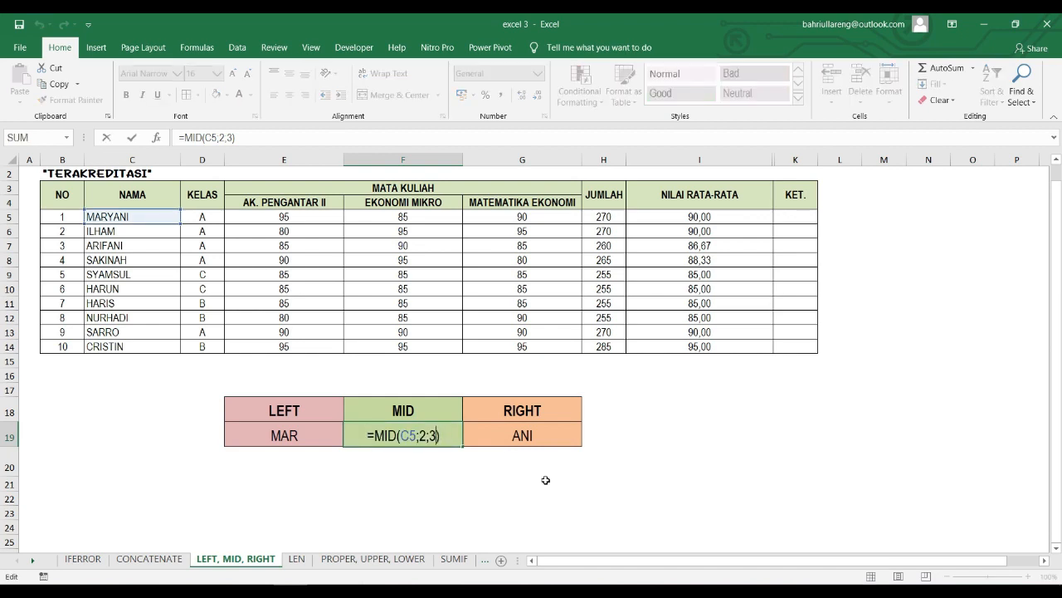
key("Delete")
type("3")
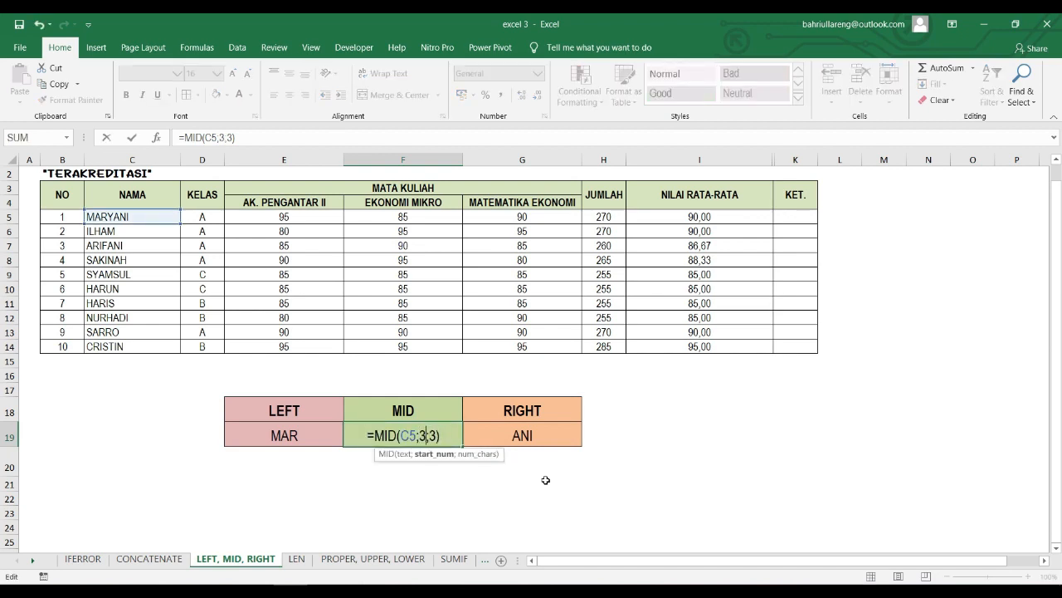
key("Return")
key("Up")
Step: Clear G19 and re-enter its formula as =RIGHT(C5;3) to extract the last three characters of the first student's name
key("Right")
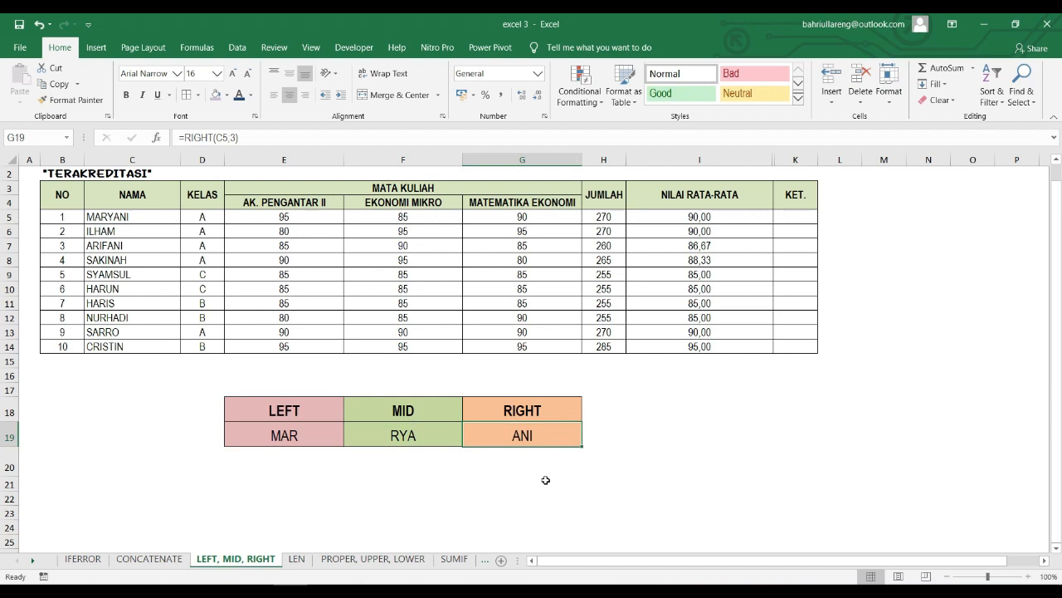
key("Delete")
type("=RIGHT")
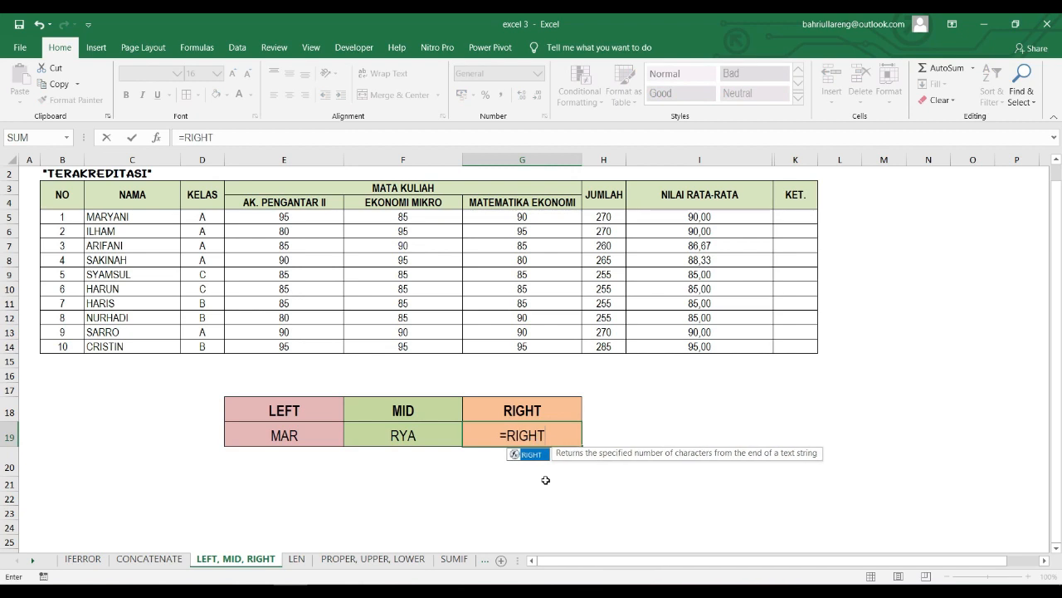
type("(")
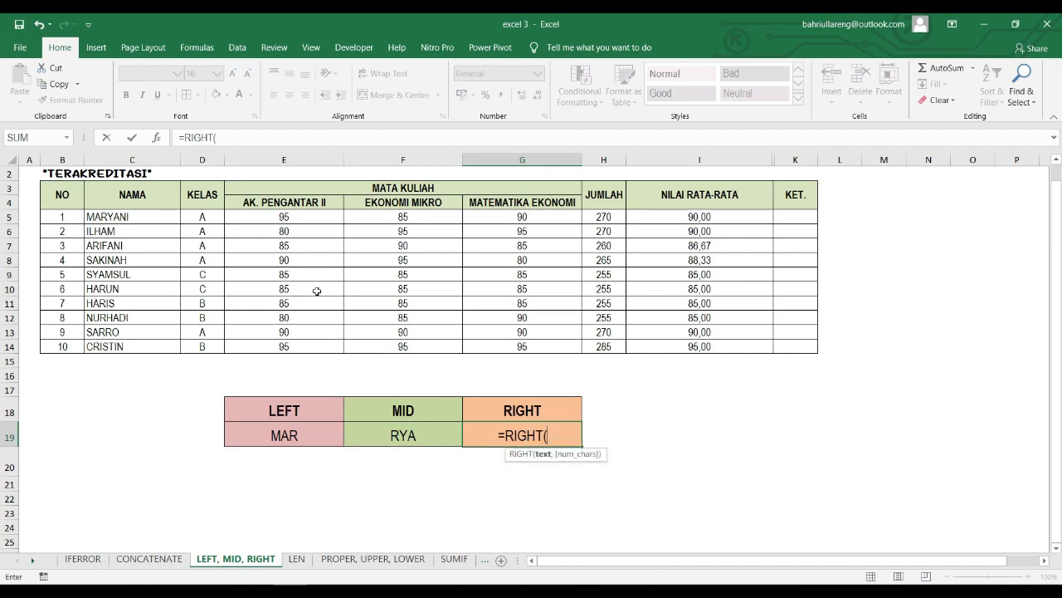
left_click(164, 218)
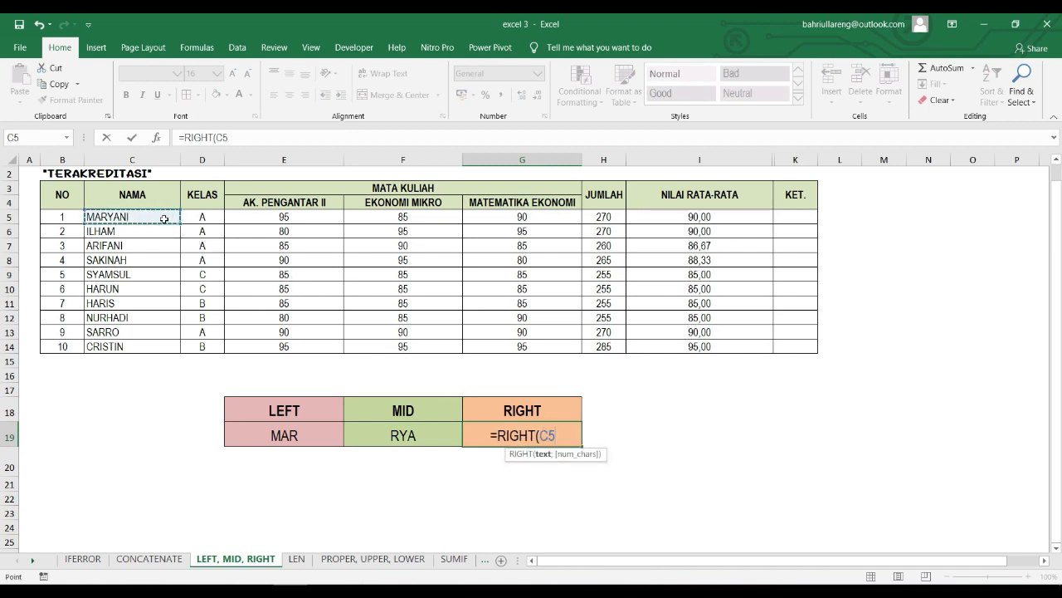
type(";")
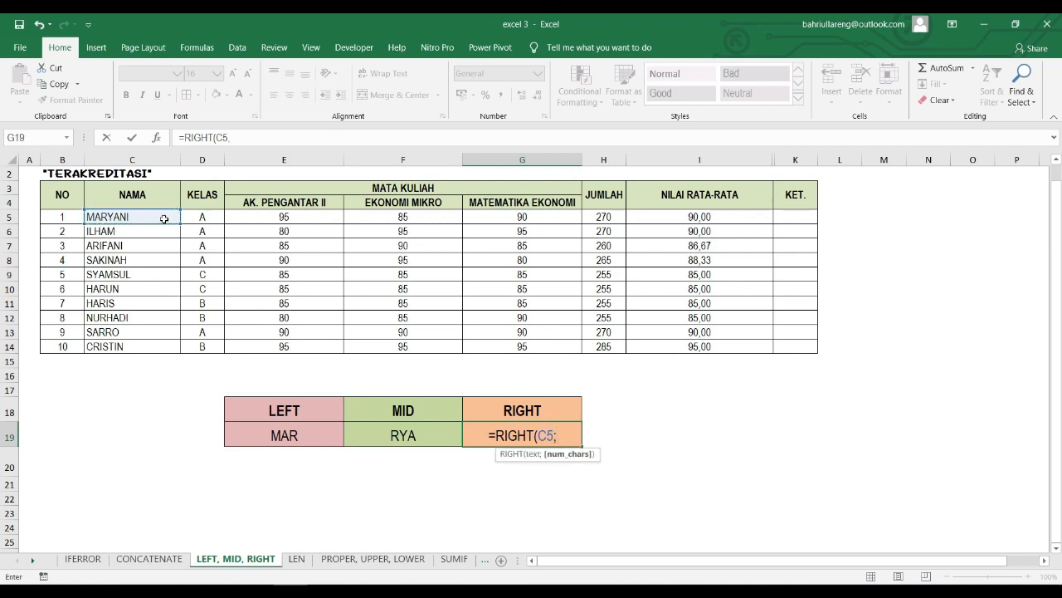
type("3")
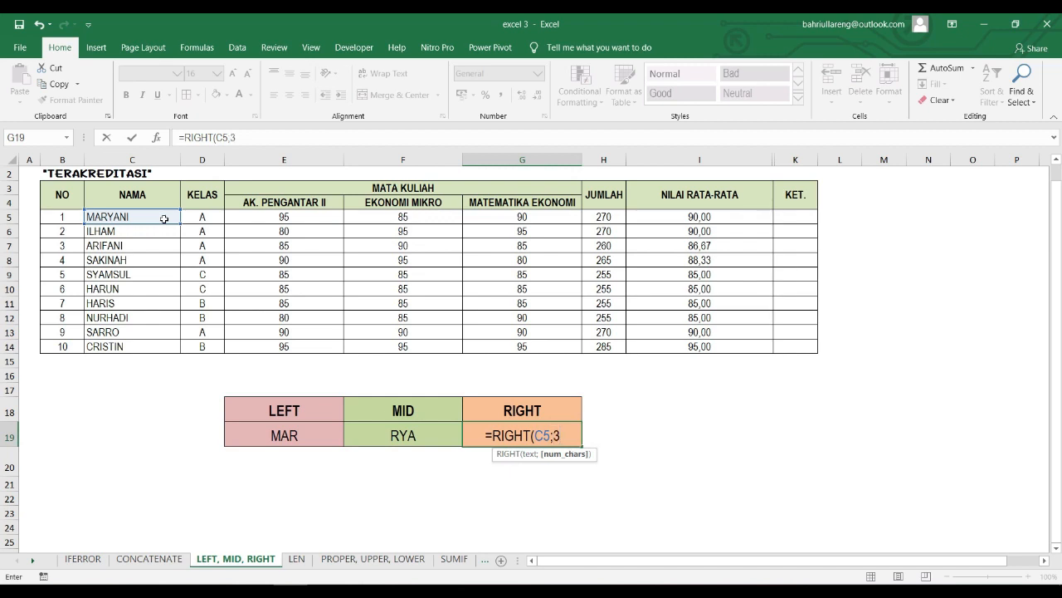
type(")")
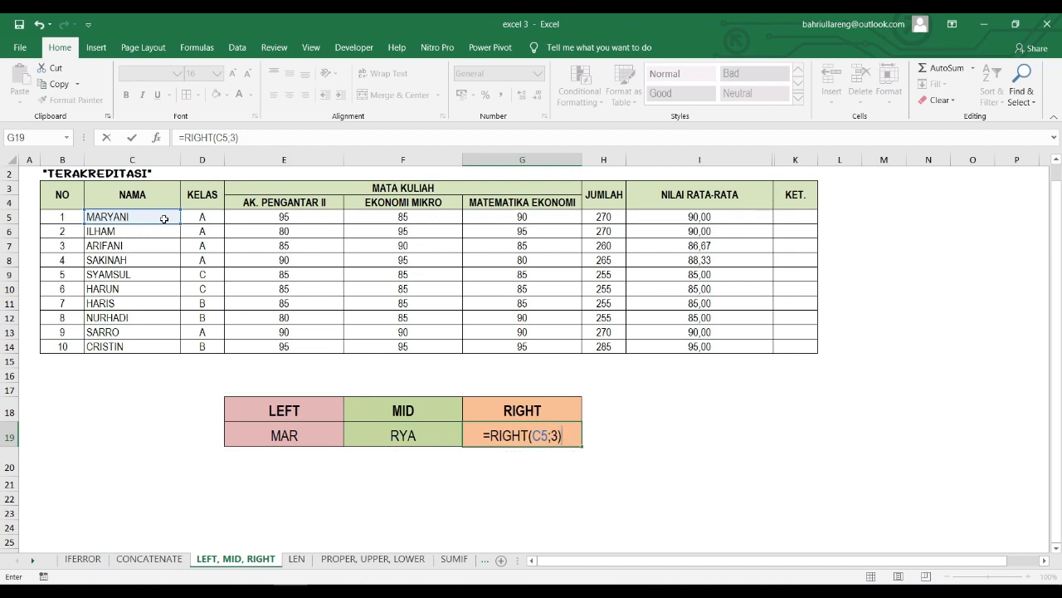
key("Return")
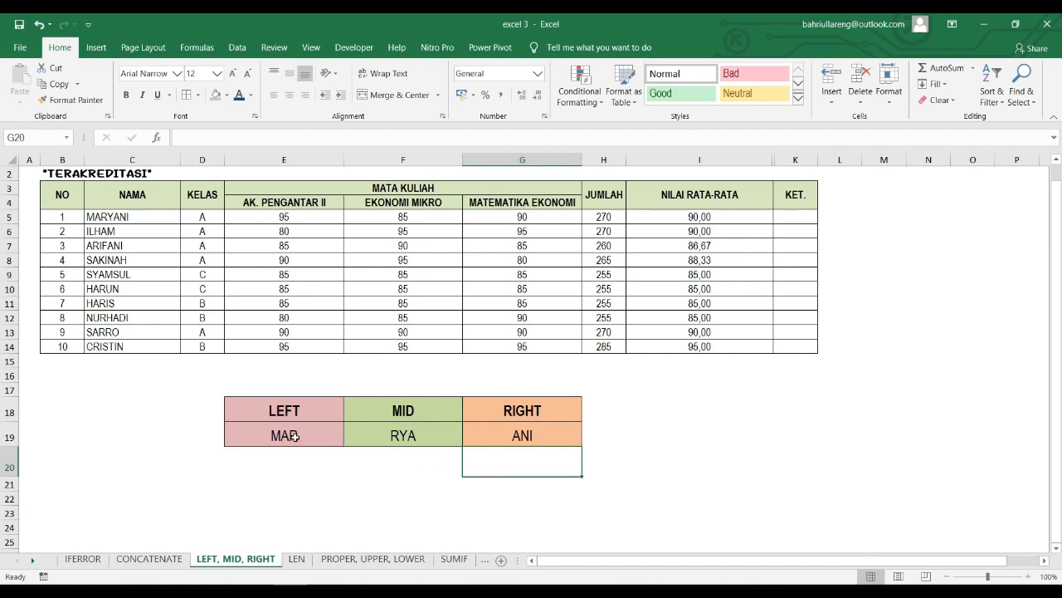
Step: Open the CONCATENATE sheet
left_click(305, 407)
left_click(403, 413)
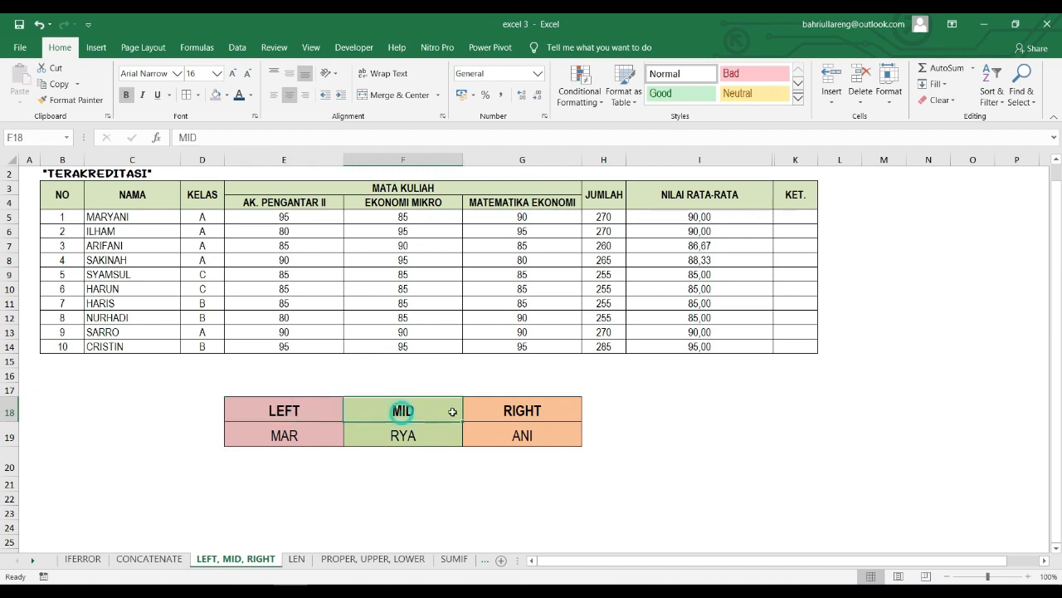
left_click(513, 412)
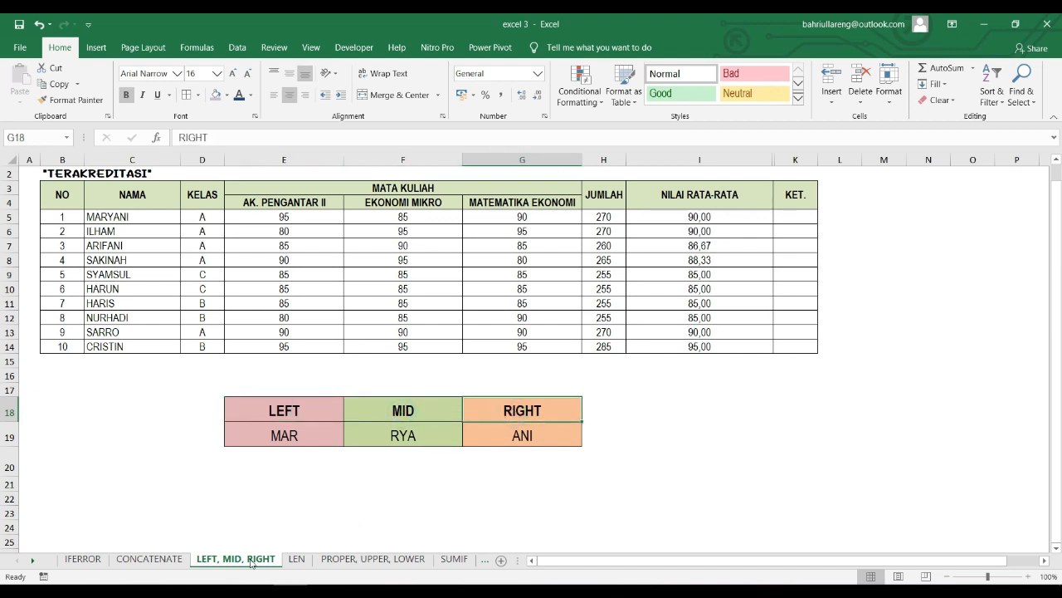
left_click(158, 567)
left_click(616, 466)
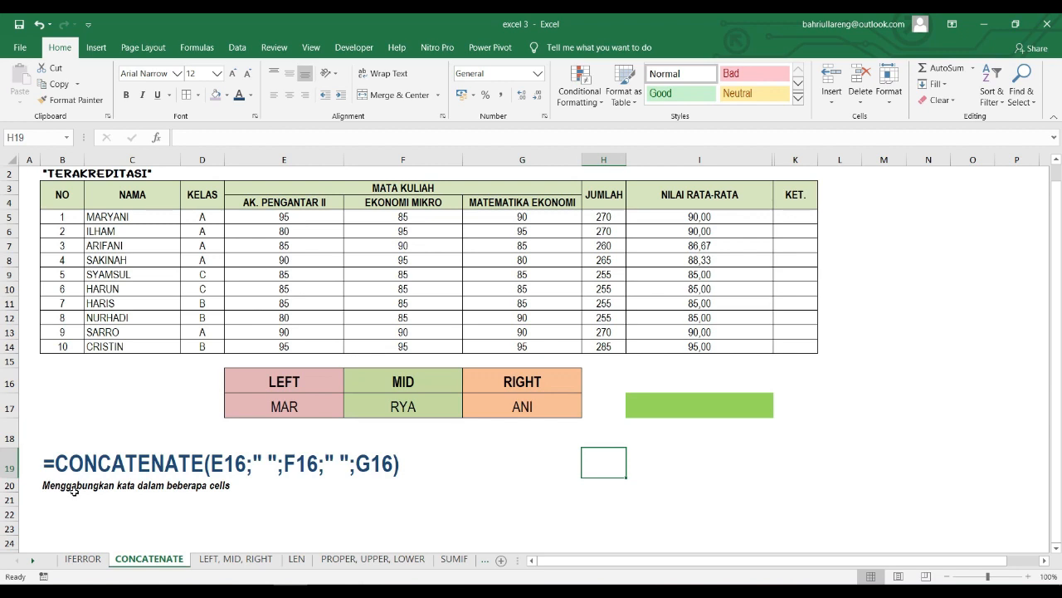
Step: Examine the LEFT, MID and RIGHT cells E17 to G17 and the empty green result cell I17
left_click(657, 402)
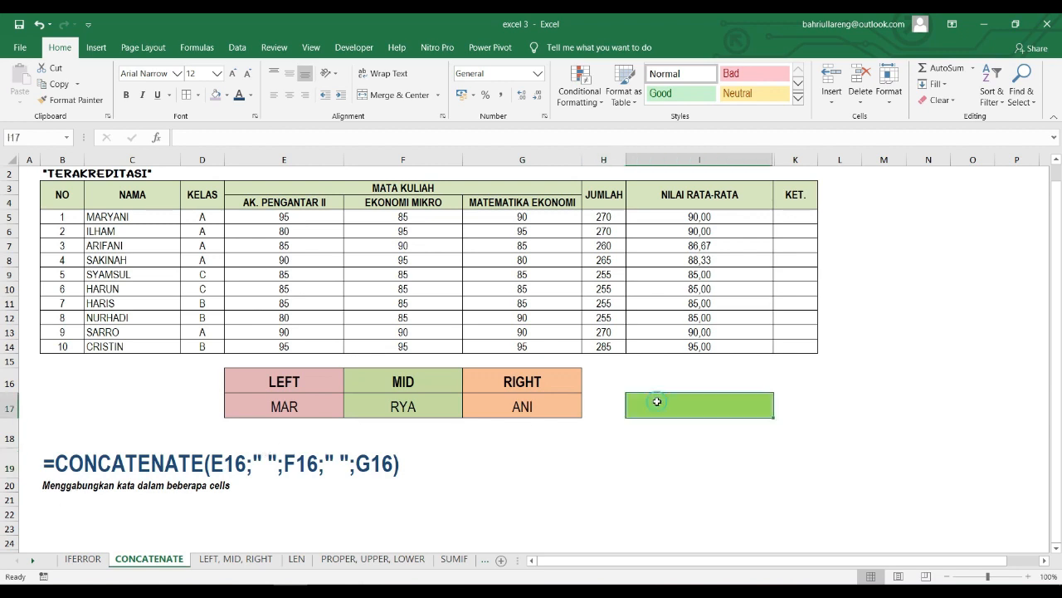
left_click(304, 406)
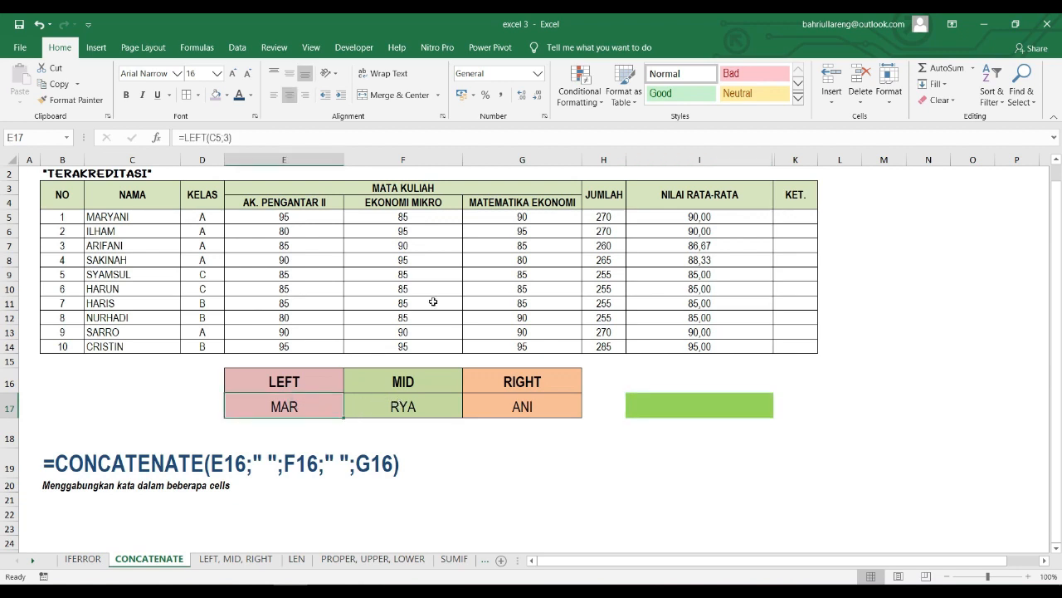
left_click(401, 406)
left_click(512, 398)
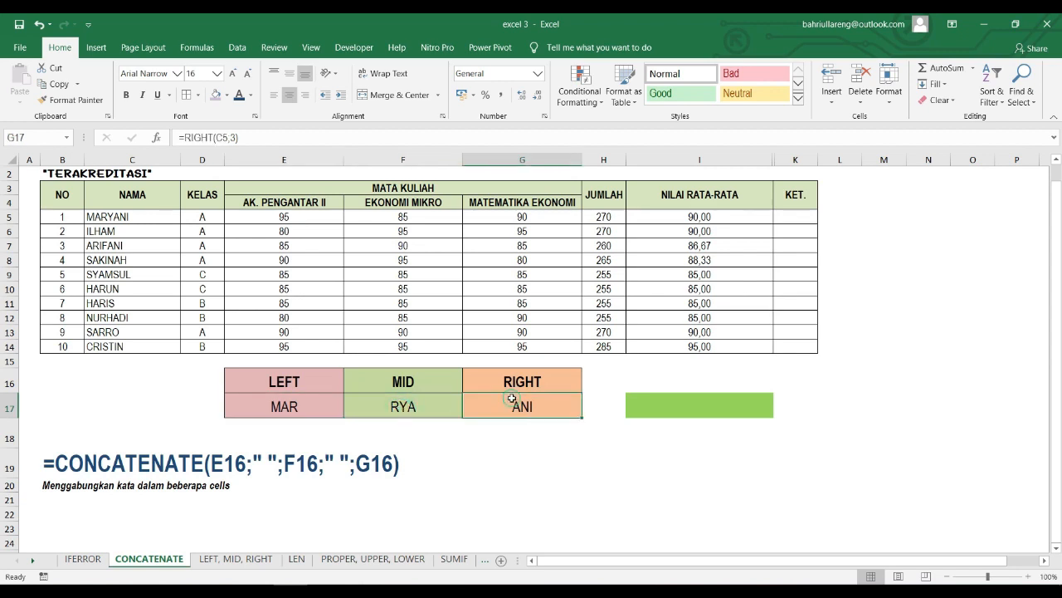
left_click(312, 406)
left_click(390, 411)
left_click(506, 405)
Step: Enter =CONCATENATE(E17;" ";F17;" ";G17) in I17 to join the three text pieces with spaces between them
left_click(655, 405)
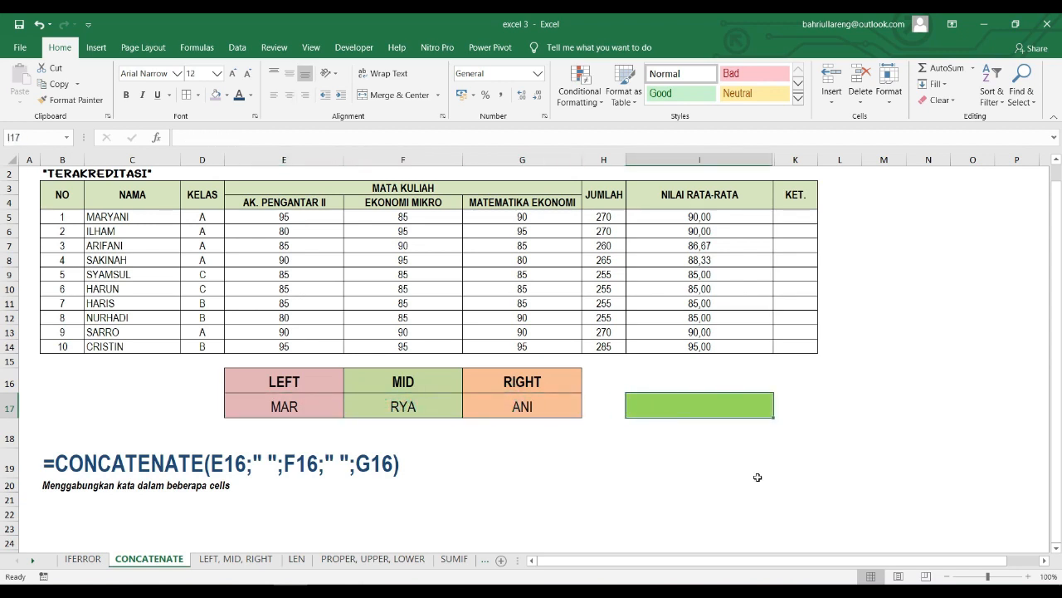
type("=CON")
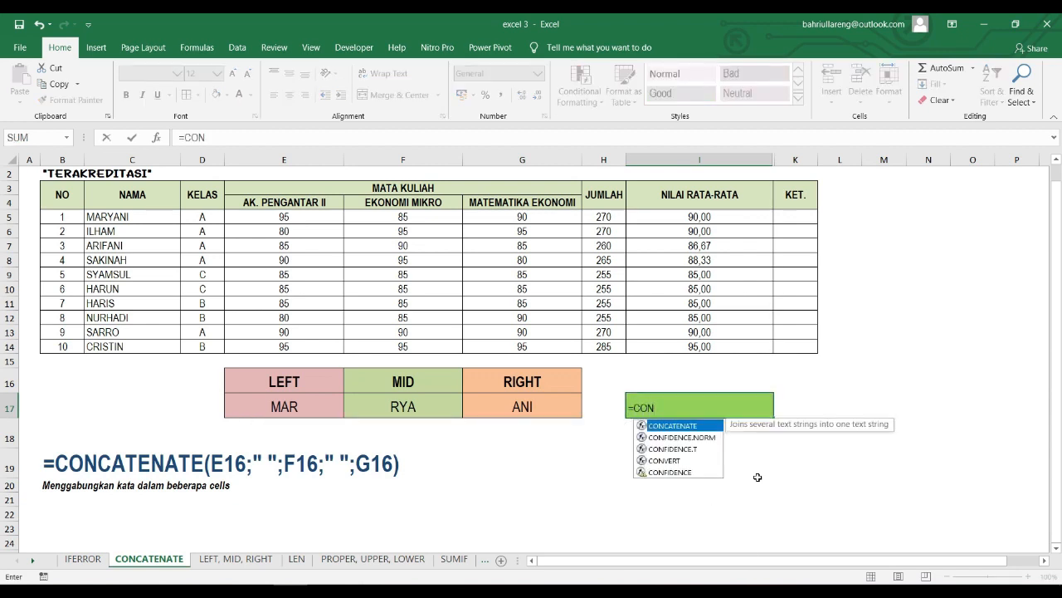
double_click(702, 426)
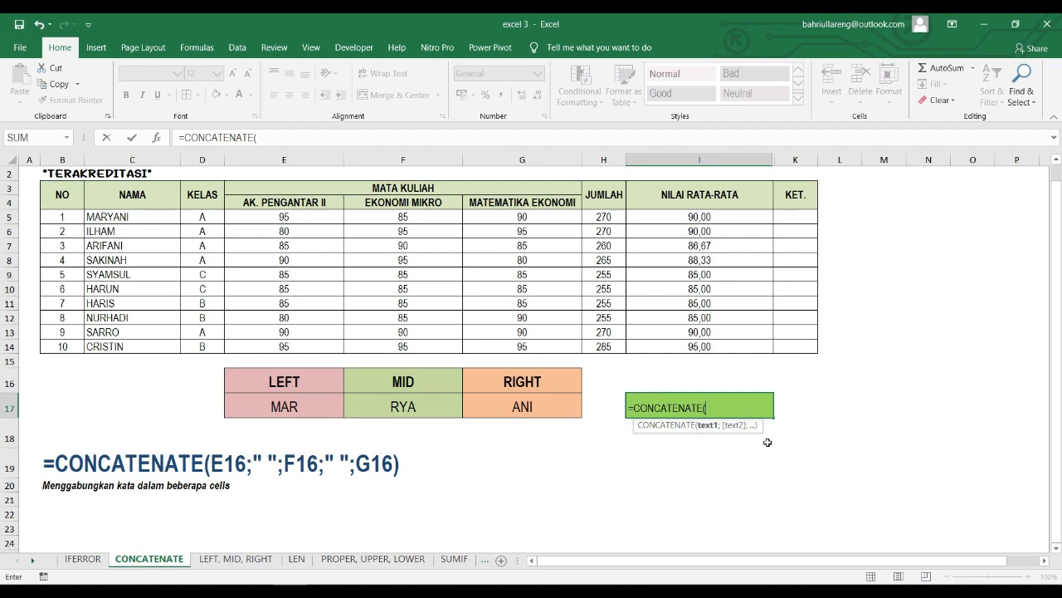
left_click(313, 406)
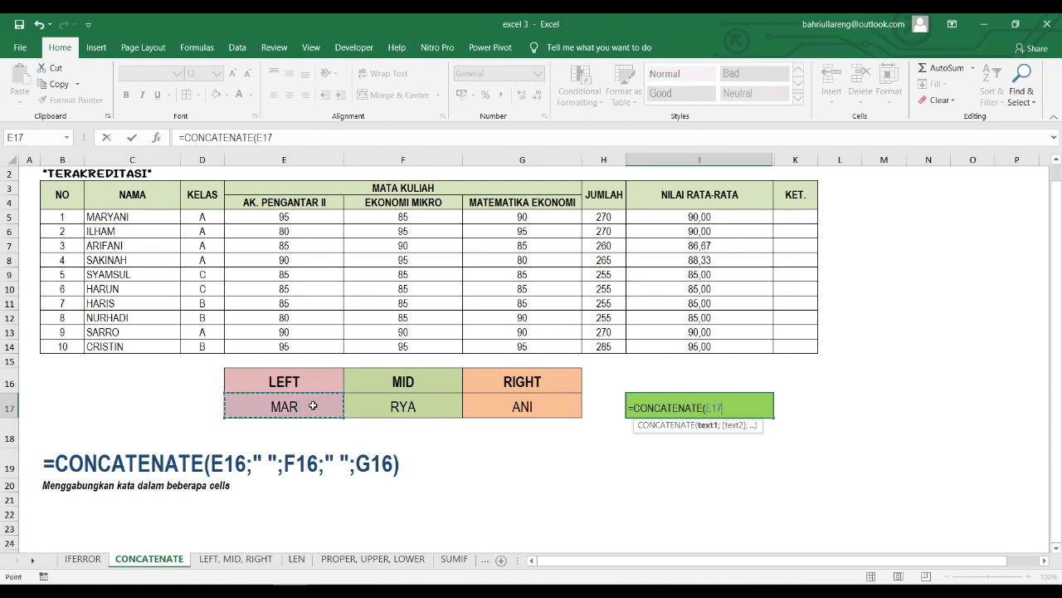
type(";")
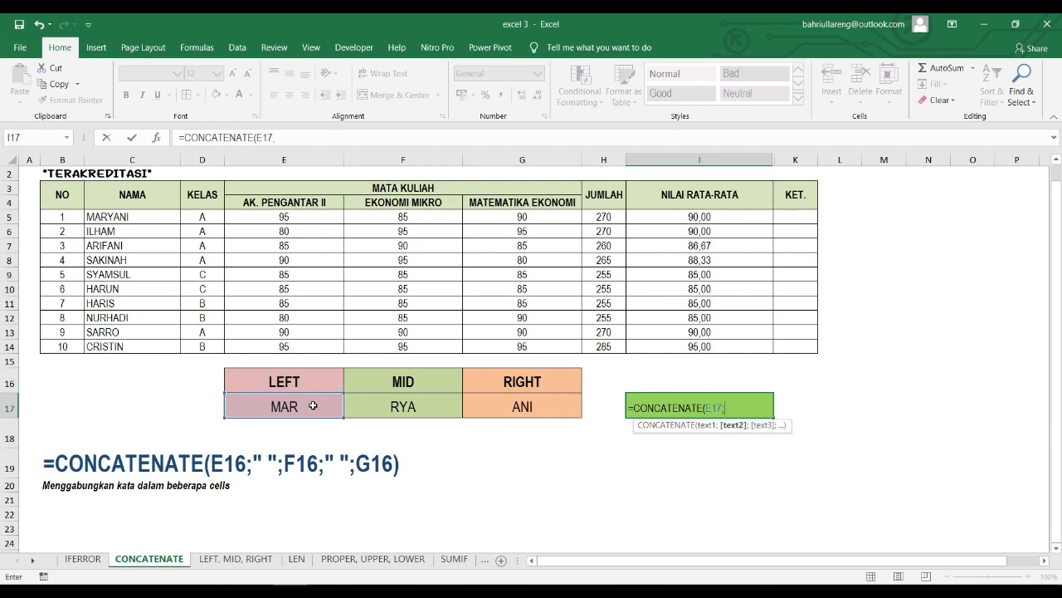
type("\" \";")
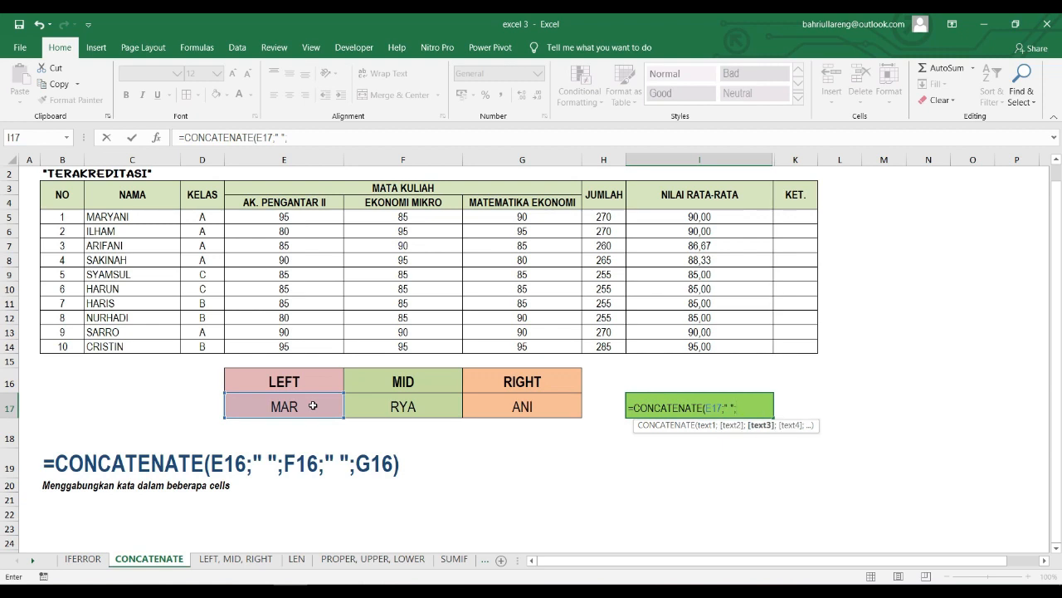
left_click(411, 407)
type(";")
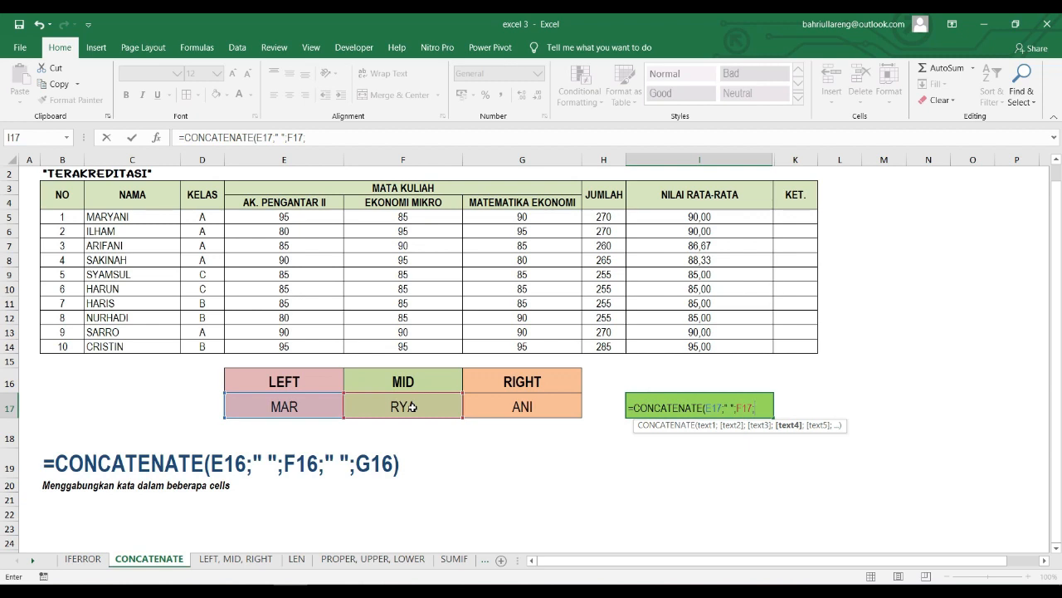
type("\" \";")
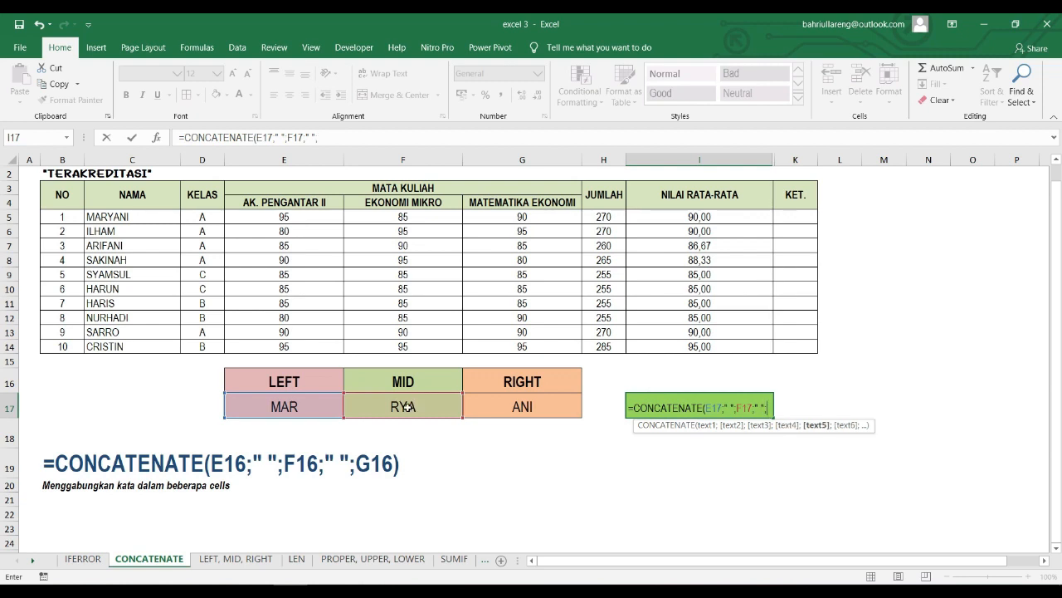
left_click(512, 401)
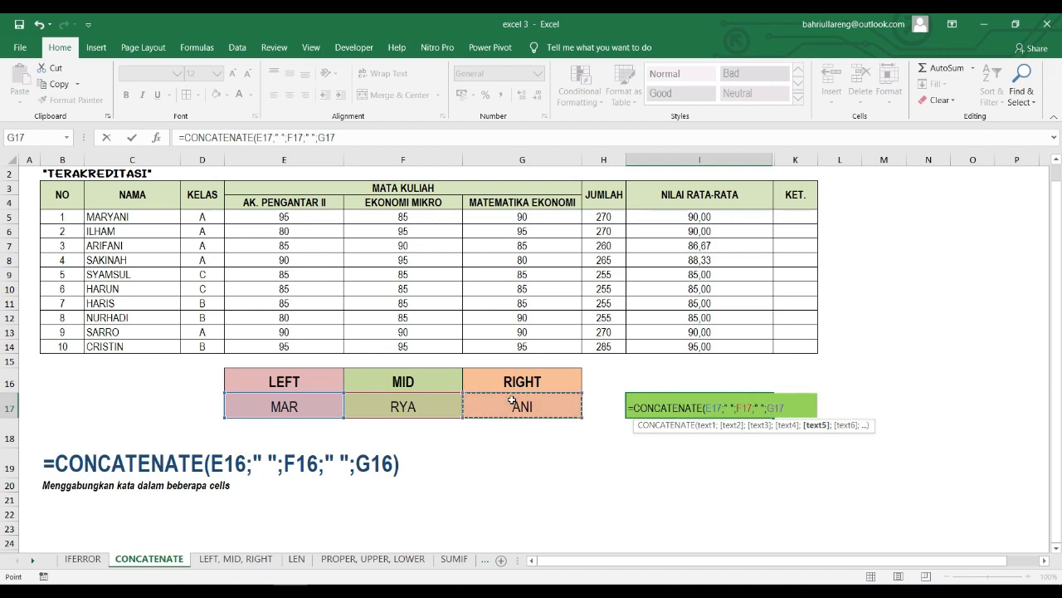
type(")")
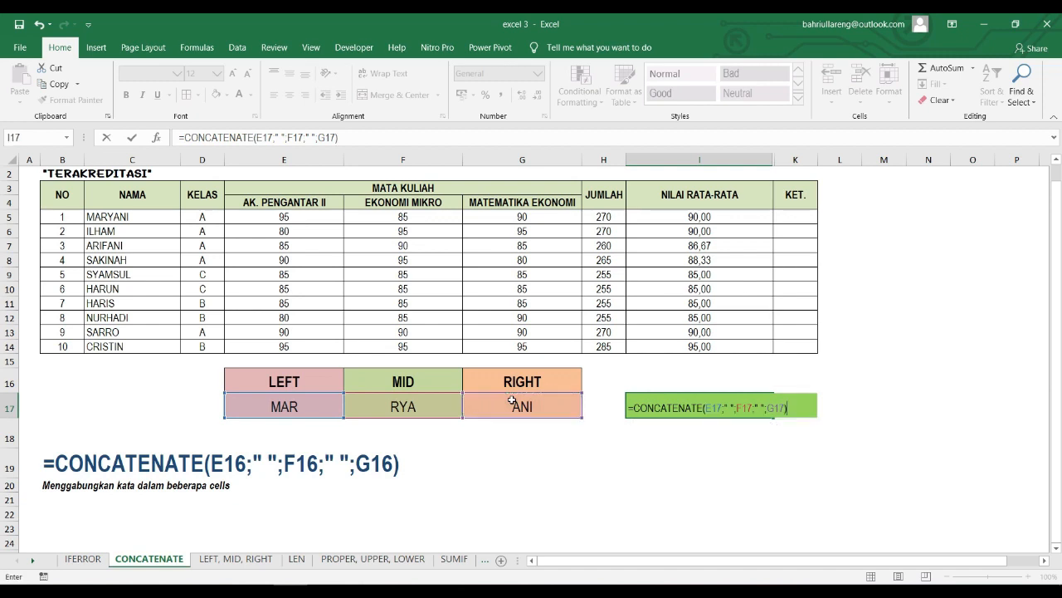
key("Return")
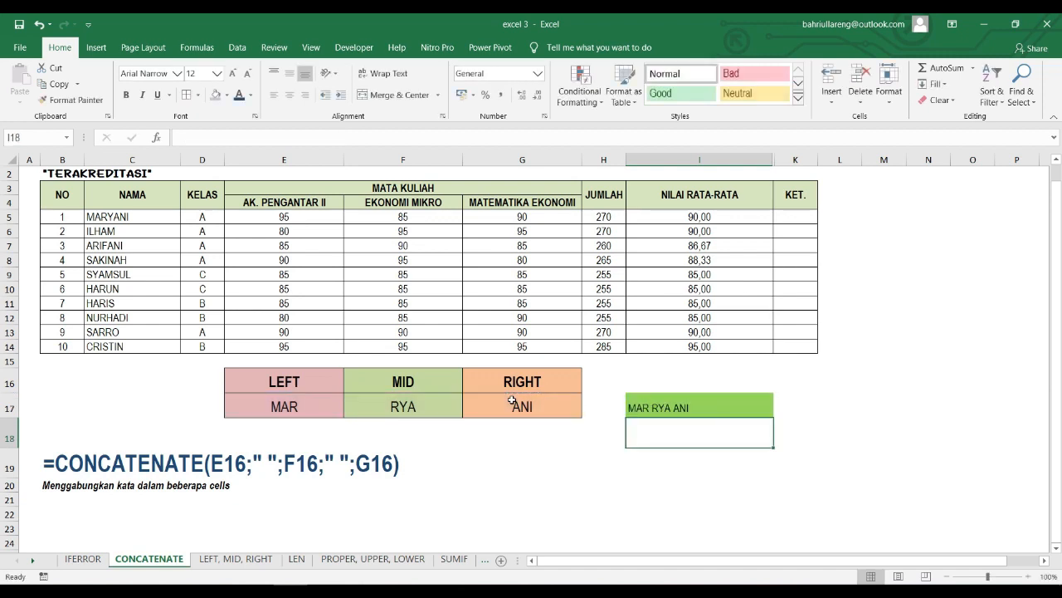
Step: Remove the space inside both quoted separators of the I17 formula, making it =CONCATENATE(E17;"";F17;"";G17)
key("Up")
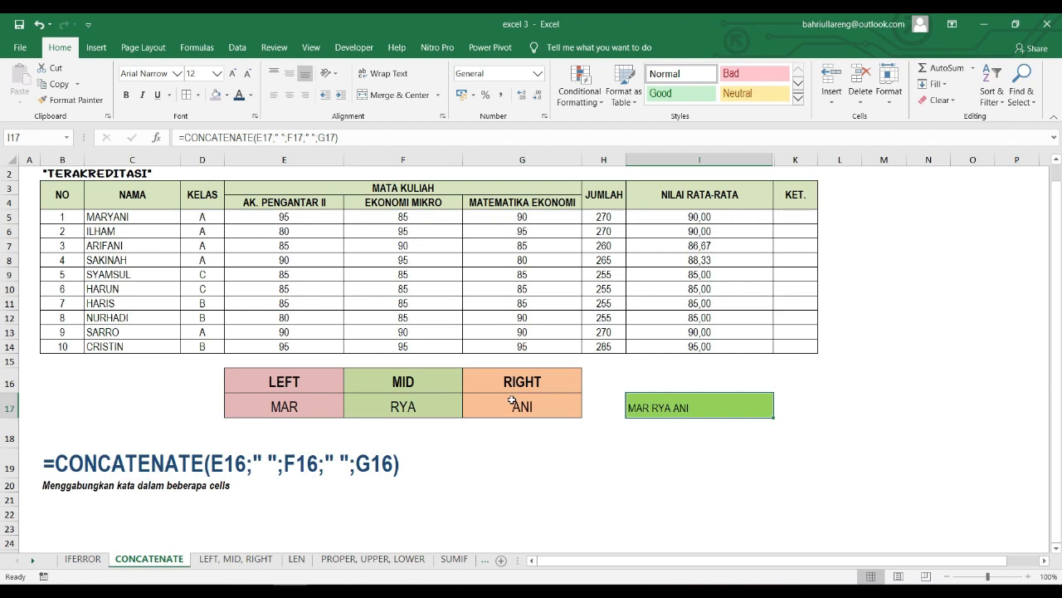
key("F2")
key("Left")
key("Left")
key("Left")
key("Left")
key("Left")
key("Left")
key("Left")
key("Left")
key("Left")
key("Left")
key("Left")
key("Left")
key("Left")
key("Left")
key("Left")
key("Left")
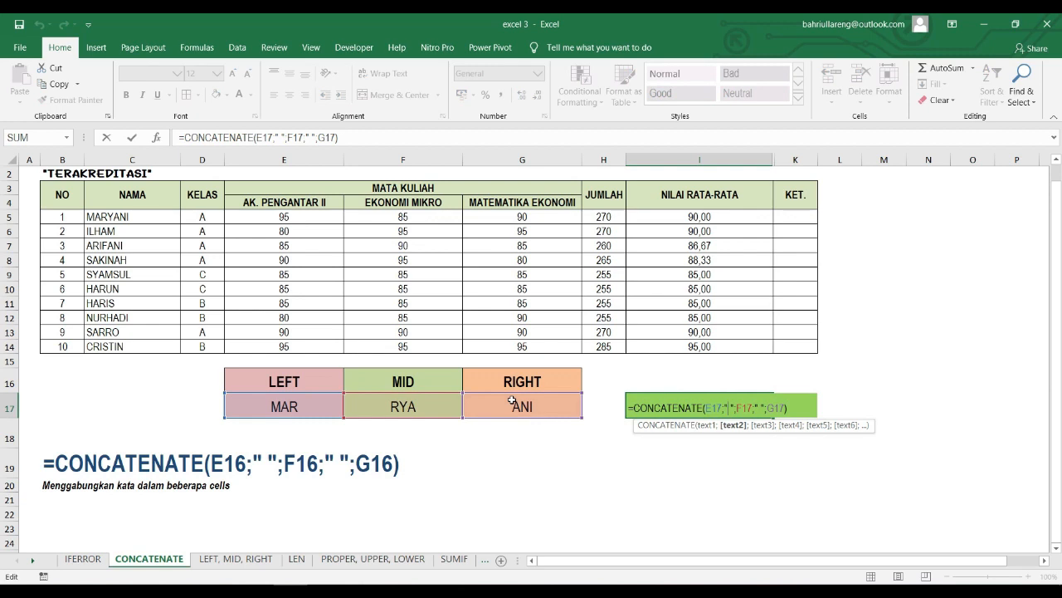
key("BackSpace")
key("Right")
key("Right")
key("Right")
key("Right")
key("Right")
key("Right")
key("Right")
key("BackSpace")
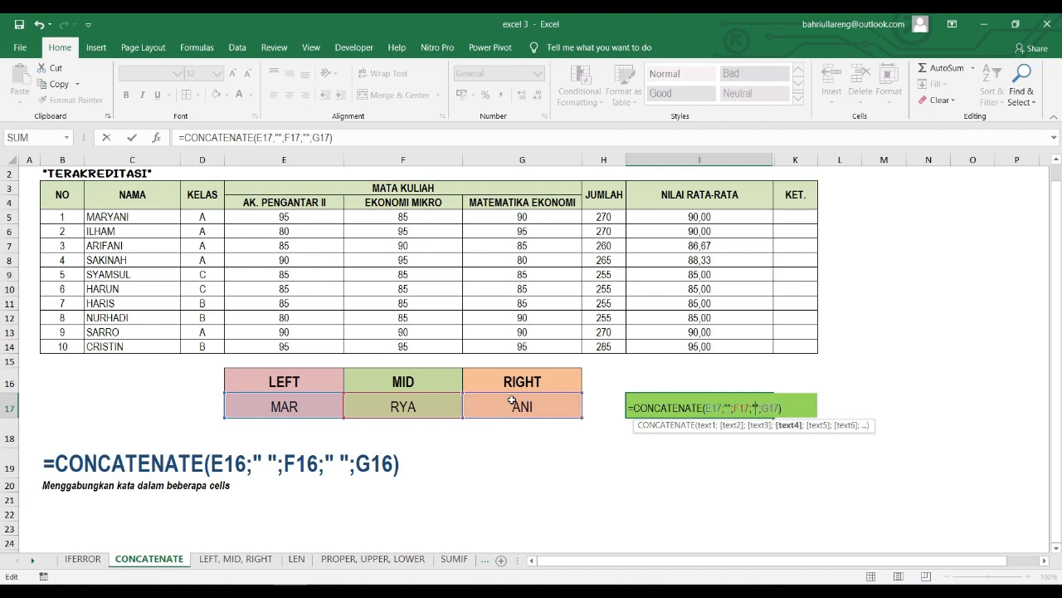
key("Return")
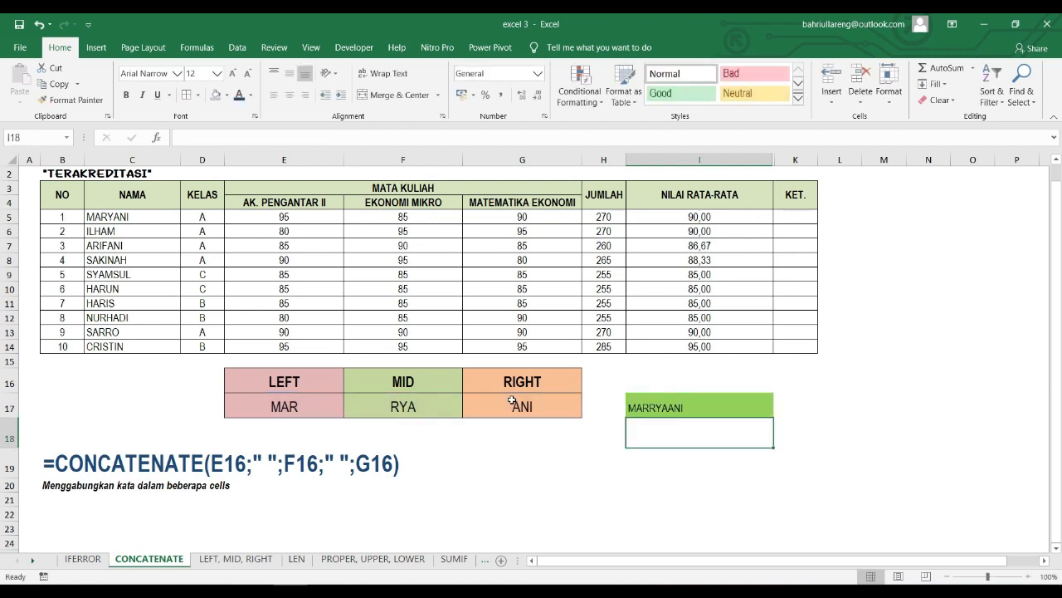
key("Up")
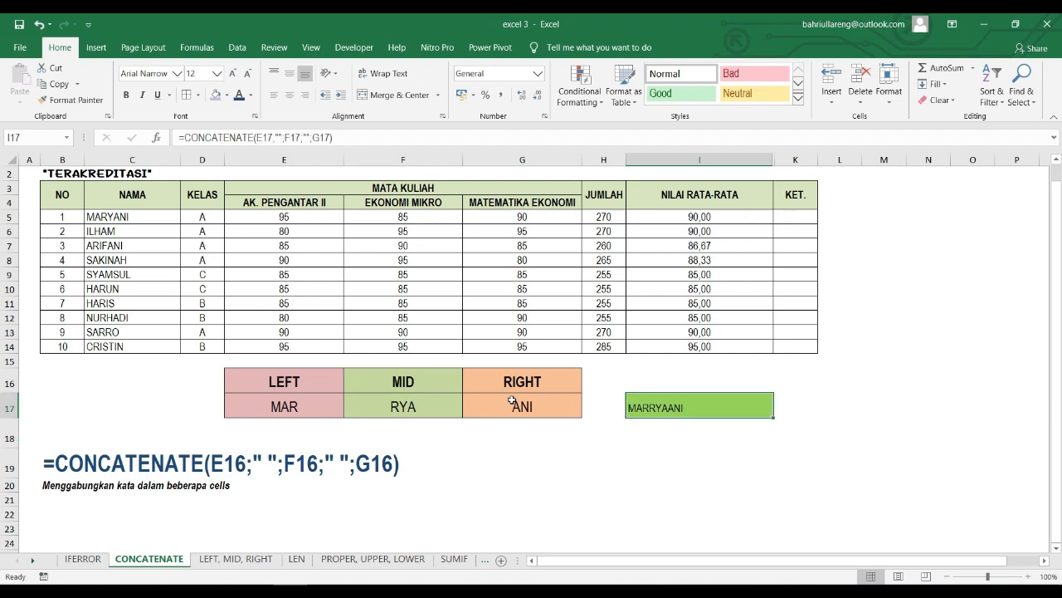
type("=")
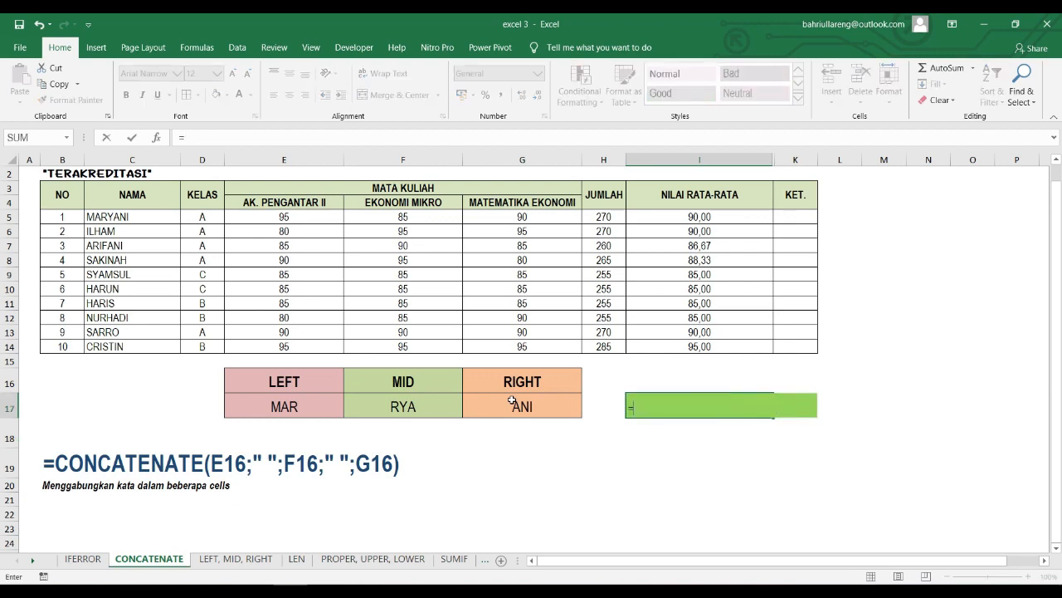
left_click(282, 382)
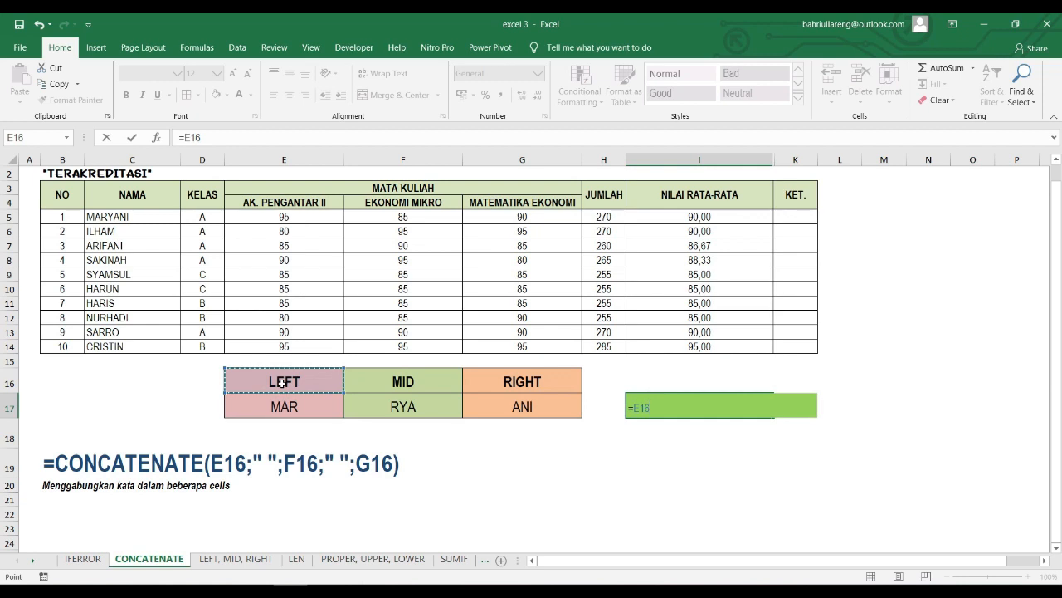
key("Escape")
Step: Replace the I17 formula with =CONCATENATE(E16;"";F16;"";G16) to join the LEFT, MID and RIGHT headings without separators
type("=")
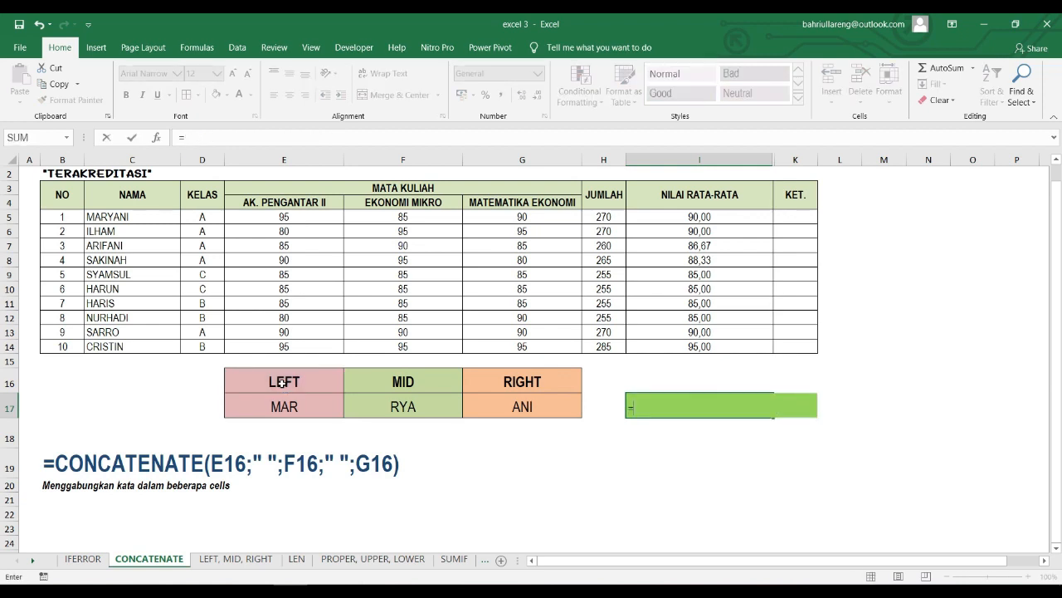
type("CONCATENATE")
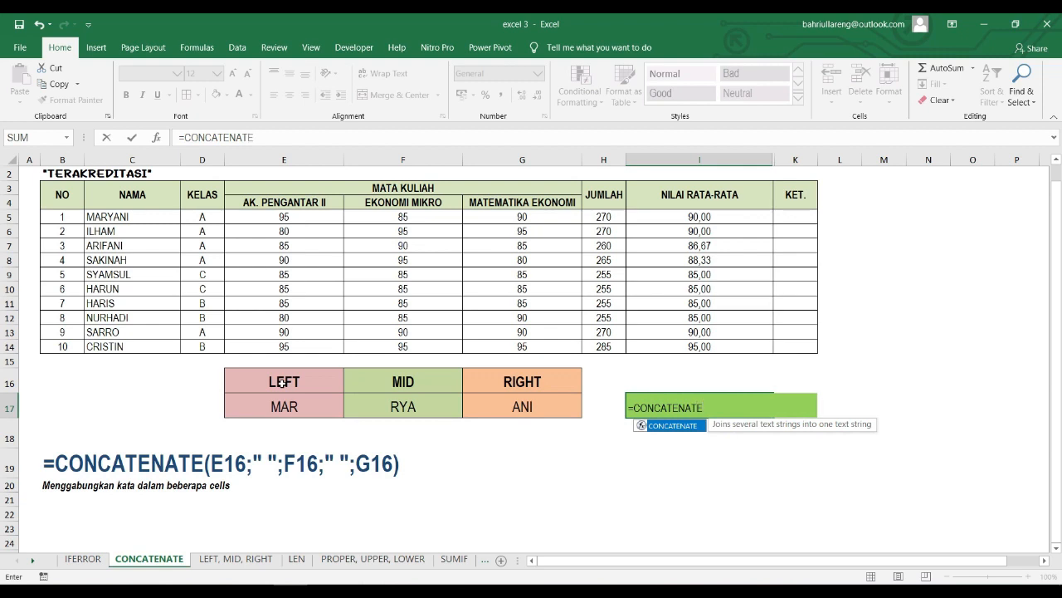
type("(")
left_click(270, 382)
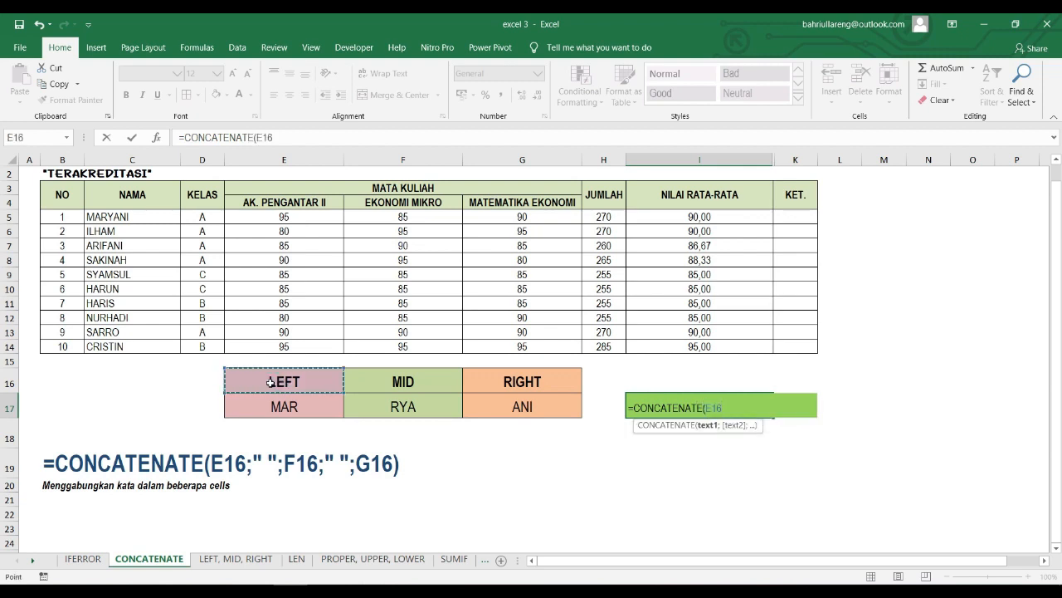
type(";\"")
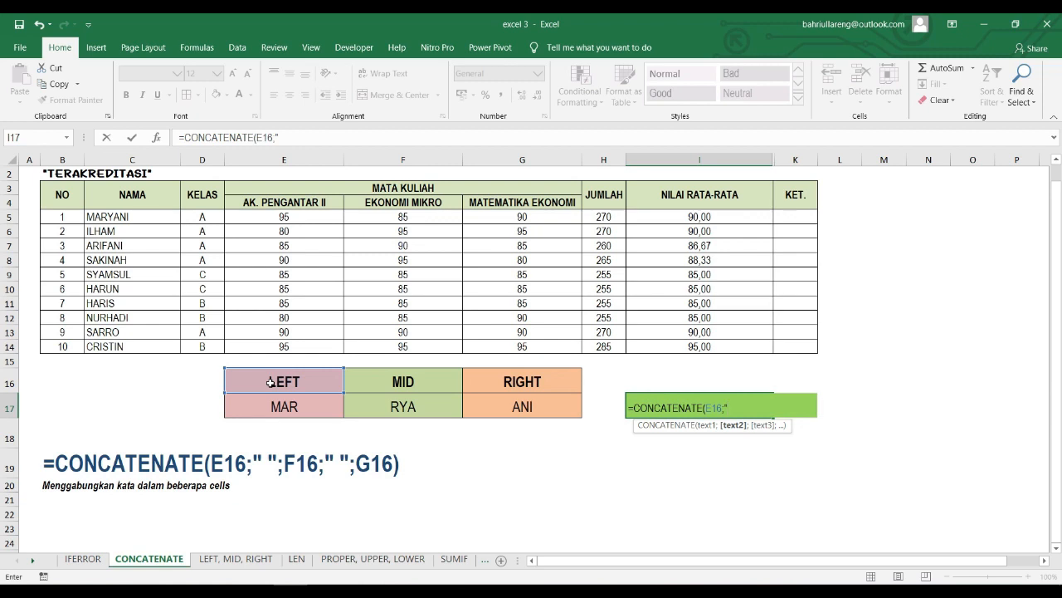
type("\";")
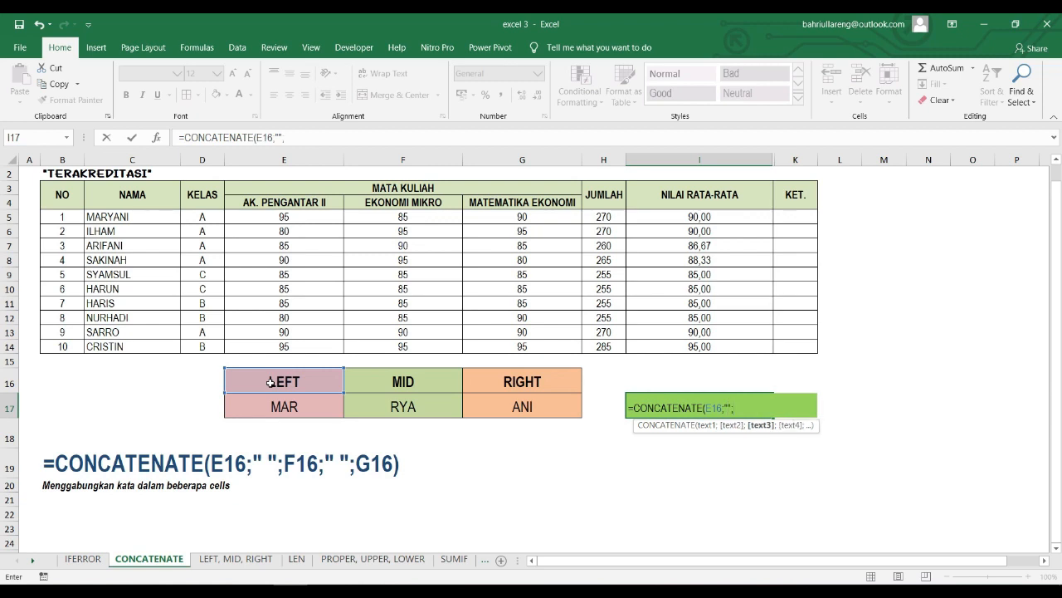
left_click(404, 381)
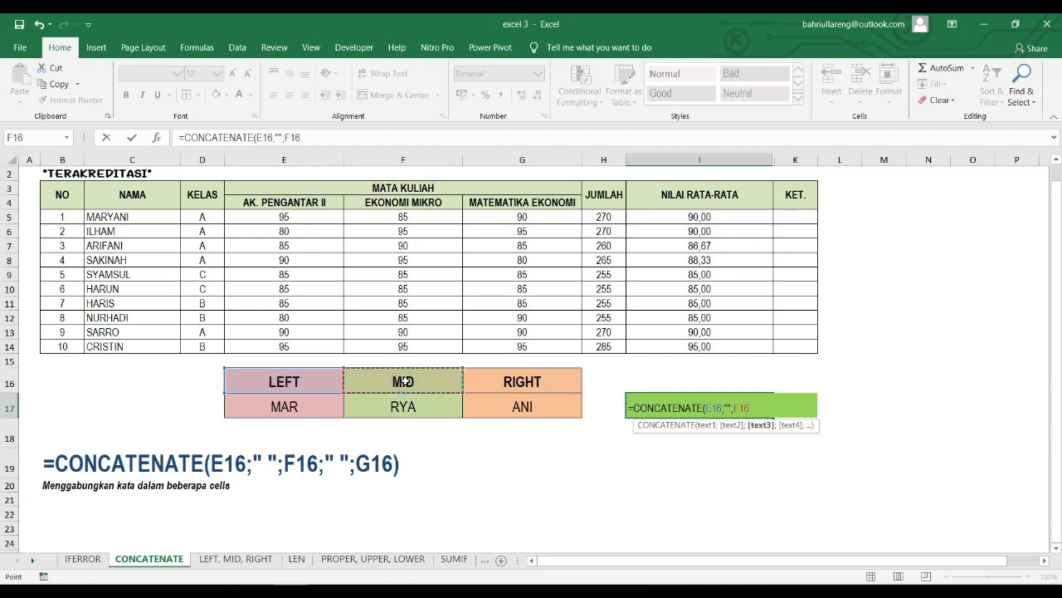
type(";\"\"")
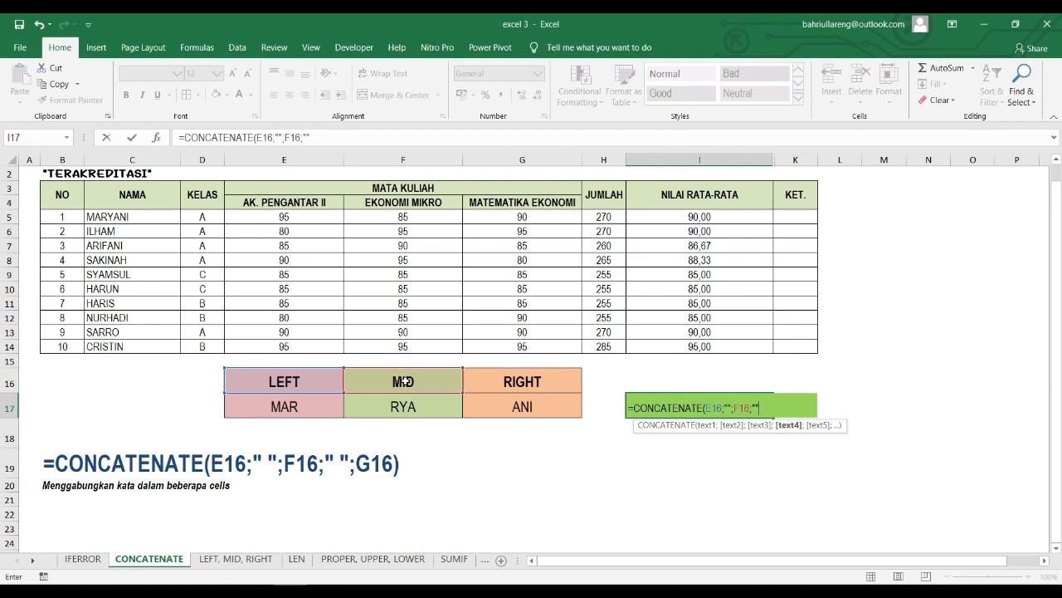
type(";")
left_click(516, 381)
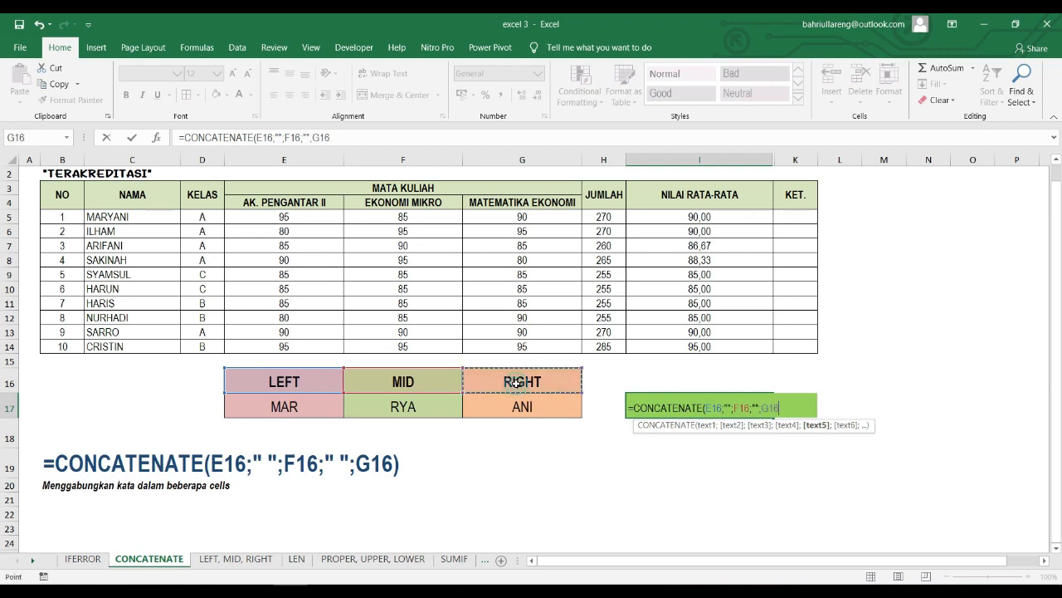
type(")")
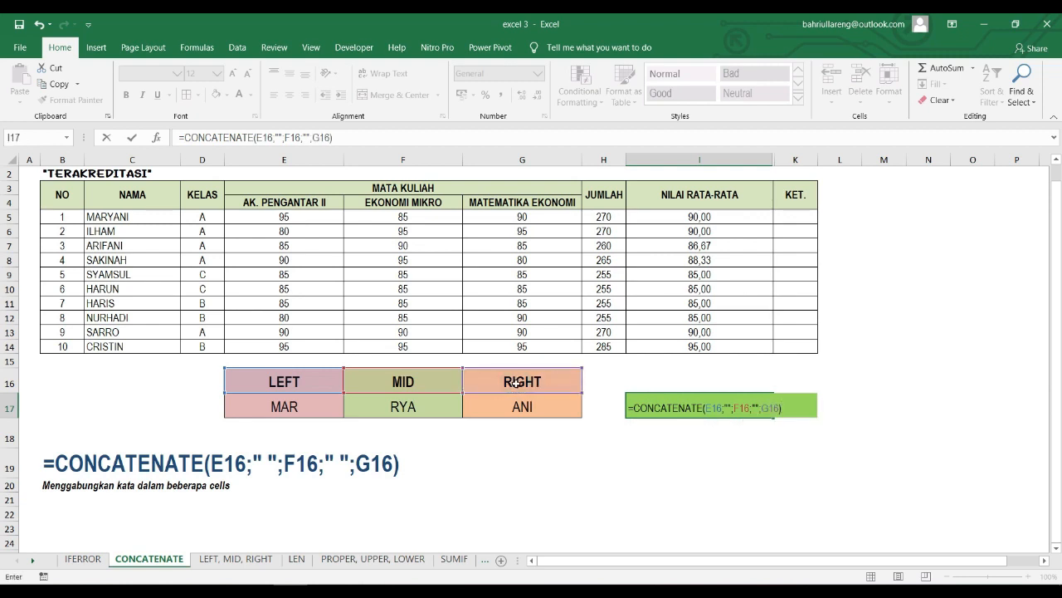
key("Return")
Step: Insert a comma between the quotes of both separators in the I17 CONCATENATE formula
key("Up")
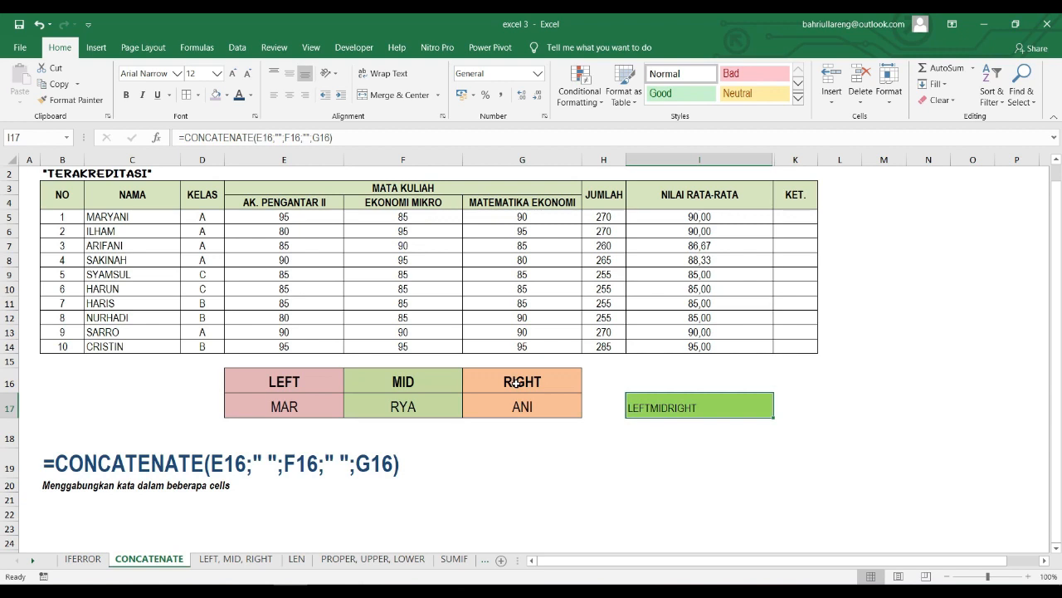
key("F2")
key("Left")
key("Left")
key("Left")
key("Left")
key("Left")
key("Left")
key("Left")
key("Left")
key("Left")
key("Left")
key("Left")
key("Left")
key("Left")
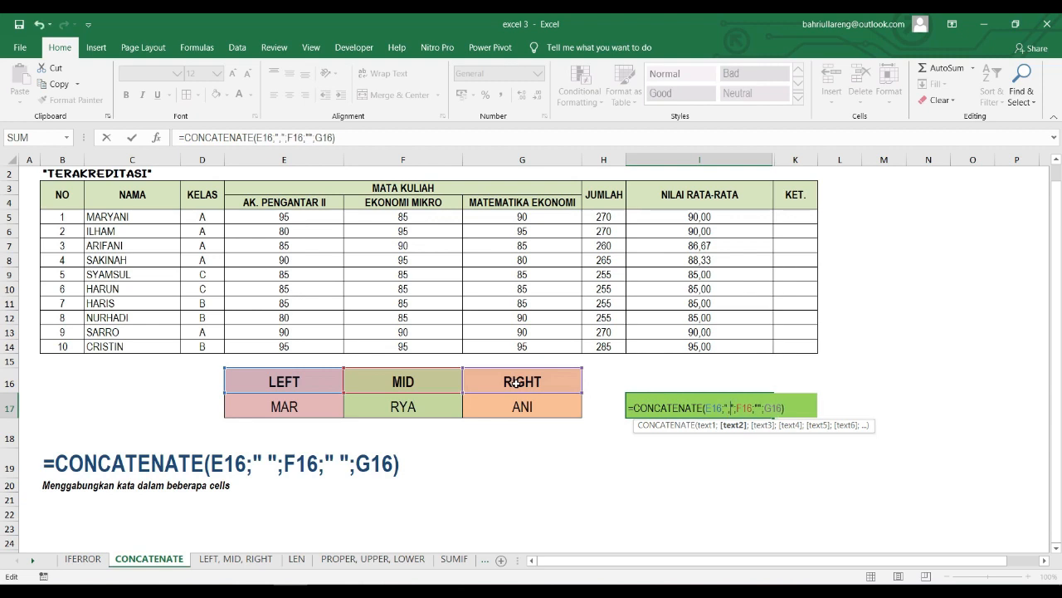
key("Right")
key("Right")
key("Right")
key("Right")
key("Right")
key("Right")
key("Right")
key("Return")
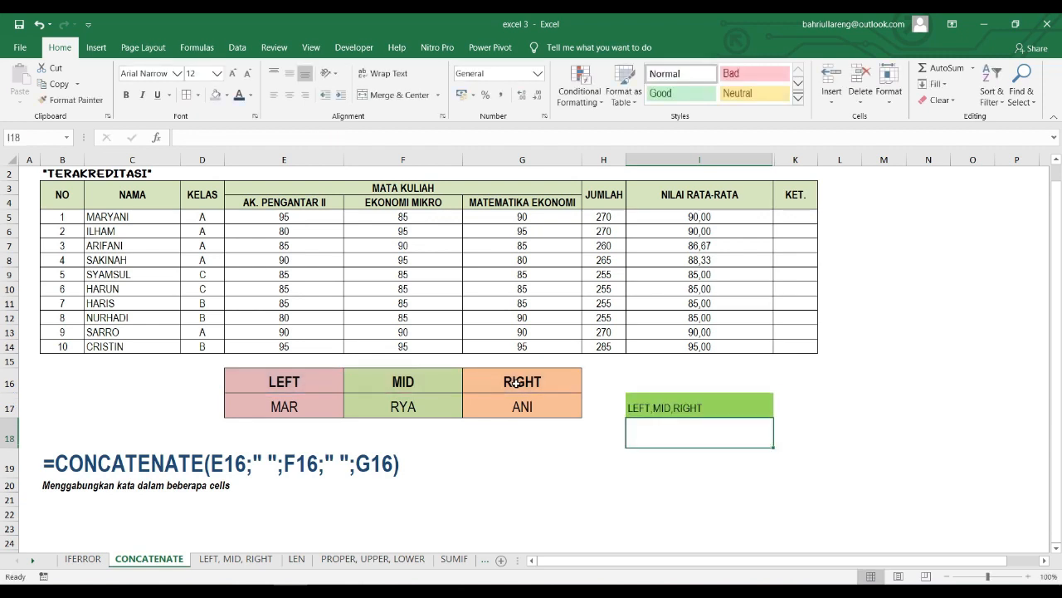
Step: Change both separators in the I17 formula to slashes, making it =CONCATENATE(E16;"/";F16;"/";G16)
key("Up")
key("F2")
key("Left")
key("Left")
key("Left")
key("Left")
key("Left")
key("Left")
key("Left")
key("Left")
key("Left")
key("Left")
key("Left")
key("Left")
key("Left")
key("Left")
key("Left")
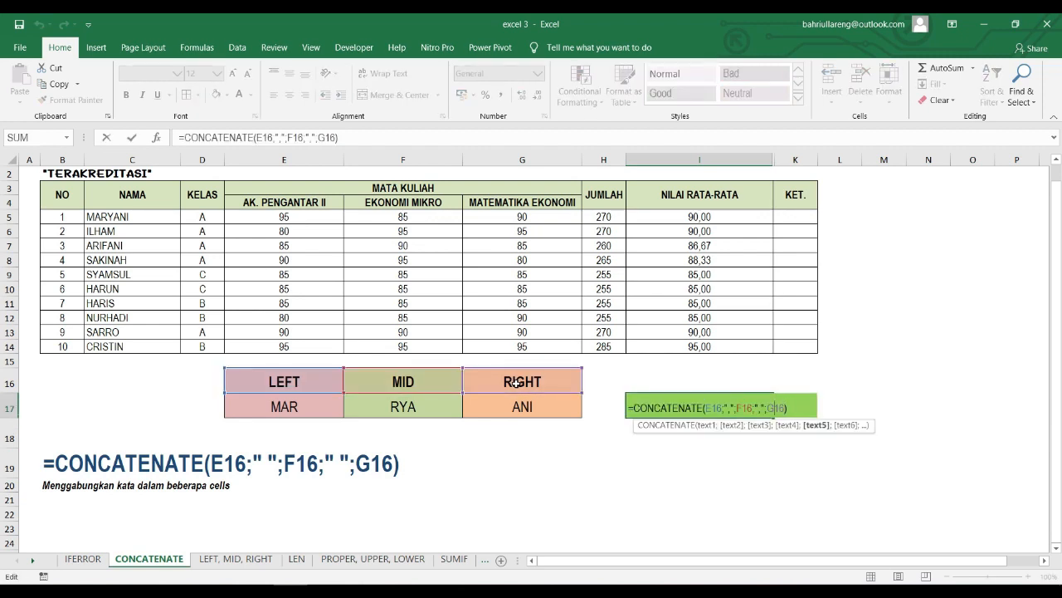
type("/")
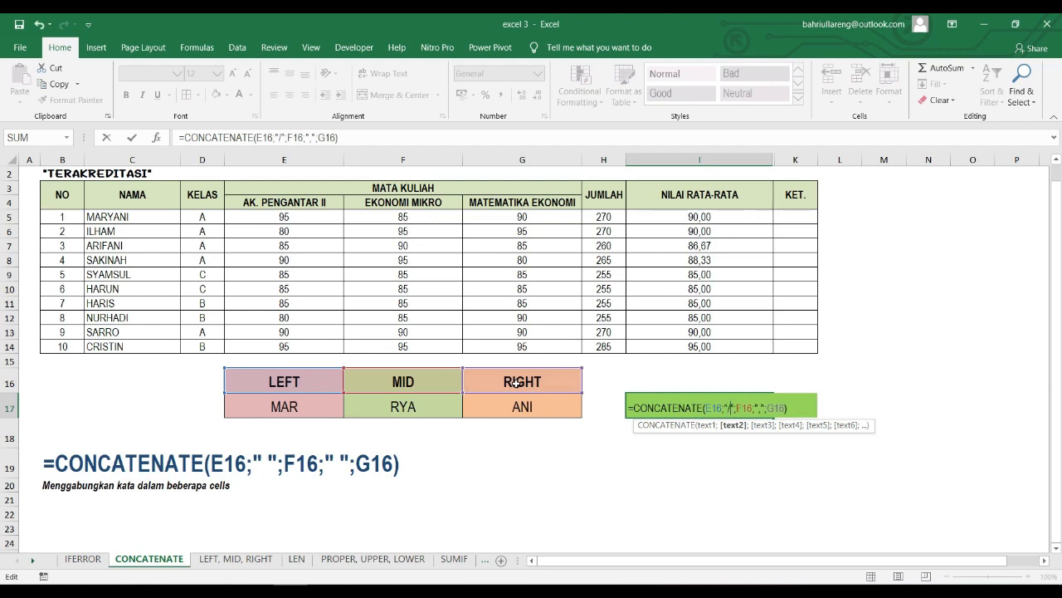
key("Right")
key("Right")
key("Right")
key("Right")
key("Right")
key("Right")
key("Right")
key("Right")
key("BackSpace")
type("/")
key("Return")
key("Up")
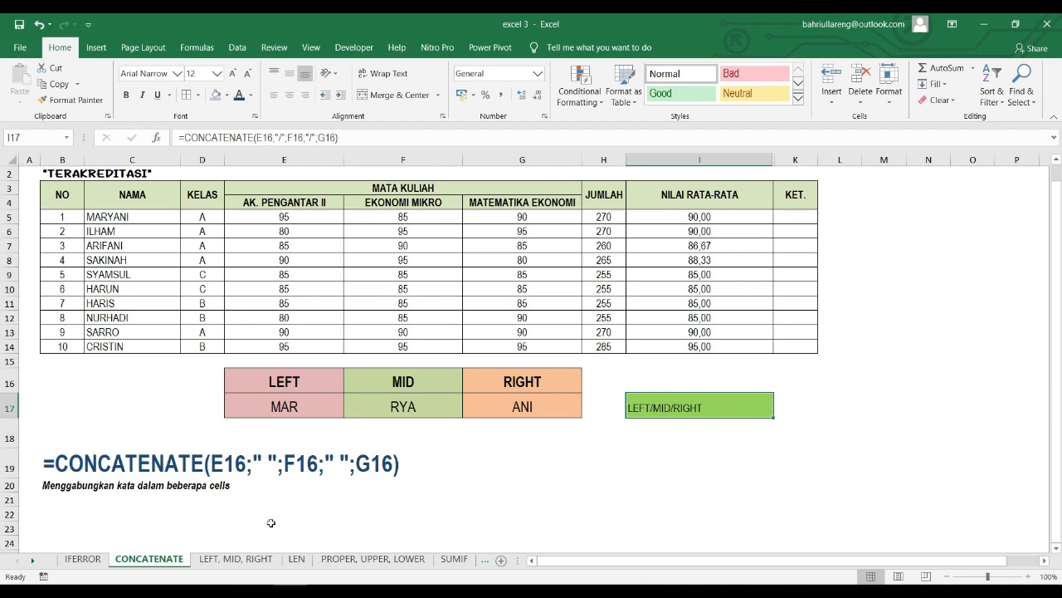
Step: Open the IFERROR sheet and select the first student's three course scores, E5 to G5
left_click(97, 567)
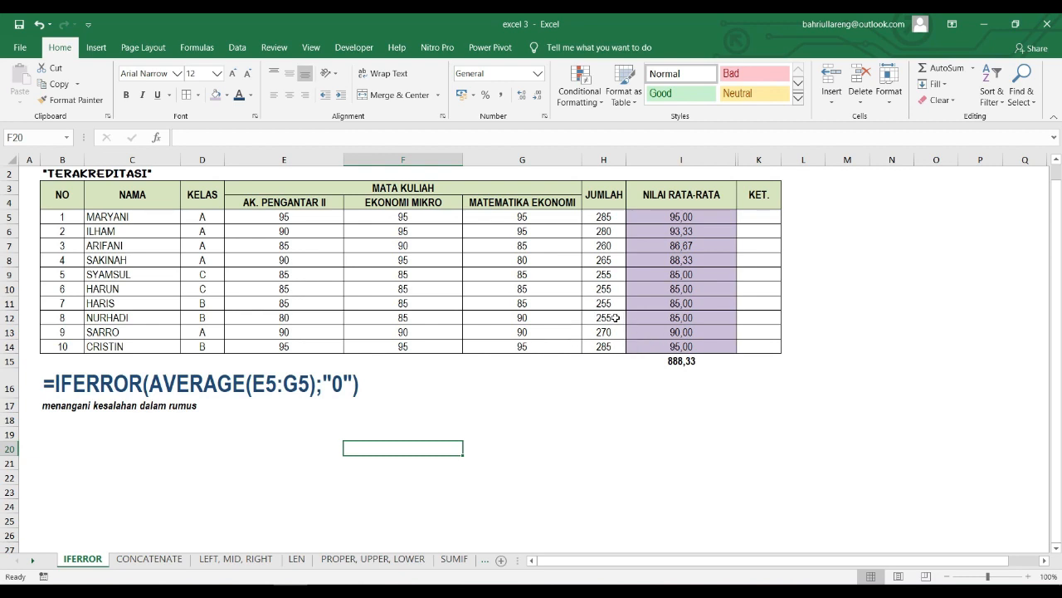
left_click_drag(292, 219, 490, 218)
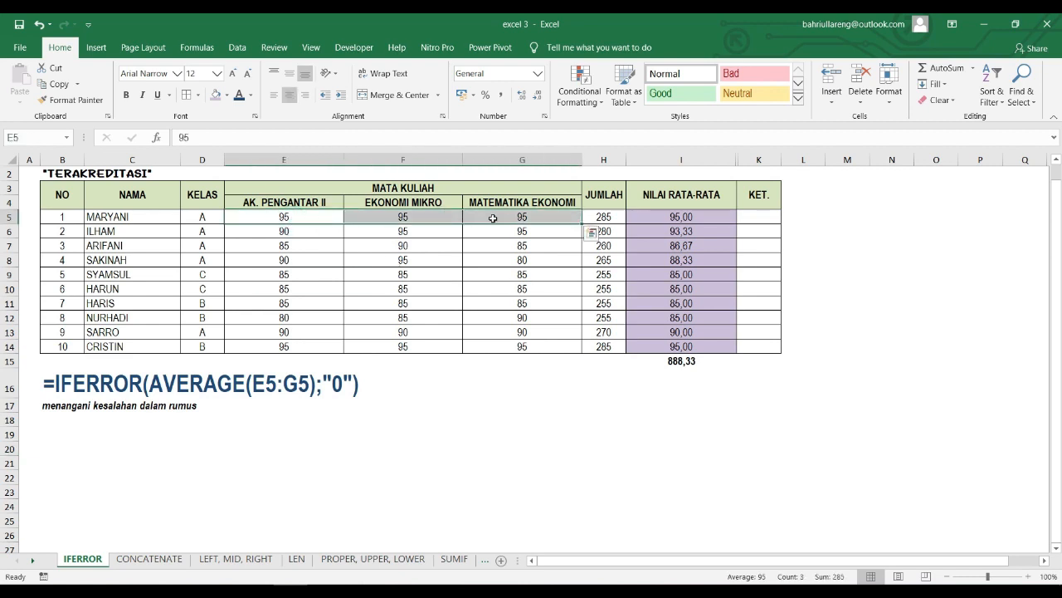
Step: Try clearing the first student's three course scores, E5 to G5, check the average and I15 total, and undo the deletion
key("Delete")
key("Right")
key("Right")
key("Right")
key("Right")
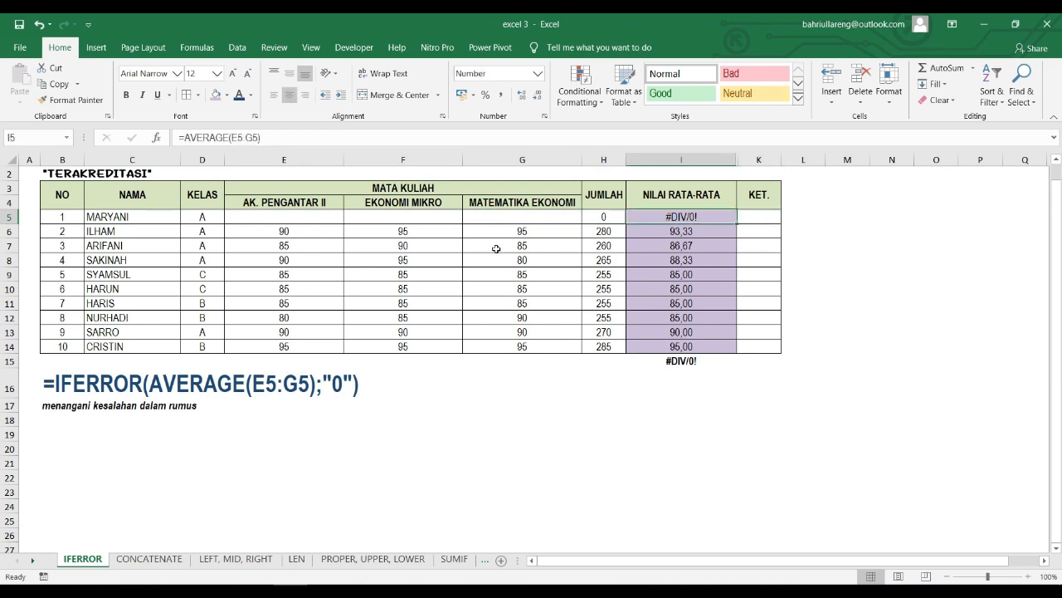
left_click(682, 368)
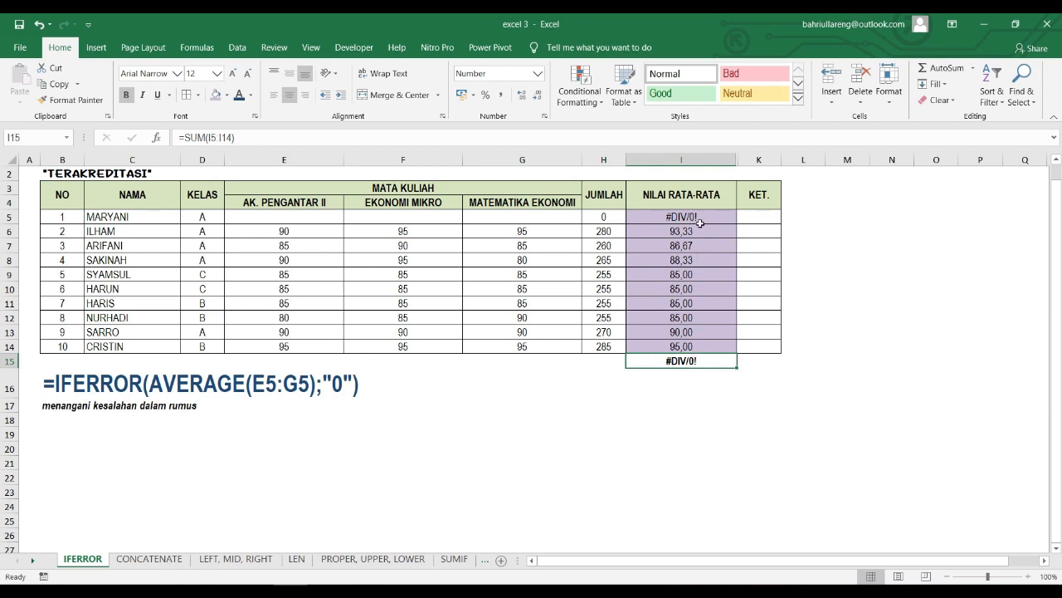
key("ctrl+z")
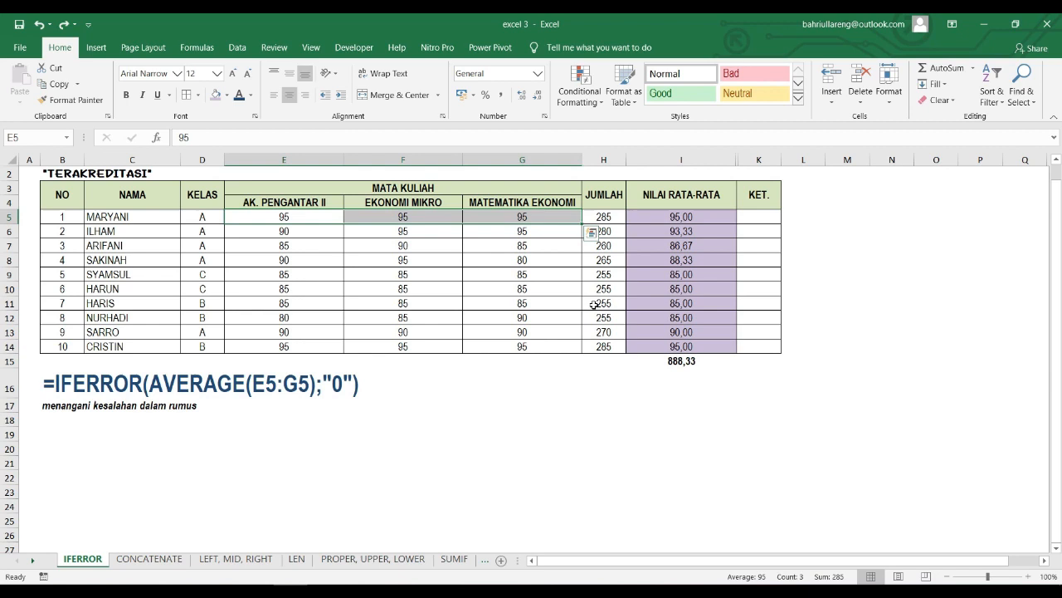
Step: Clear the first student's three course scores, E5 to G5, and check the average in I5 and the column total in I15
left_click(680, 361)
left_click_drag(704, 216, 687, 347)
left_click_drag(545, 218, 287, 217)
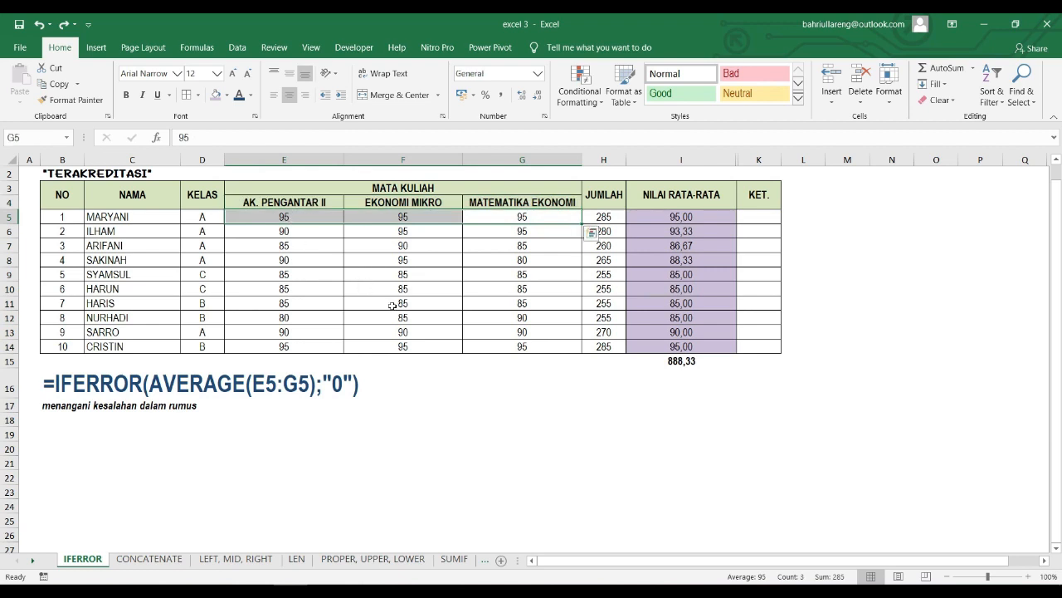
key("Delete")
key("Right")
key("Right")
key("Right")
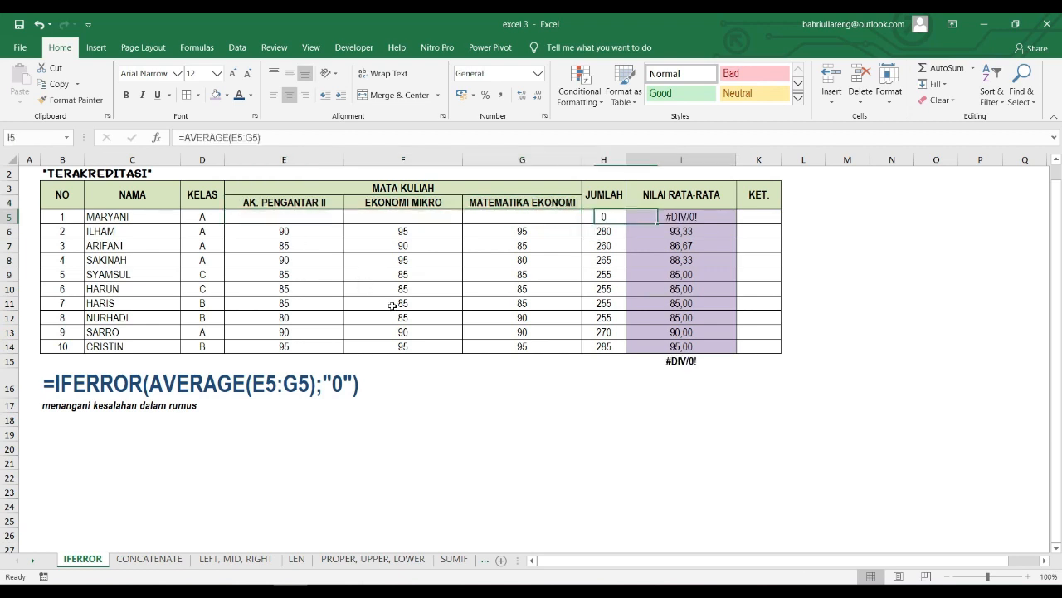
left_click(661, 360)
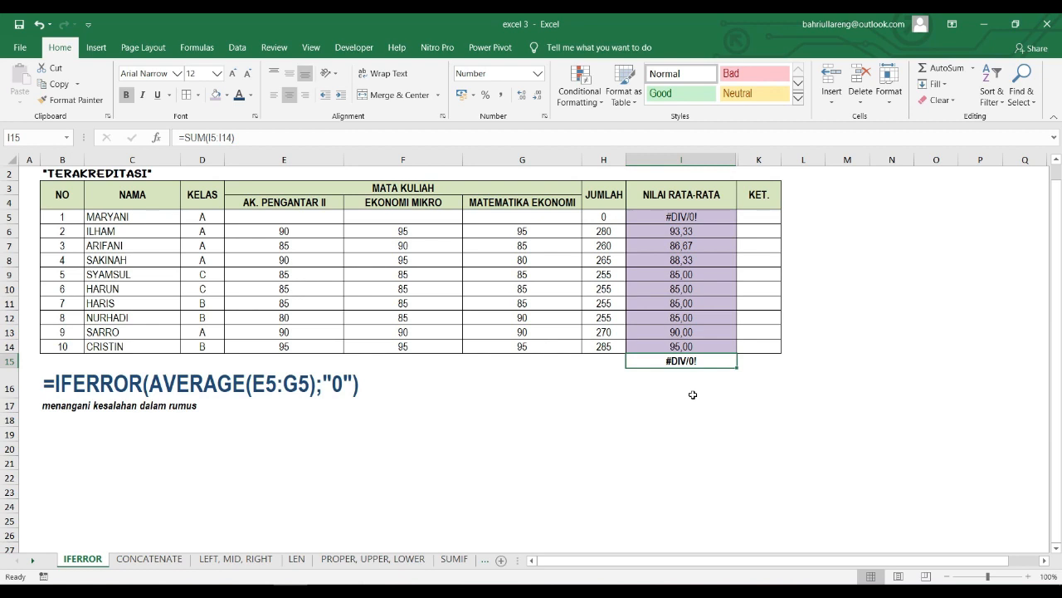
Step: Wrap the average formula in I5 with IFERROR, making it =IFERROR(AVERAGE(E5:G5);"0")
key("Up")
key("Up")
key("Up")
key("Up")
key("Up")
key("Up")
key("Up")
key("Up")
key("Up")
key("Up")
key("Up")
key("Down")
key("Down")
key("Up")
key("F2")
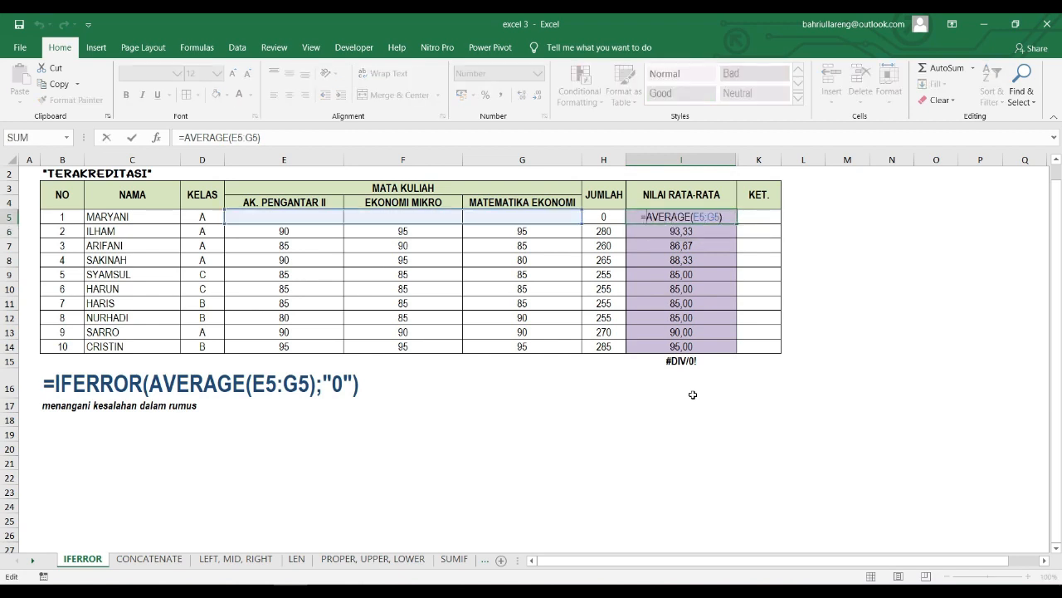
type("IF")
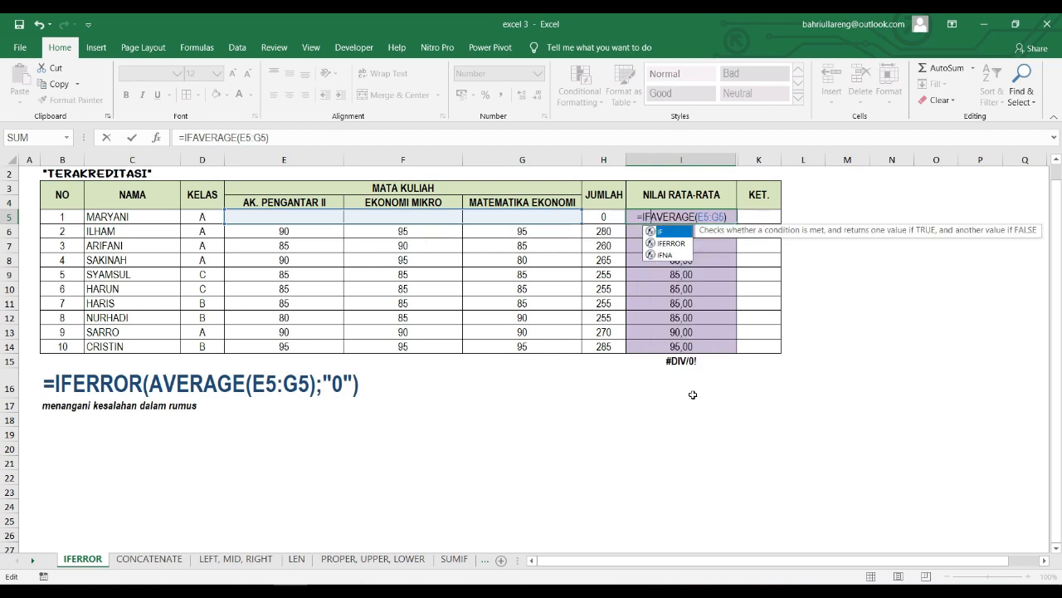
type("ERROR")
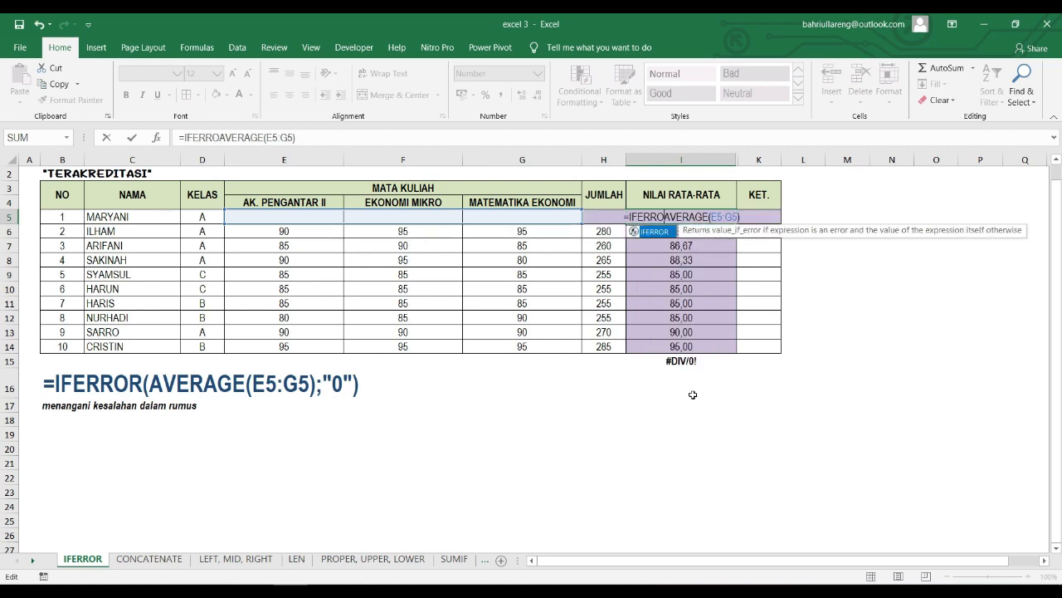
type("(")
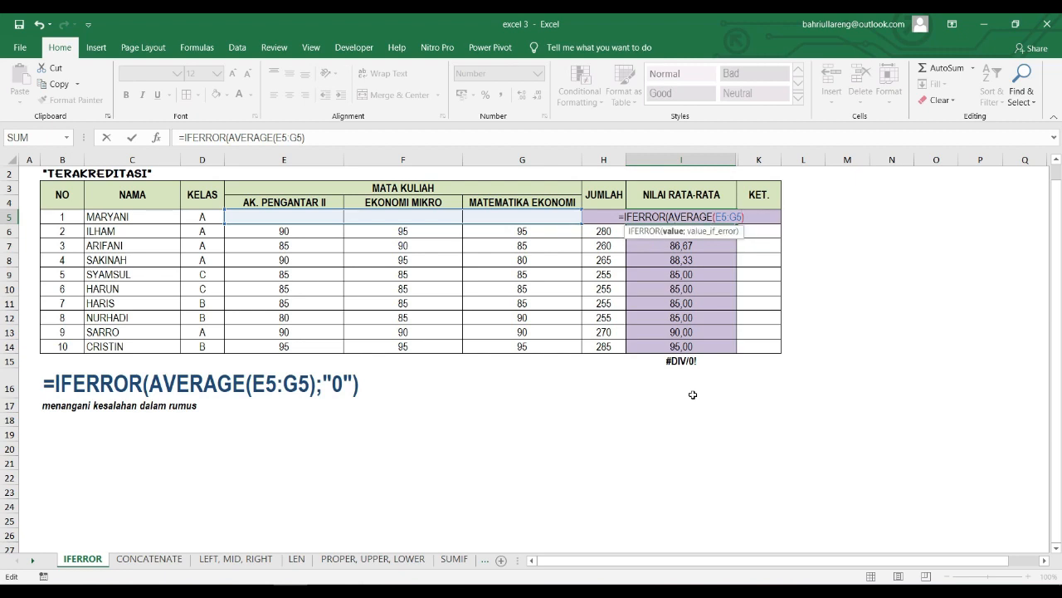
type(";")
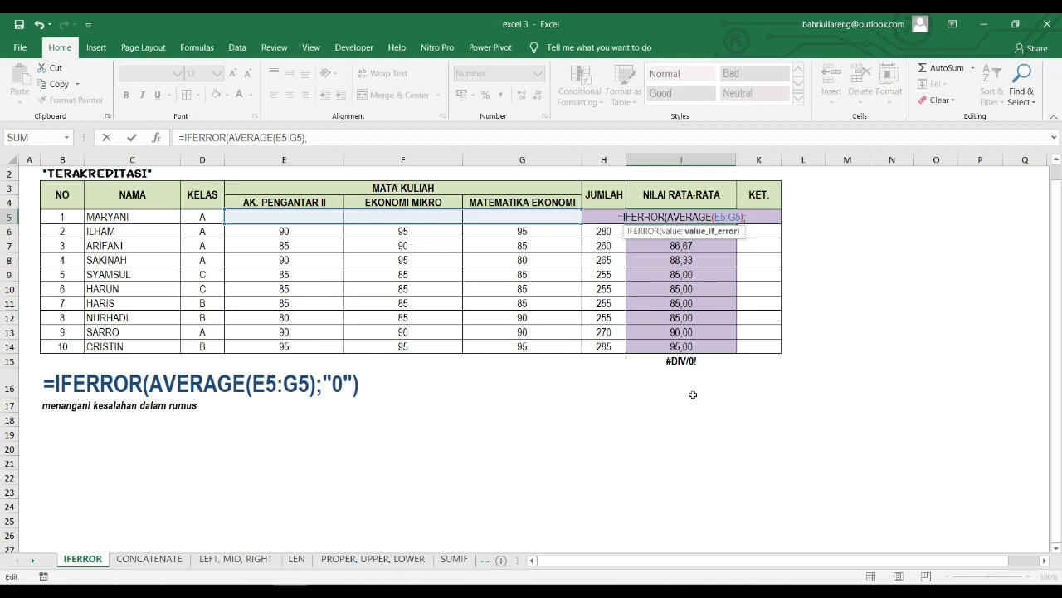
type("\"")
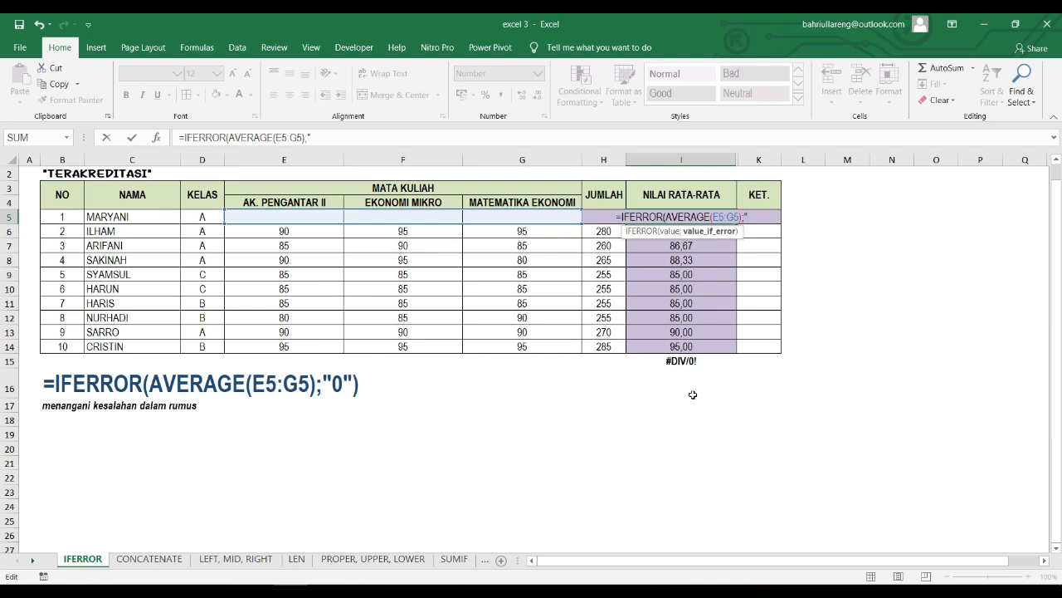
type("0")
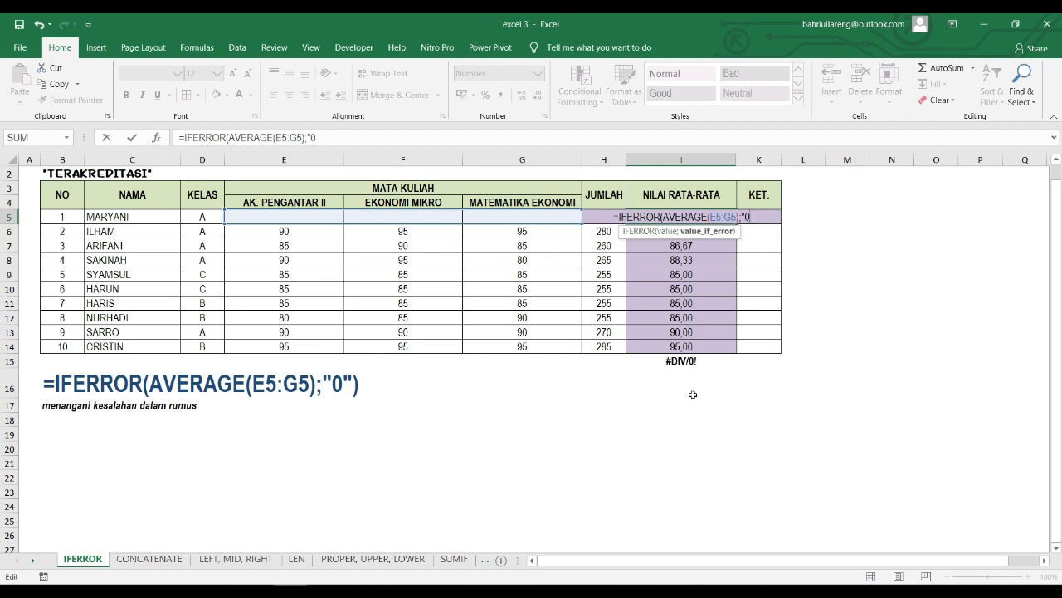
type("\"")
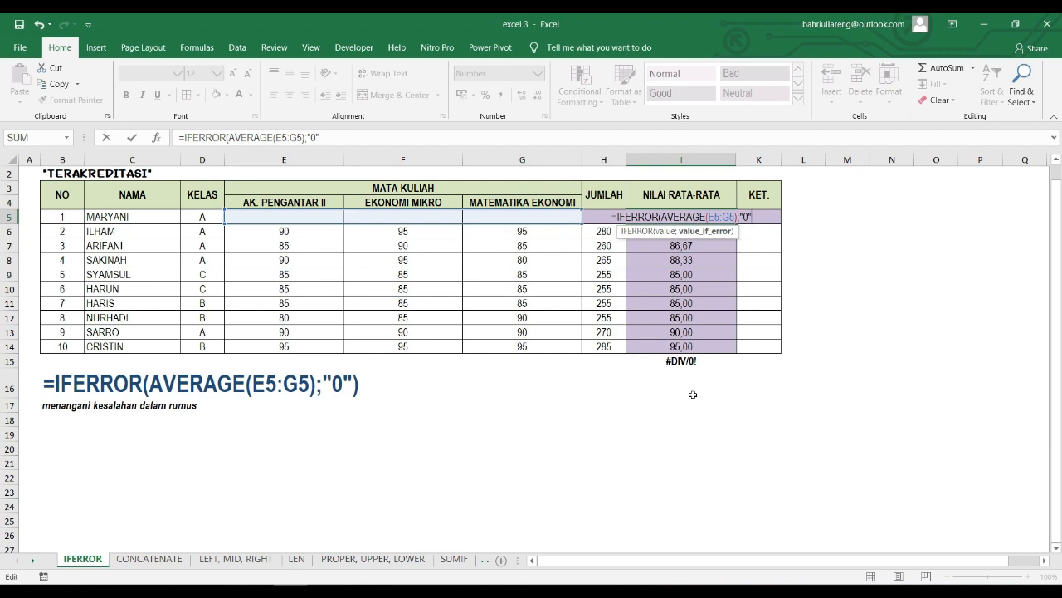
type(")")
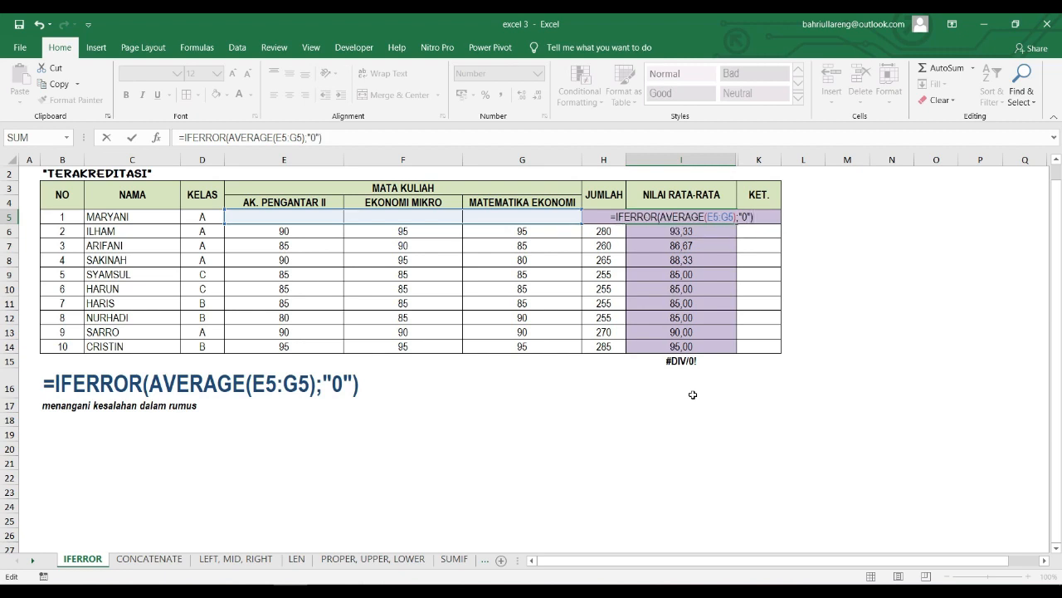
key("Return")
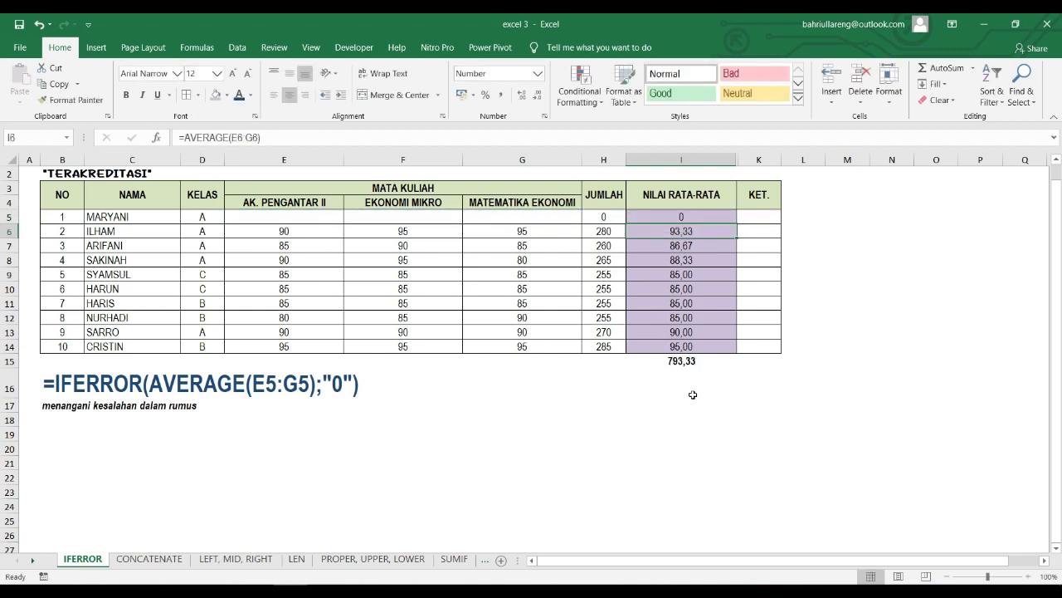
Step: Clear the course scores of students 2 to 4, cells E6 to G8
key("Left")
key("Left")
key("Left")
key("Left")
key("Left")
key("Right")
key("shift+Right")
key("shift+Right")
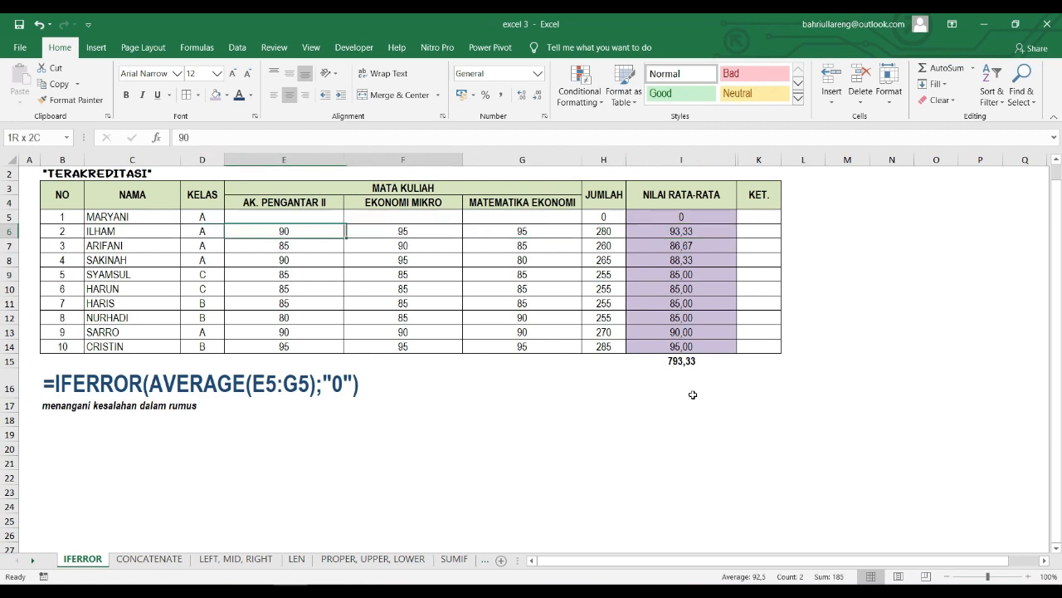
key("shift+Down")
key("shift+Down")
key("Delete")
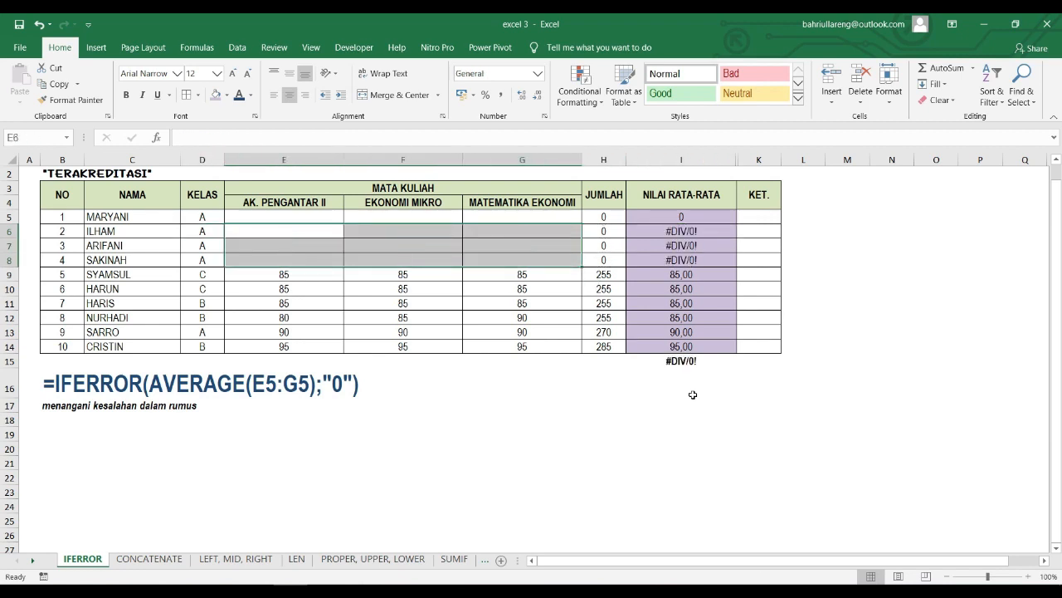
Step: Copy the IFERROR formula from I5 to the remaining average cells, I6 to I14
key("Right")
key("Right")
key("Right")
key("Right")
key("Up")
key("ctrl+c")
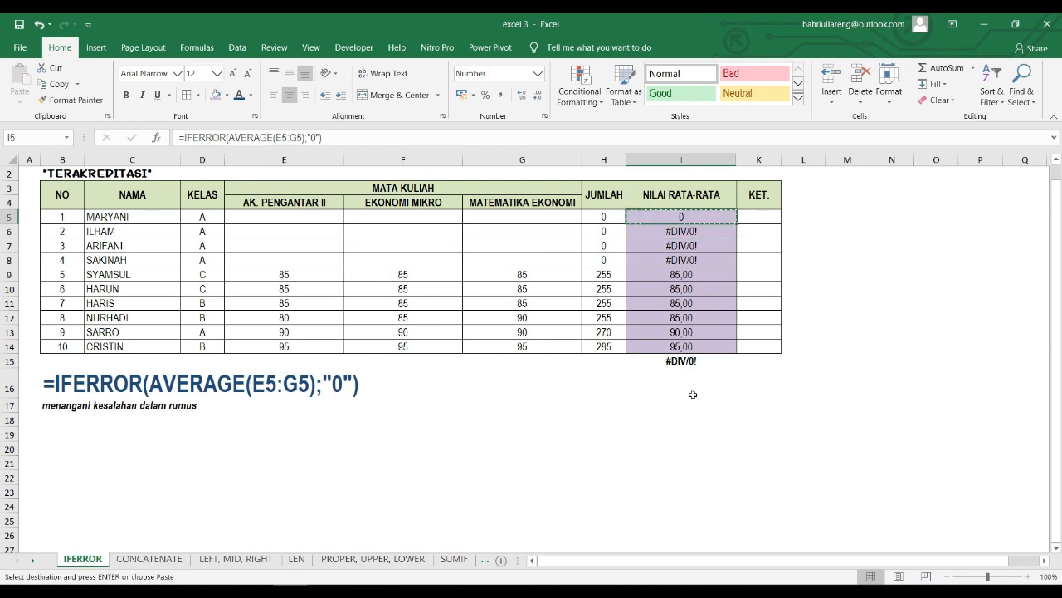
key("Down")
key("shift+Down")
key("shift+Down")
key("shift+Down")
key("shift+Down")
key("shift+Down")
key("shift+Down")
key("shift+Down")
key("shift+Down")
key("Return")
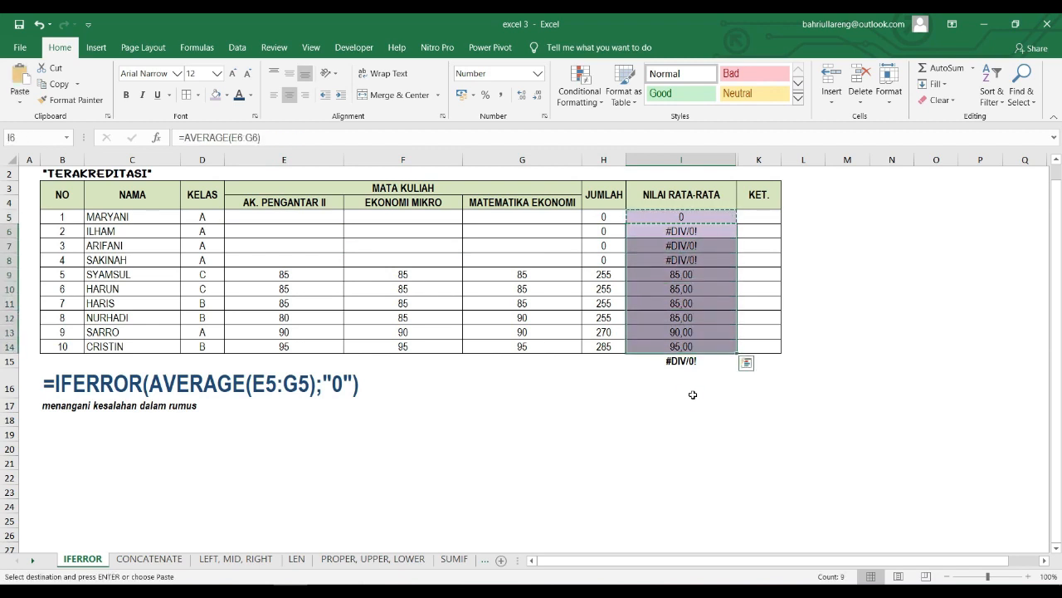
Step: Review the row totals and the copied IFERROR formulas in the NILAI RATA-RATA column for empty and filled score rows
key("Down")
key("Down")
key("Left")
key("Left")
key("Left")
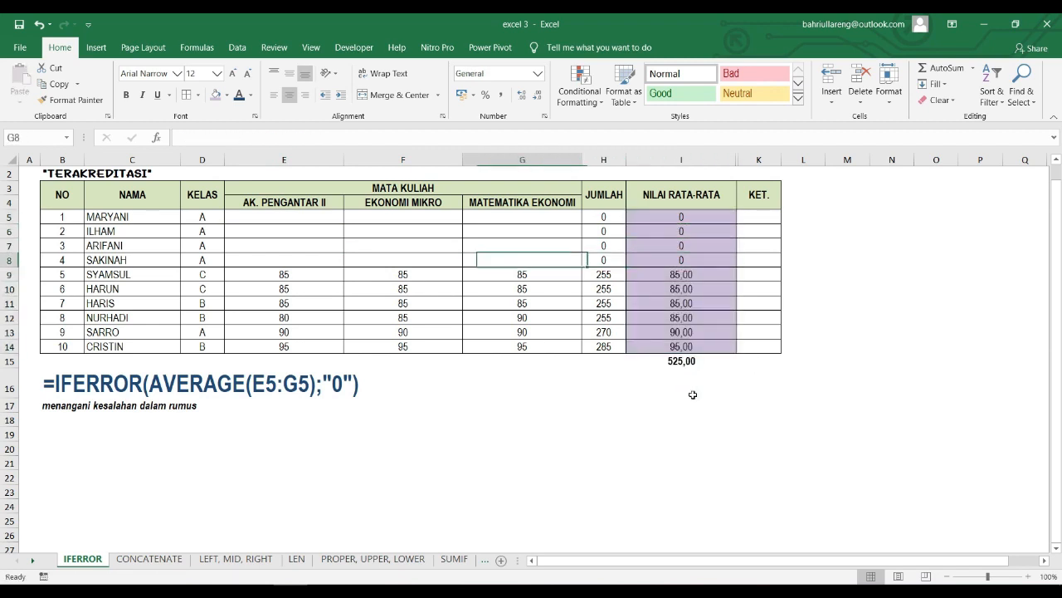
key("Right")
key("Right")
key("Down")
key("Down")
key("Down")
key("Down")
key("Down")
key("Down")
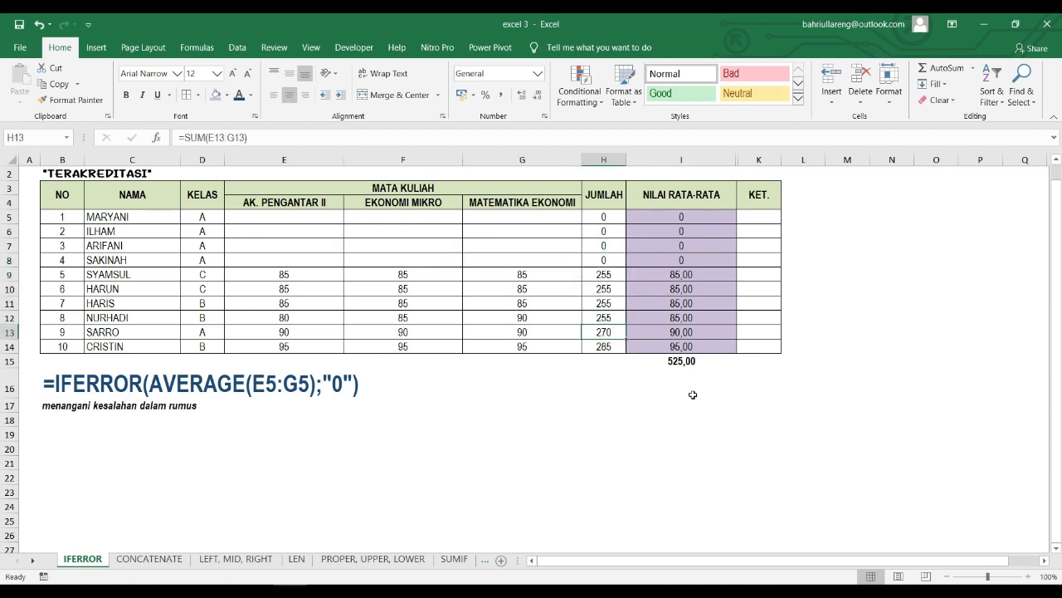
key("Right")
key("Up")
key("Up")
key("Up")
key("Up")
key("Up")
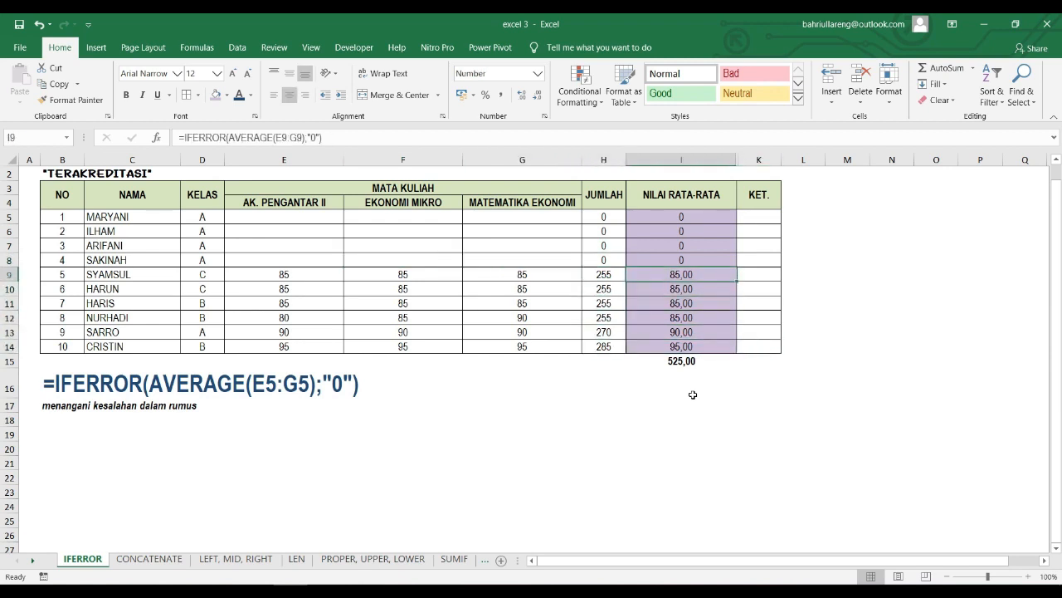
key("Up")
key("Up")
key("Down")
key("Down")
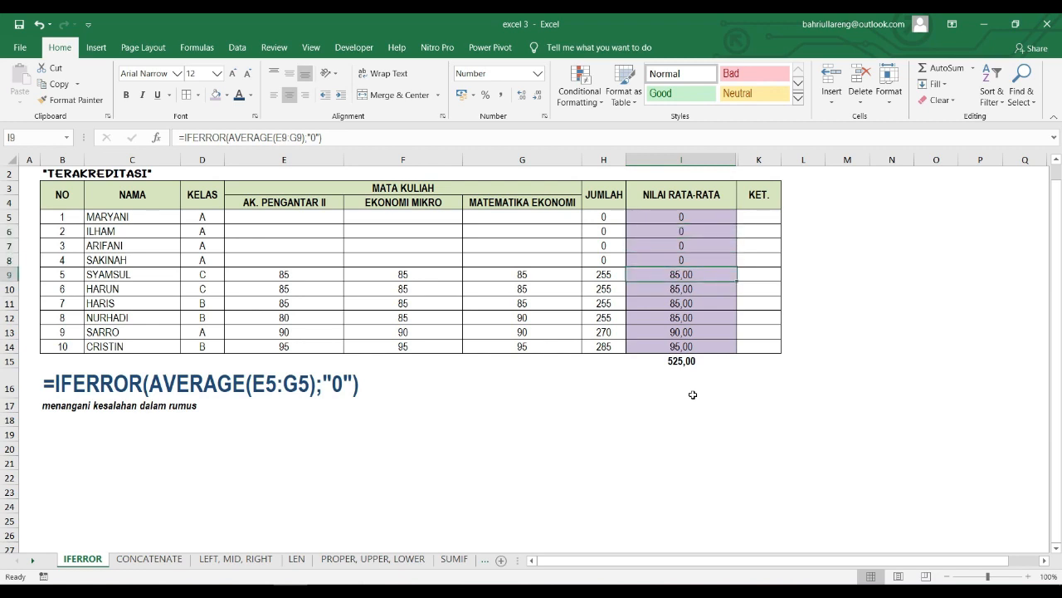